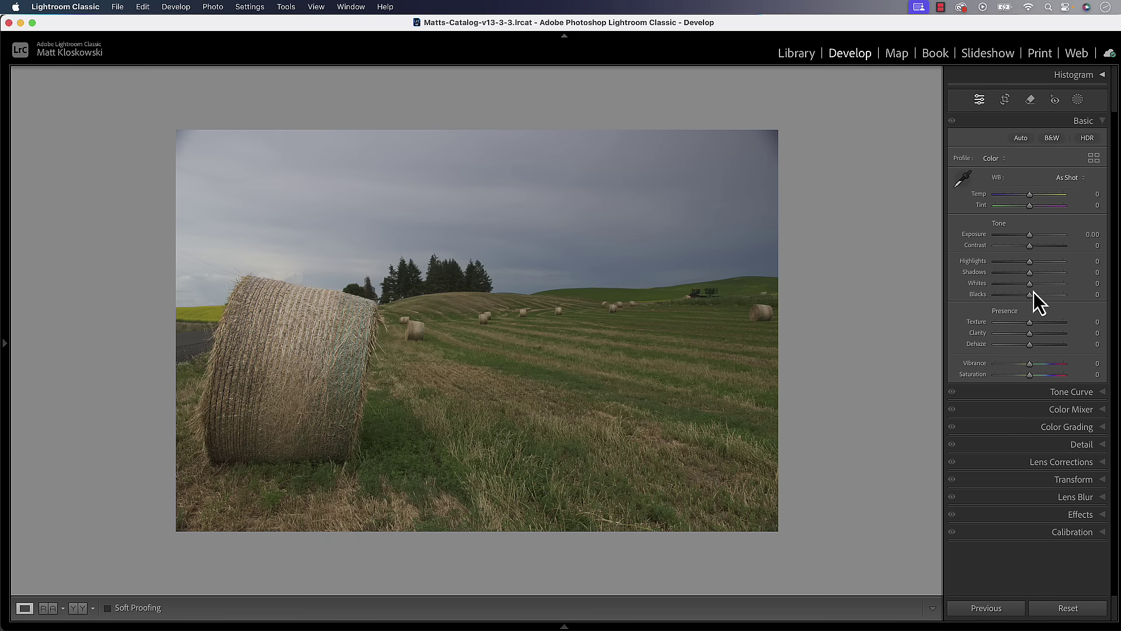
Raise the hay bale photo's exposure to +0.30 in the Basic panel.
drag(1030, 234, 1032, 234)
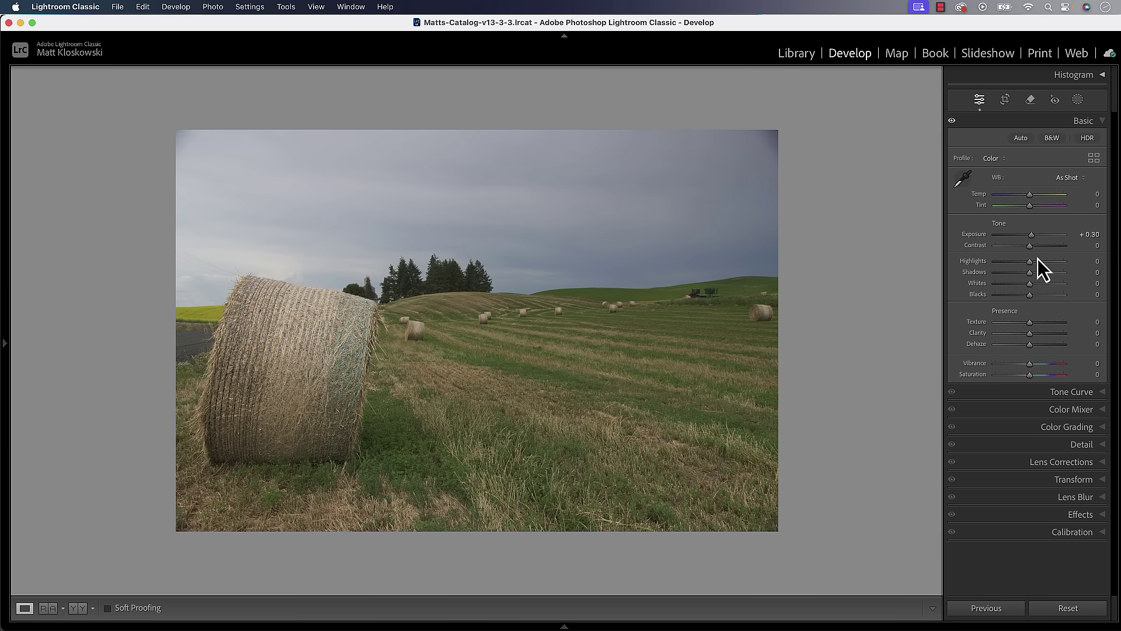
Enable lens profile corrections and crop the far-right hay bale out of frame.
click(1057, 462)
click(984, 255)
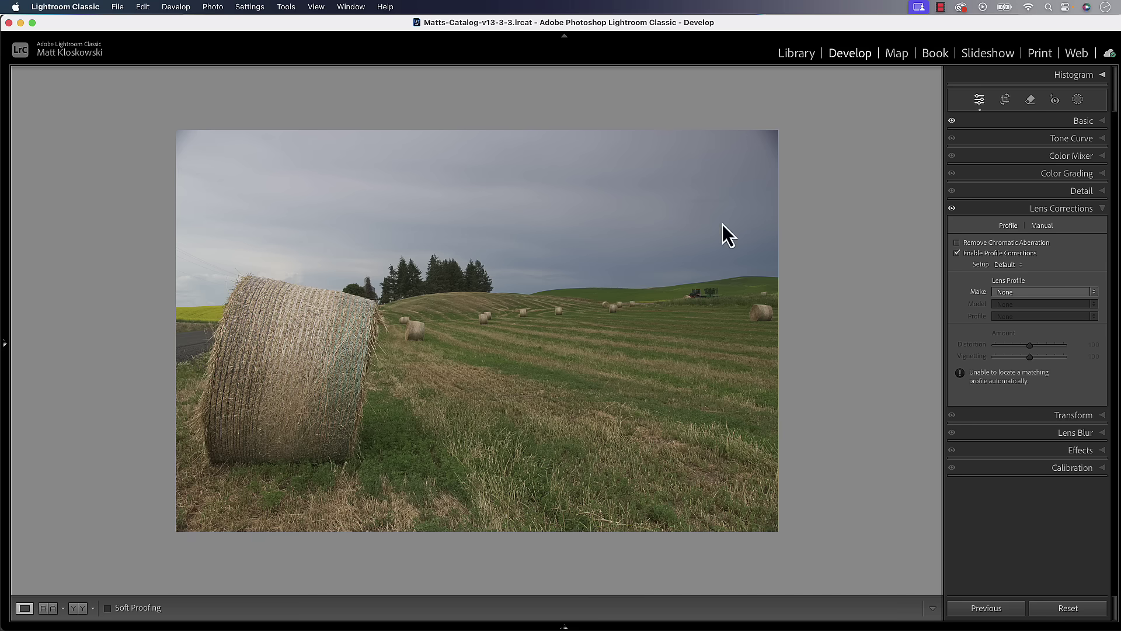
key(r)
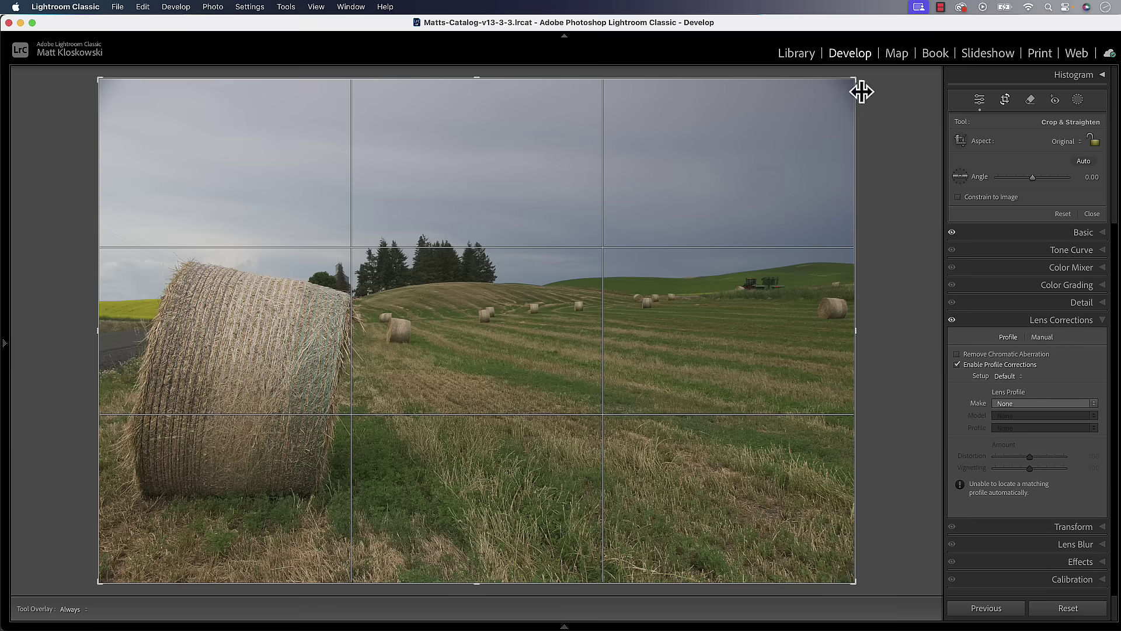
drag(855, 79, 841, 98)
drag(769, 175, 767, 188)
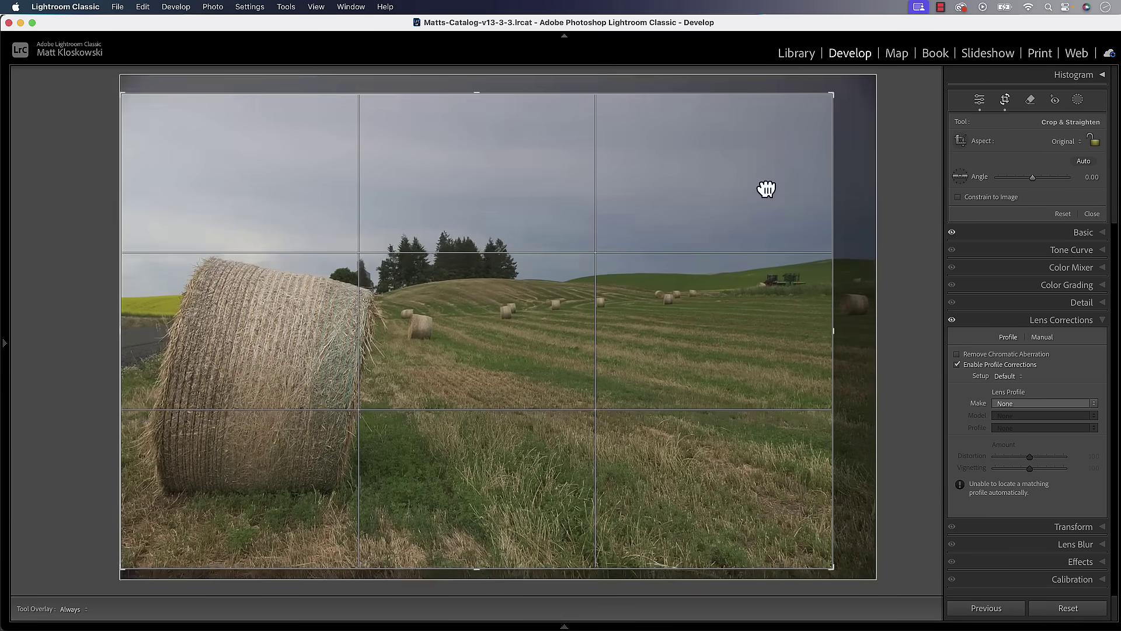
key(r)
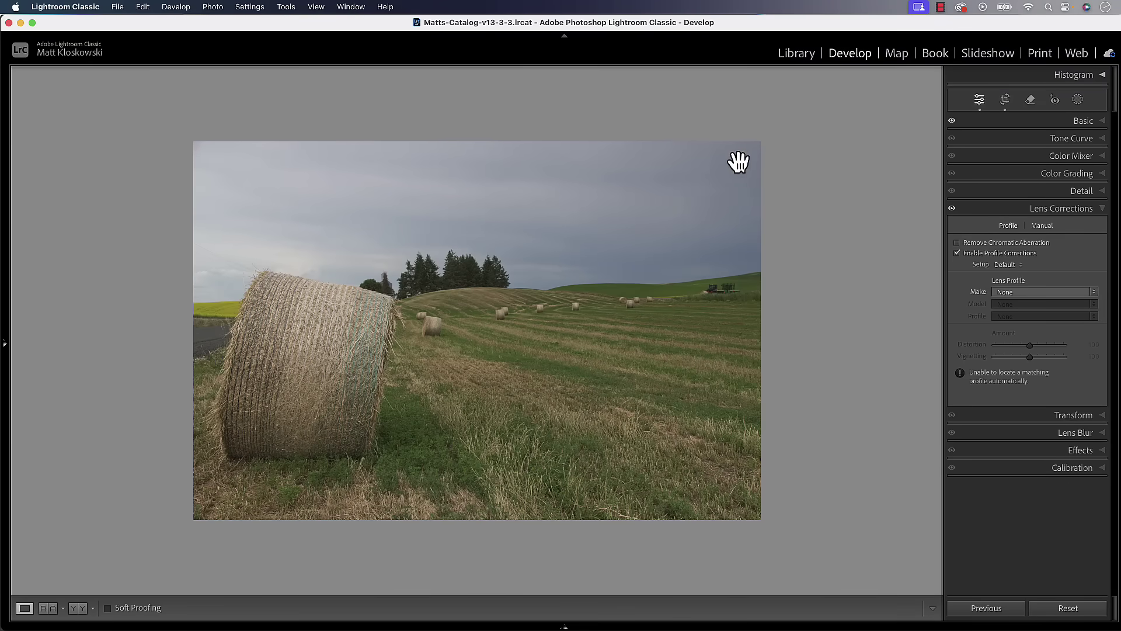
click(1085, 208)
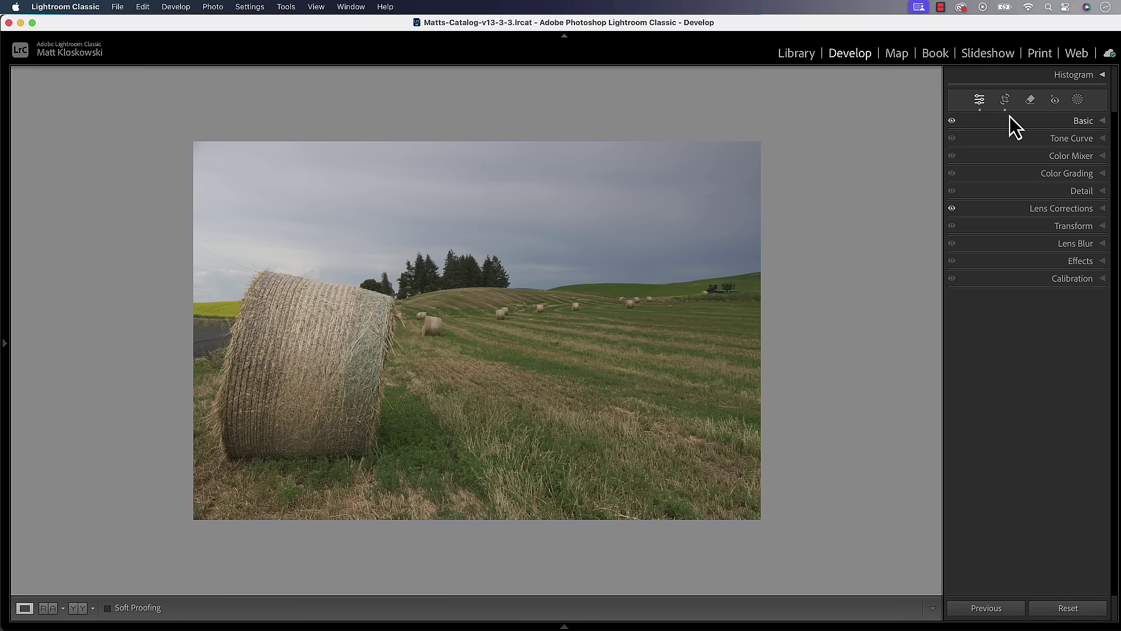
Erase the road left of the big hay bale with Remove, Object Aware off.
click(1029, 102)
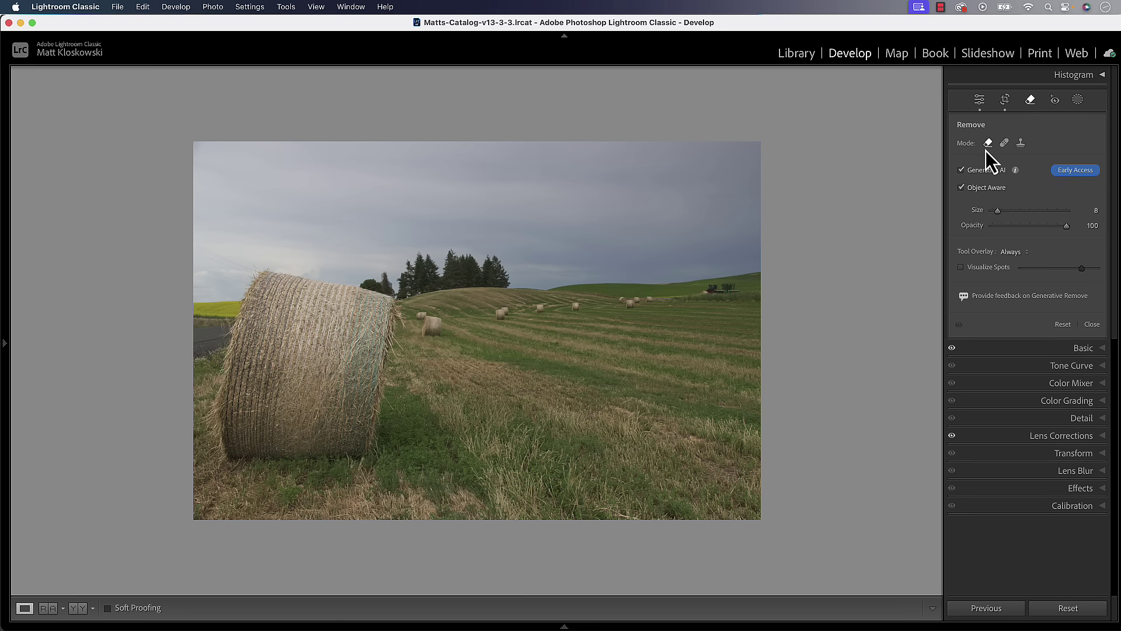
click(962, 188)
mouse_move(229, 317)
mouse_down()
mouse_move(214, 353)
mouse_move(230, 315)
mouse_move(223, 342)
mouse_move(187, 362)
mouse_move(194, 344)
mouse_move(215, 350)
mouse_move(199, 357)
mouse_move(193, 310)
mouse_move(211, 323)
mouse_move(207, 346)
mouse_move(194, 306)
mouse_move(234, 309)
mouse_move(227, 315)
mouse_move(232, 302)
mouse_move(219, 301)
mouse_move(242, 299)
mouse_move(209, 344)
mouse_move(232, 324)
mouse_move(227, 348)
mouse_move(186, 362)
mouse_up()
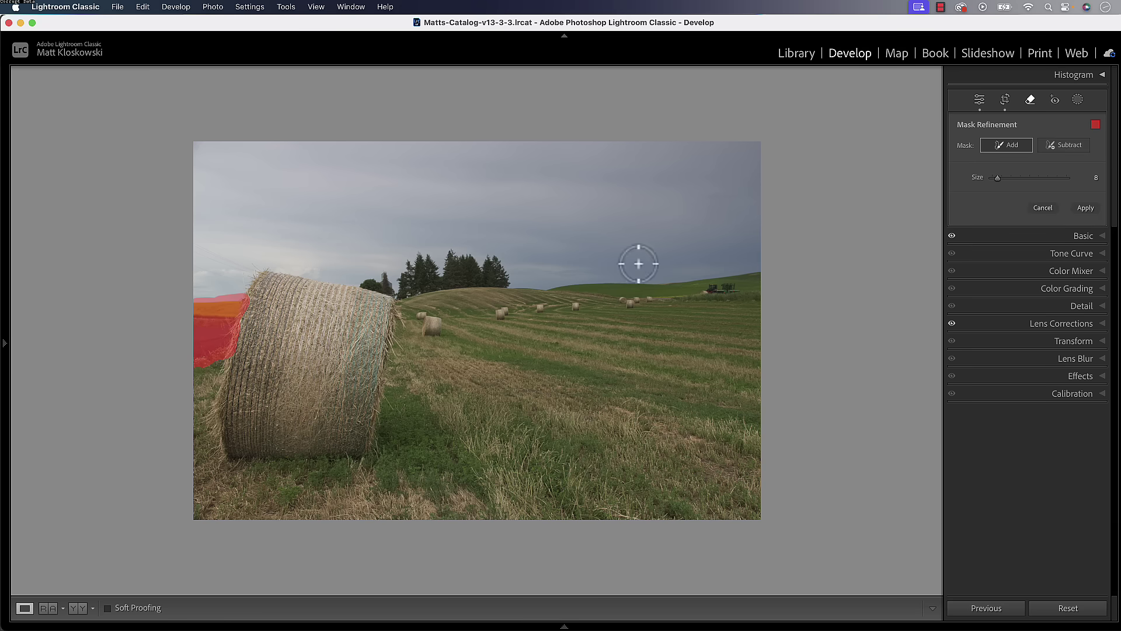
click(1084, 207)
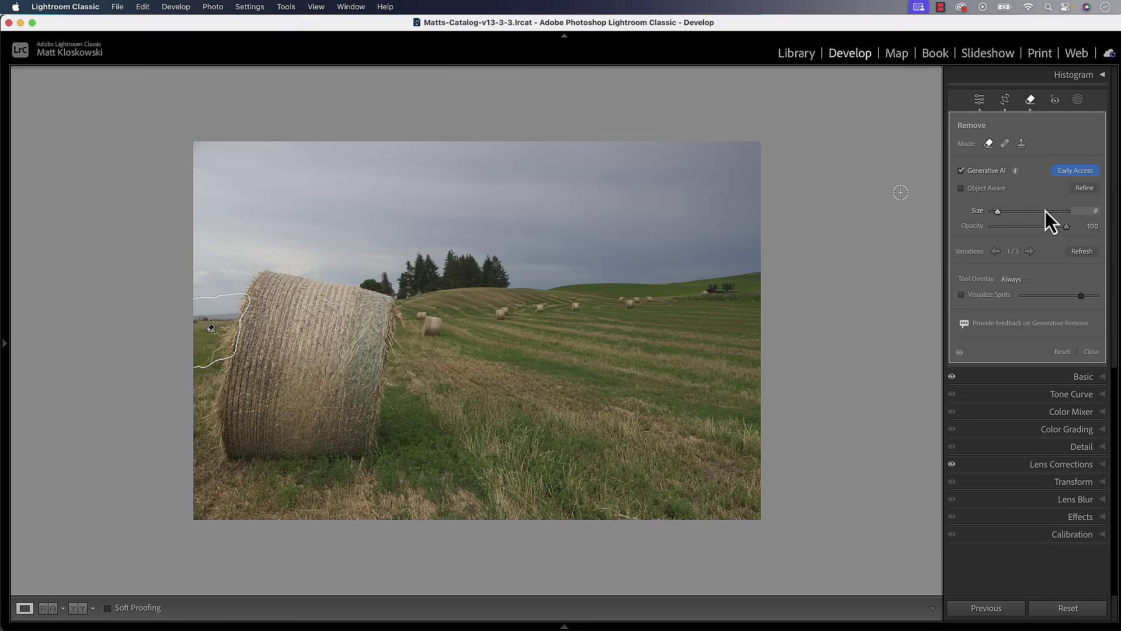
Cycle through the generated grass fill variations, keeping the first one.
click(1029, 251)
click(1029, 252)
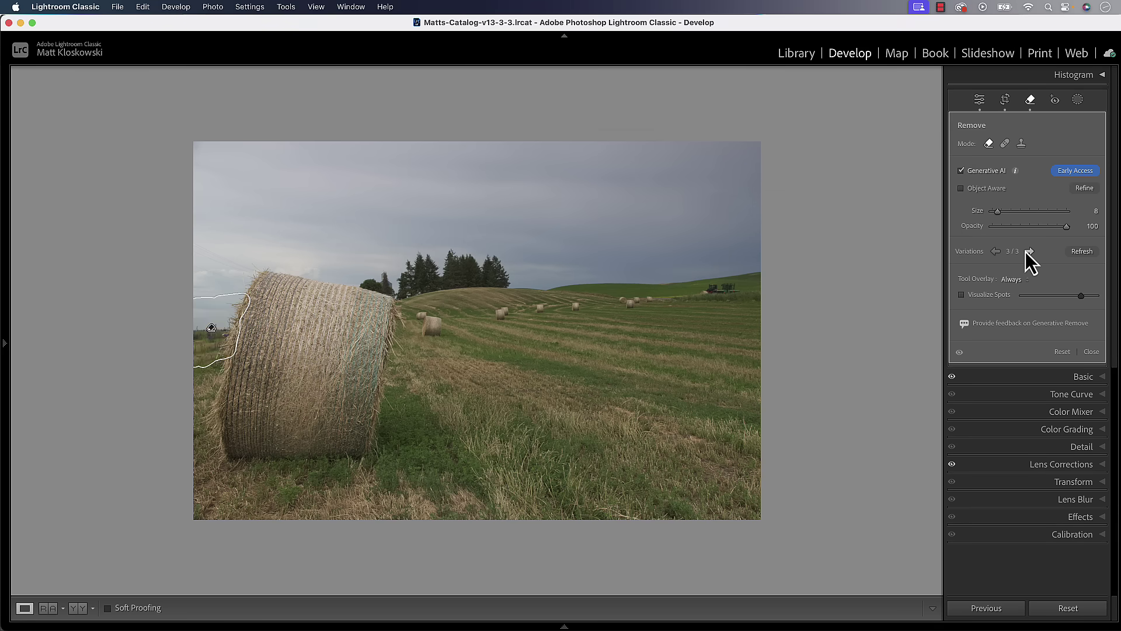
click(1029, 252)
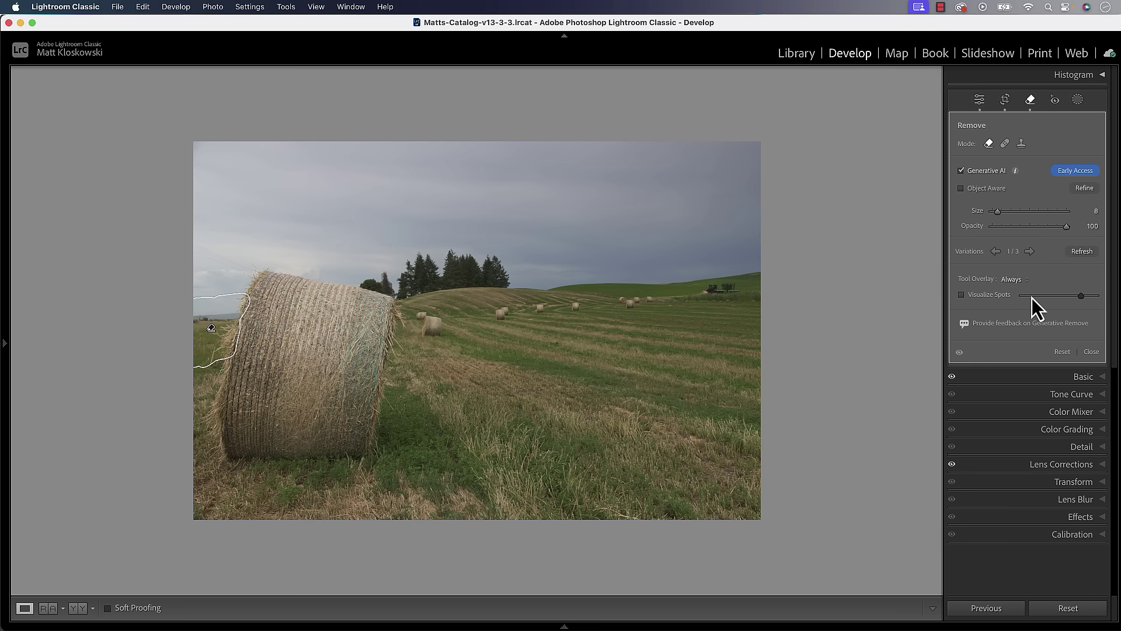
click(1092, 351)
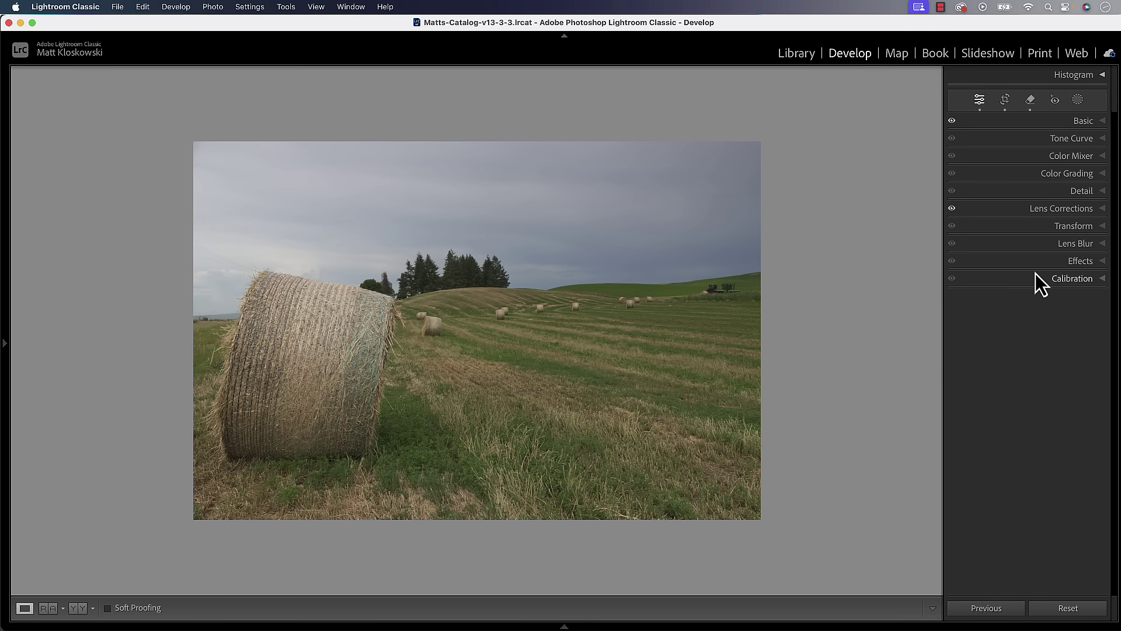
click(1030, 100)
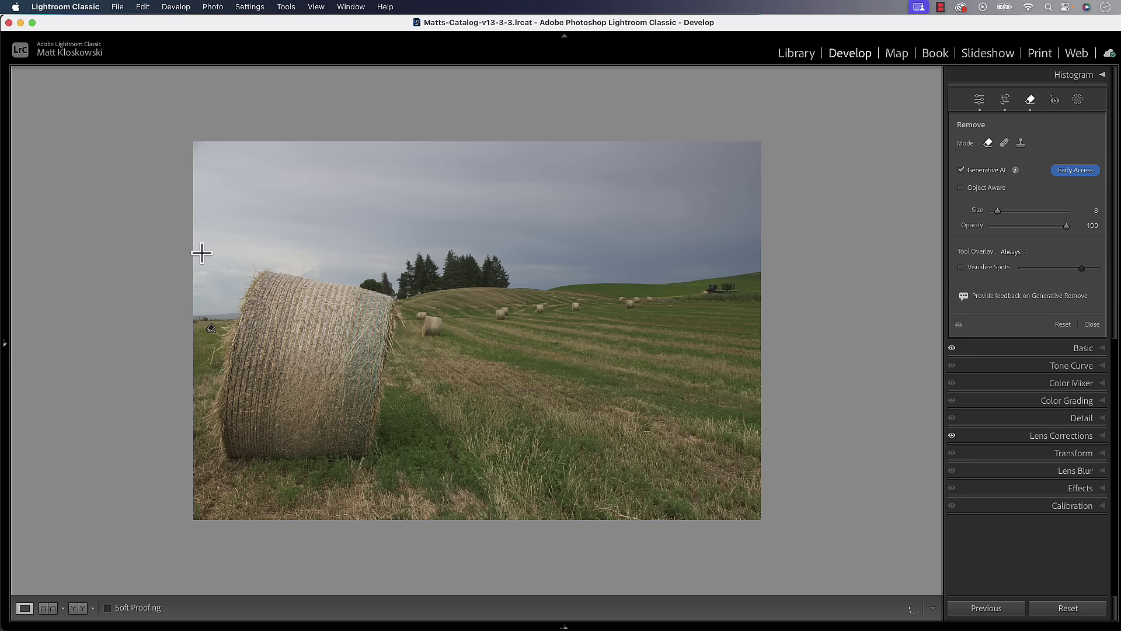
Paint out the sky patch left of the bale's top edge and apply the removal.
mouse_move(204, 257)
mouse_down()
mouse_move(218, 274)
mouse_move(189, 244)
mouse_move(259, 280)
mouse_move(165, 258)
mouse_move(257, 272)
mouse_up()
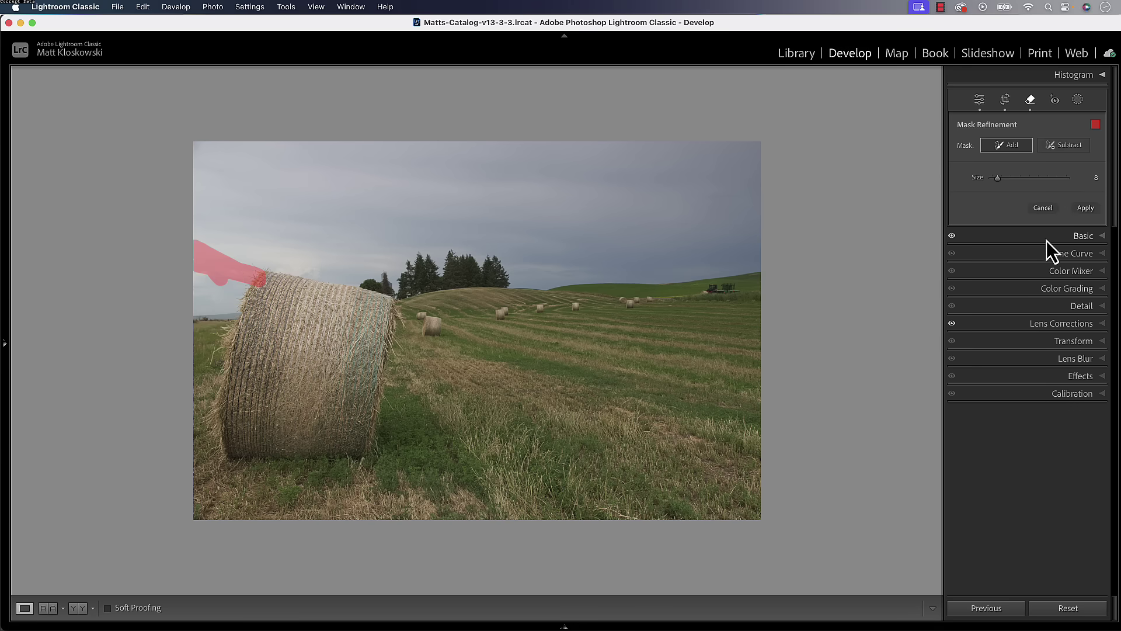
click(1084, 208)
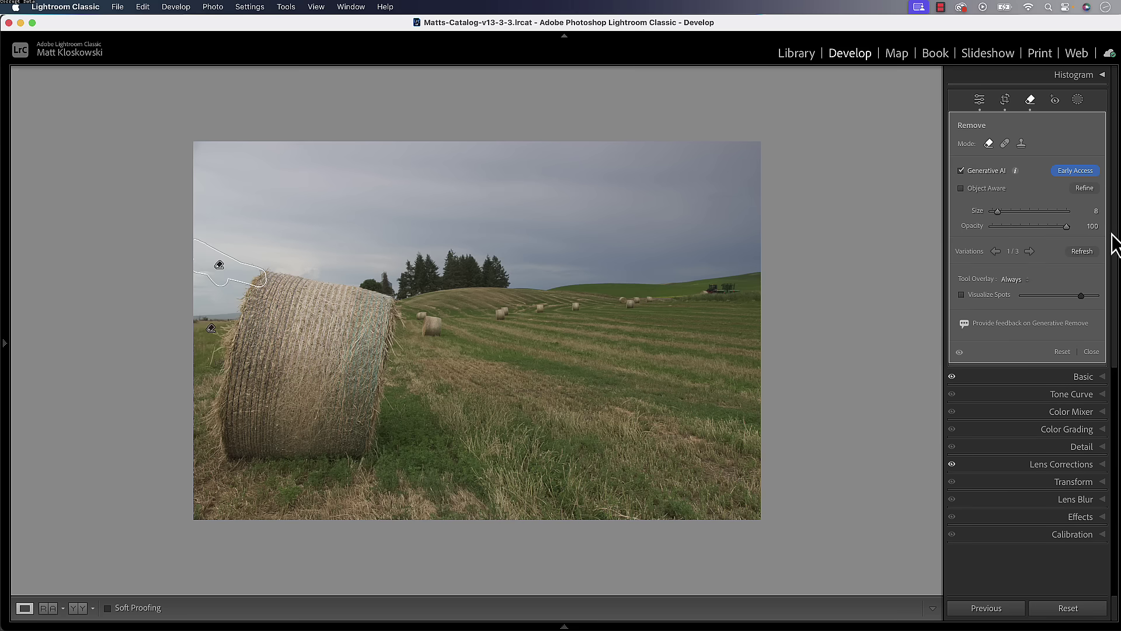
click(1091, 351)
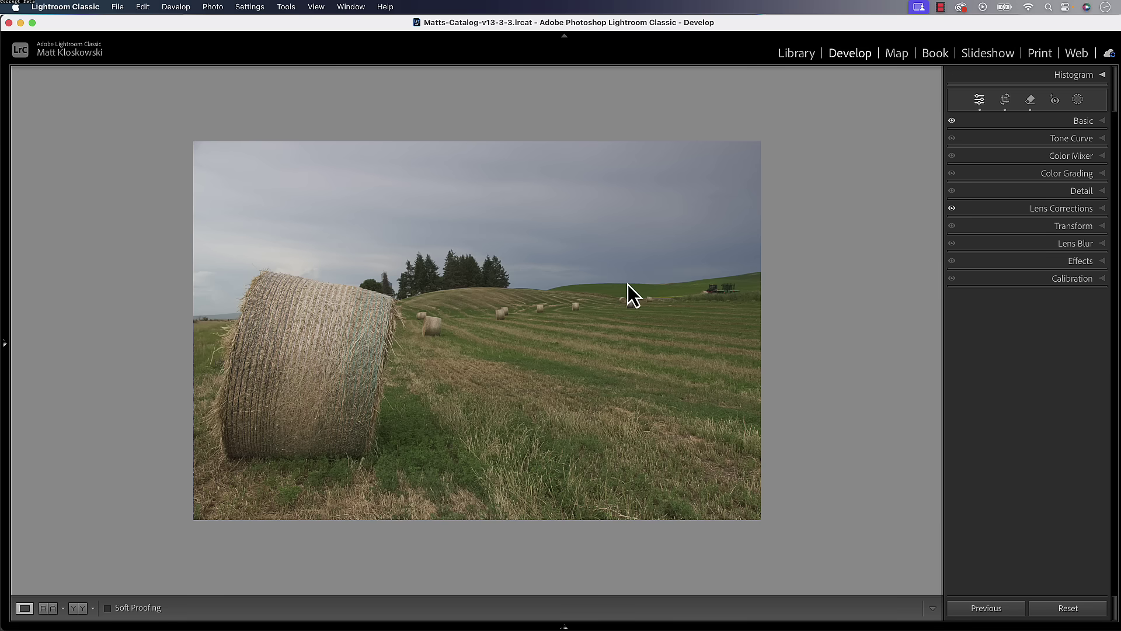
Object-mask the treeline and set exposure +0.36, saturation 29 and temperature 8.
click(1080, 100)
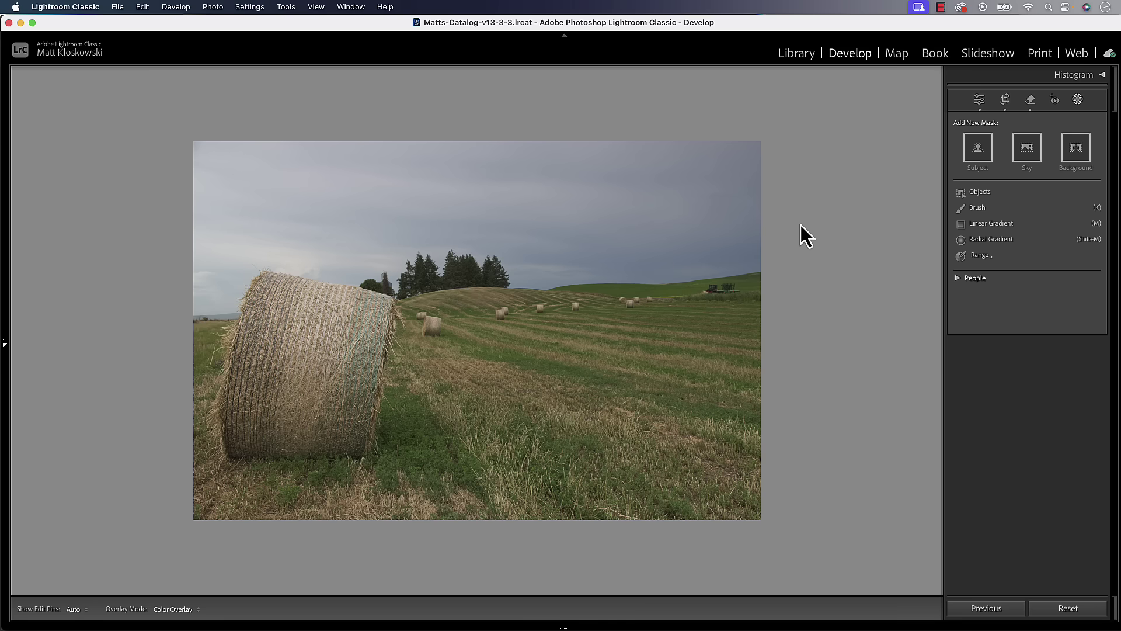
click(980, 193)
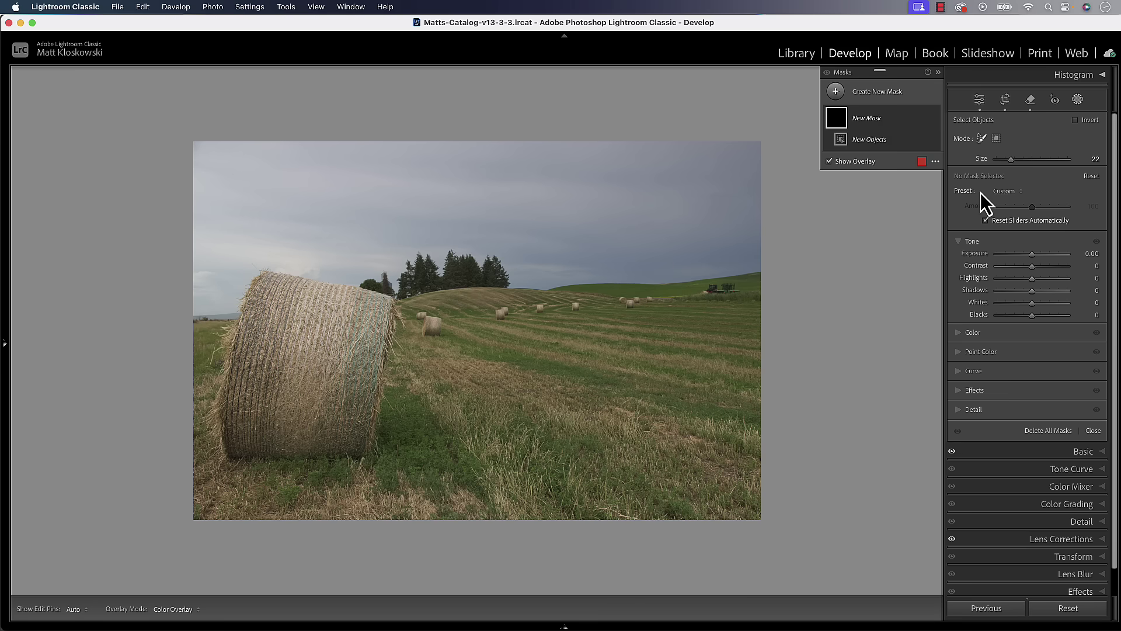
mouse_move(486, 268)
mouse_down()
mouse_move(371, 279)
mouse_move(501, 276)
mouse_move(452, 259)
mouse_move(397, 273)
mouse_up()
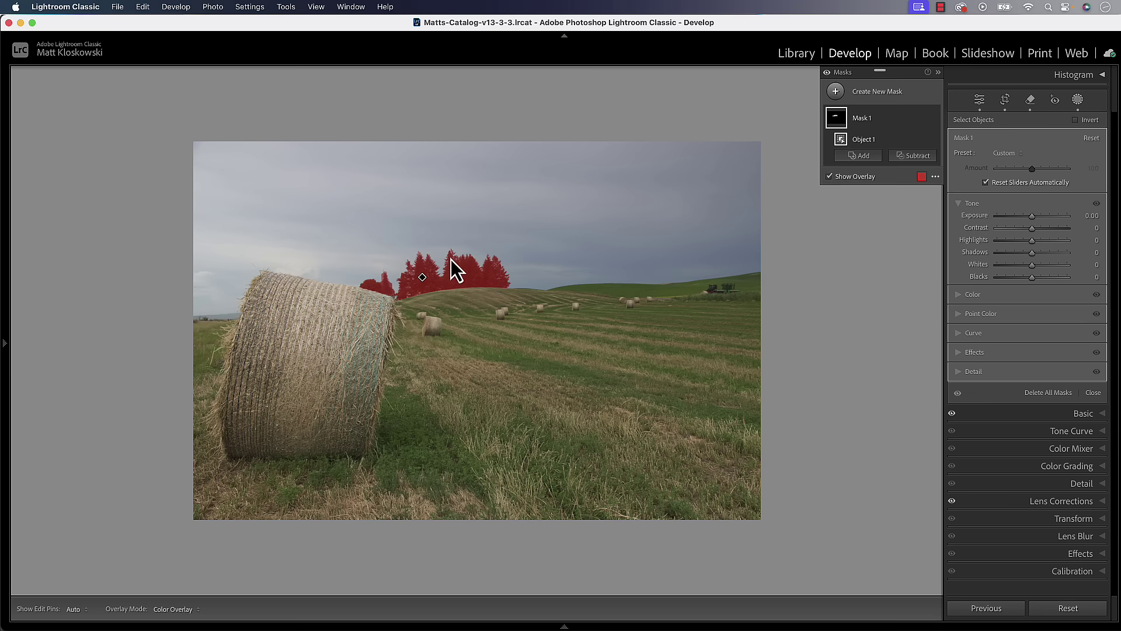
drag(1036, 216, 1036, 254)
click(990, 292)
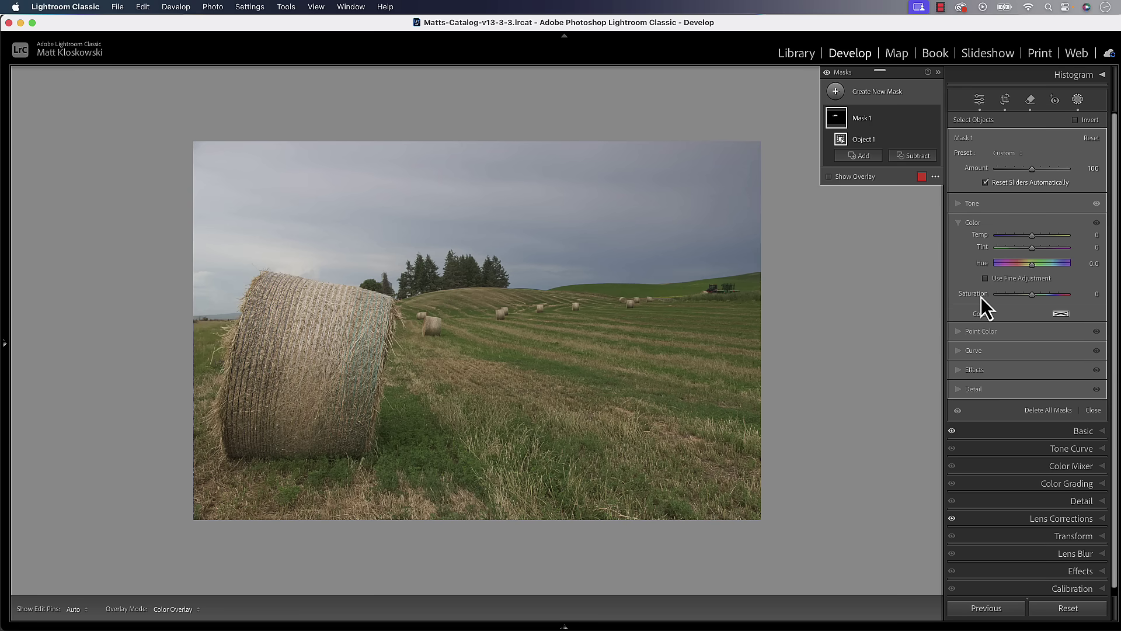
mouse_move(1032, 294)
mouse_down()
mouse_move(1052, 295)
mouse_move(1042, 297)
mouse_up()
drag(1038, 240, 1036, 240)
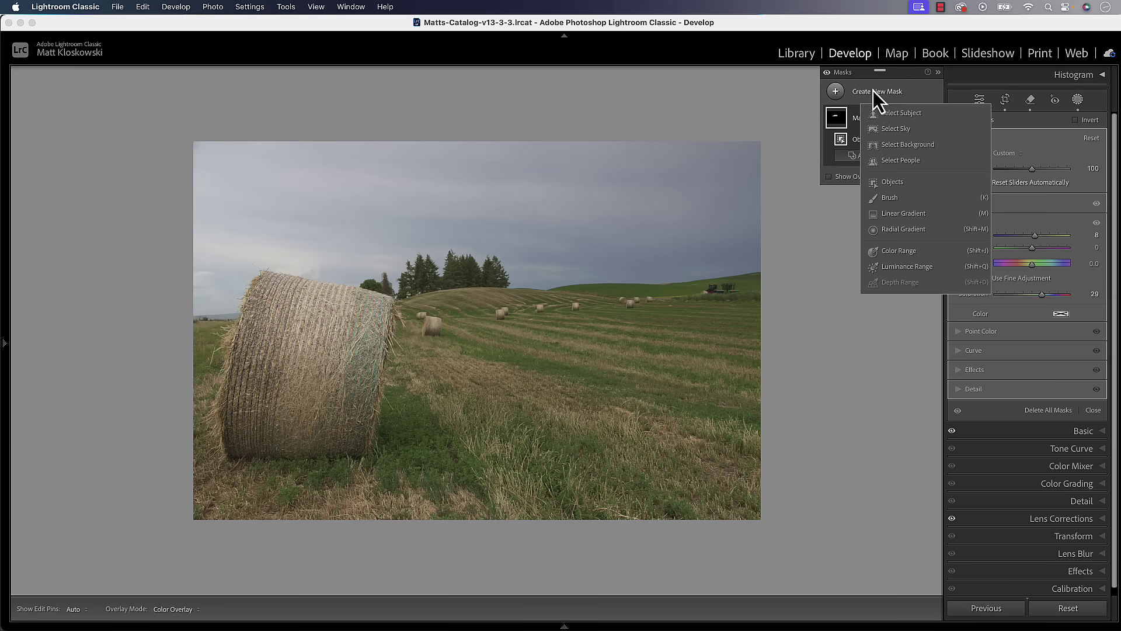
Add a Select Sky mask with exposure -0.21 and highlights -27.
click(889, 128)
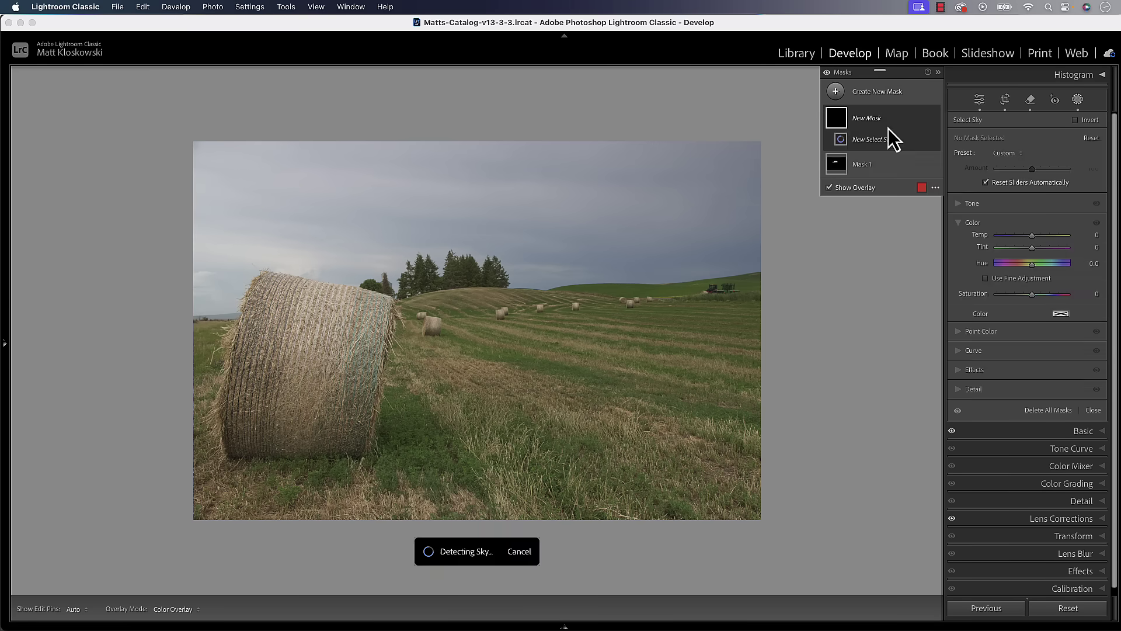
click(972, 206)
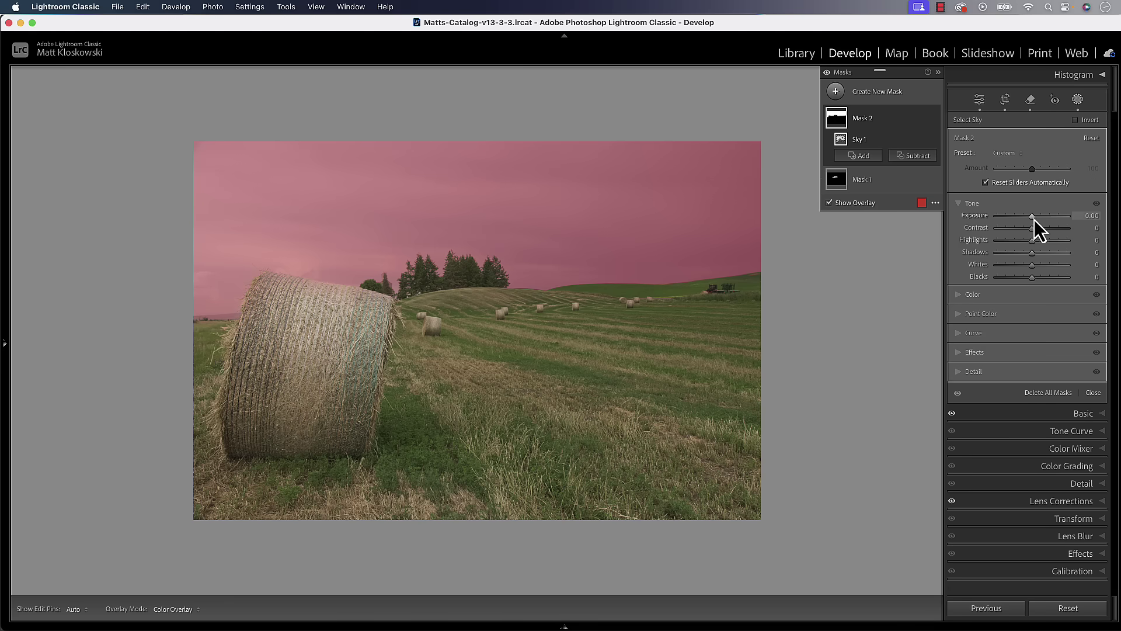
mouse_move(1032, 216)
mouse_down()
mouse_move(1019, 243)
mouse_move(1032, 216)
mouse_up()
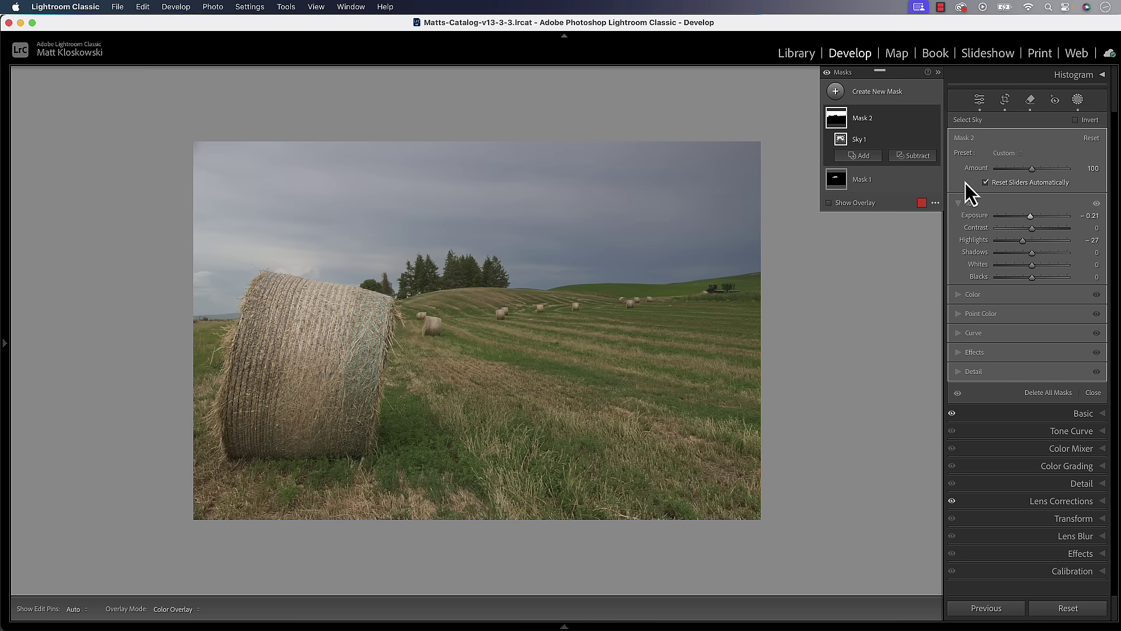
click(870, 100)
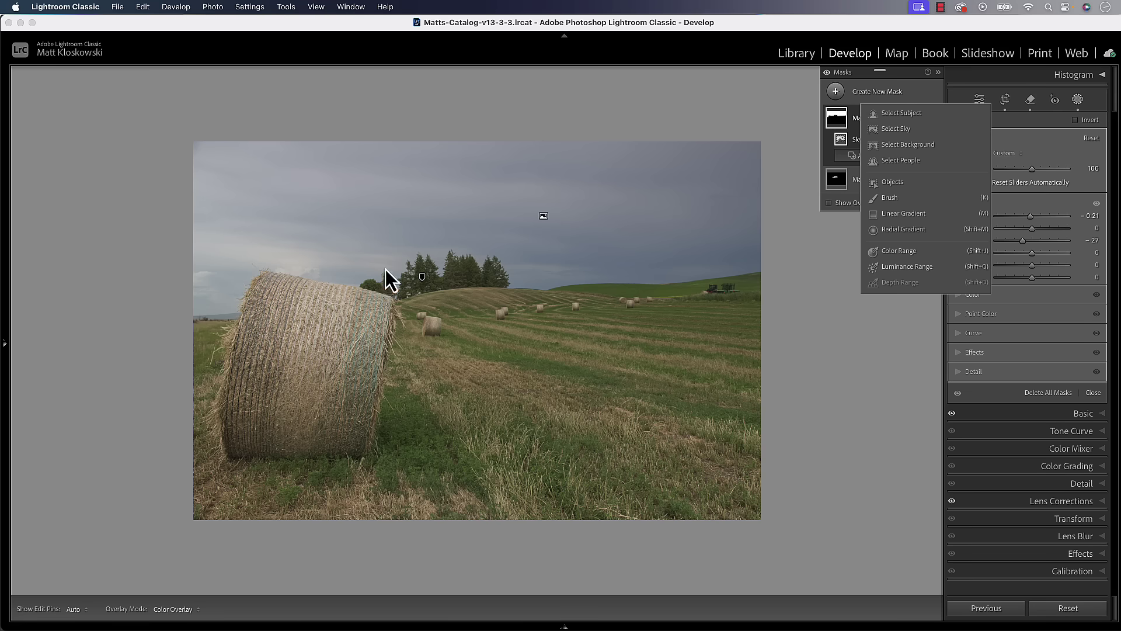
Object-mask the big foreground hay bale and raise its exposure to 0.34.
click(893, 183)
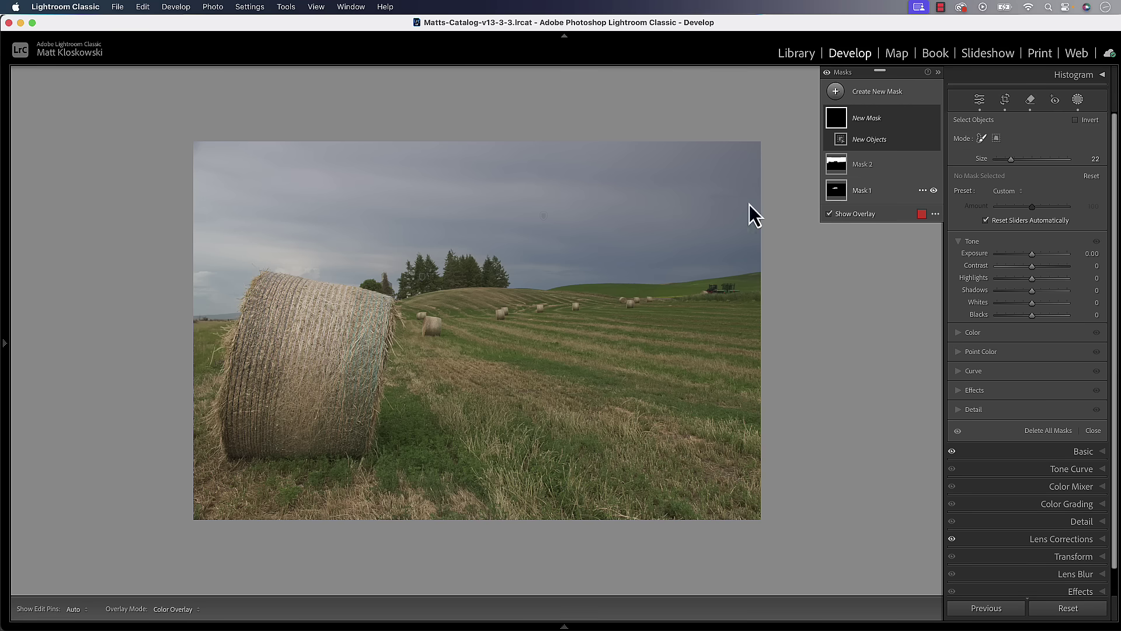
mouse_move(303, 292)
mouse_down()
mouse_move(256, 278)
mouse_move(236, 320)
mouse_move(223, 447)
mouse_move(369, 461)
mouse_move(389, 311)
mouse_move(300, 292)
mouse_move(338, 303)
mouse_move(273, 310)
mouse_move(253, 386)
mouse_move(318, 425)
mouse_move(279, 363)
mouse_move(319, 326)
mouse_move(361, 322)
mouse_up()
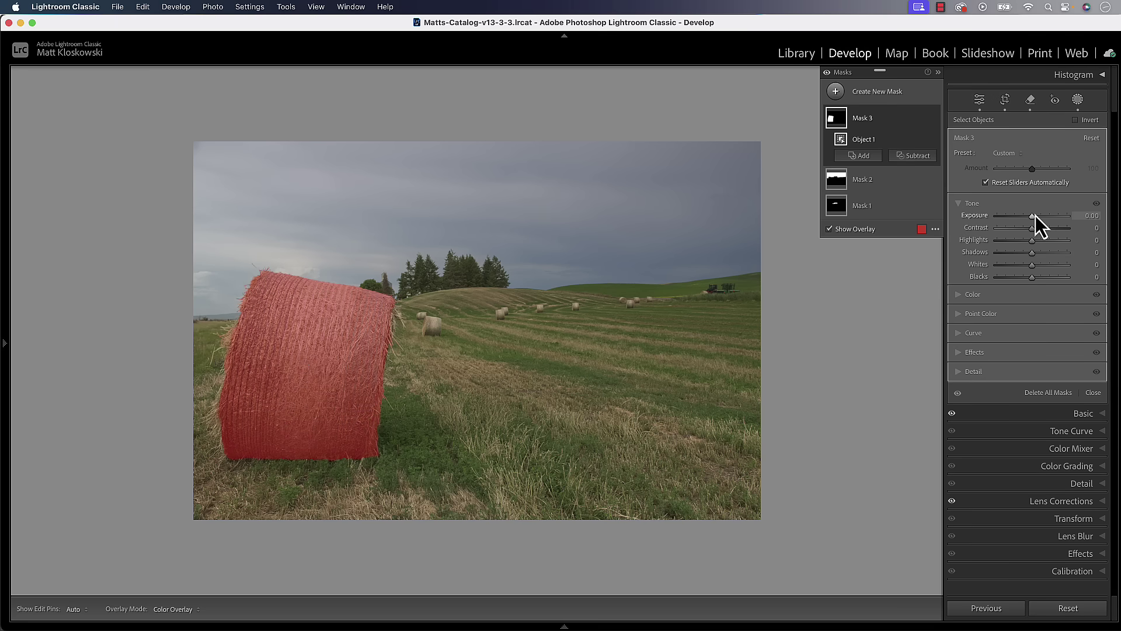
drag(1036, 215, 1039, 216)
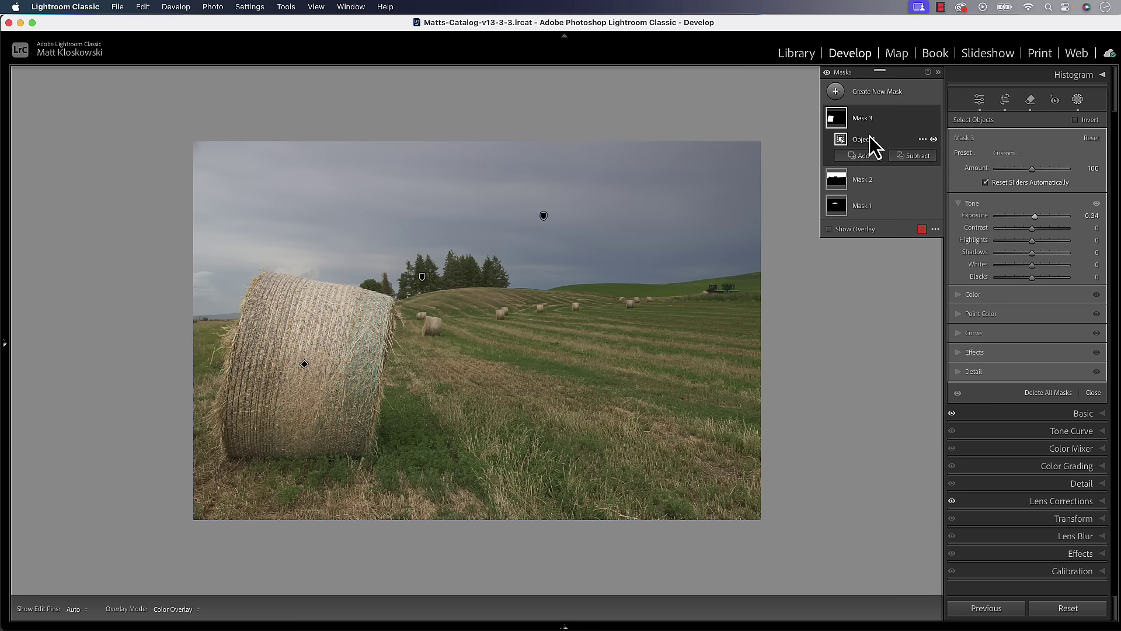
Duplicate Mask 3 and invert the copy to cover everything but the bale.
click(923, 119)
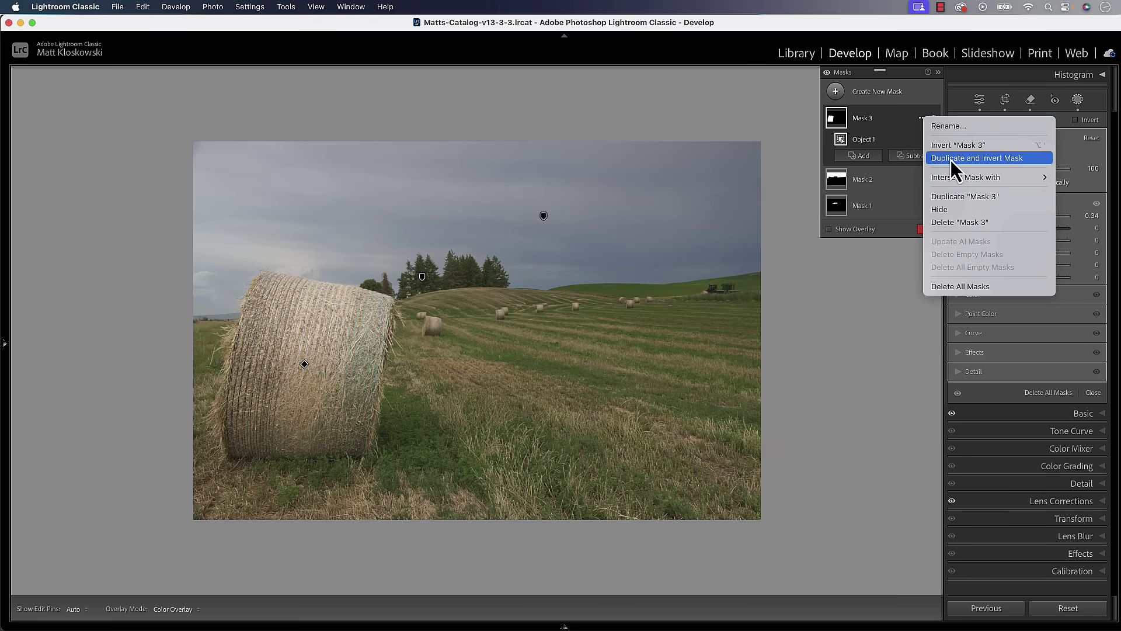
click(946, 202)
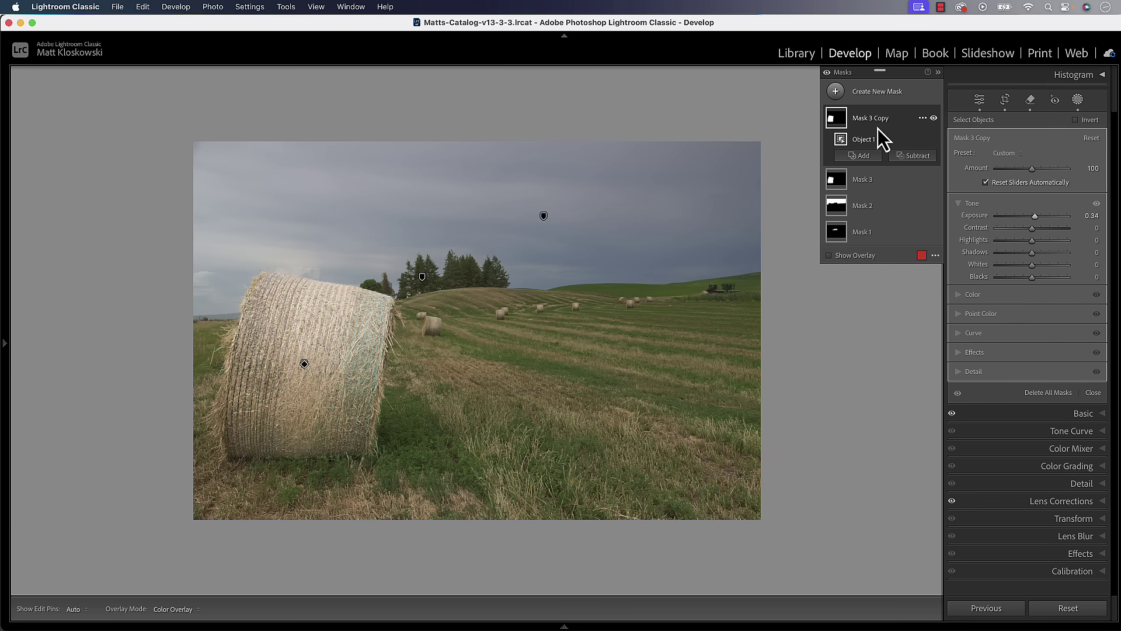
click(923, 118)
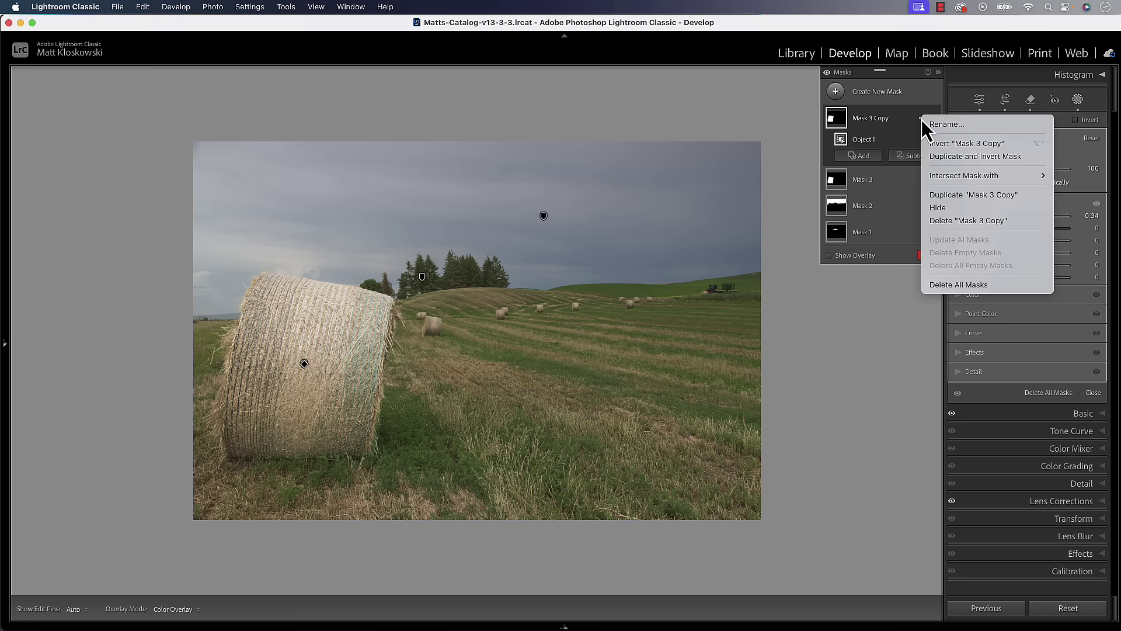
click(952, 145)
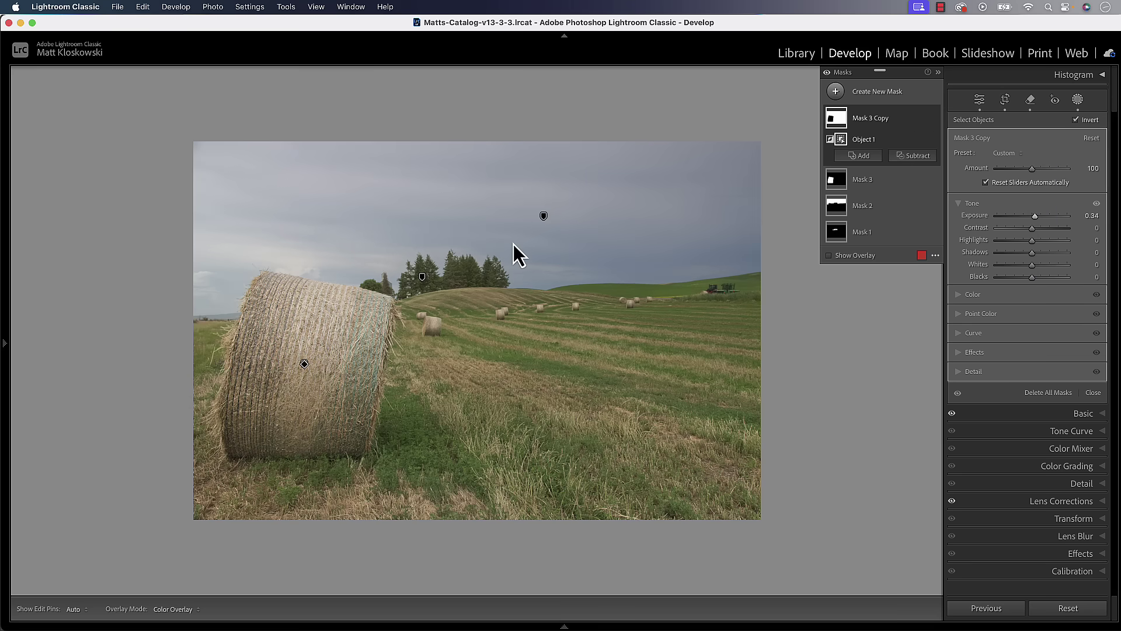
Subtract the sky and the treeline from the inverted copy, setting exposure to 0.09.
mouse_move(837, 121)
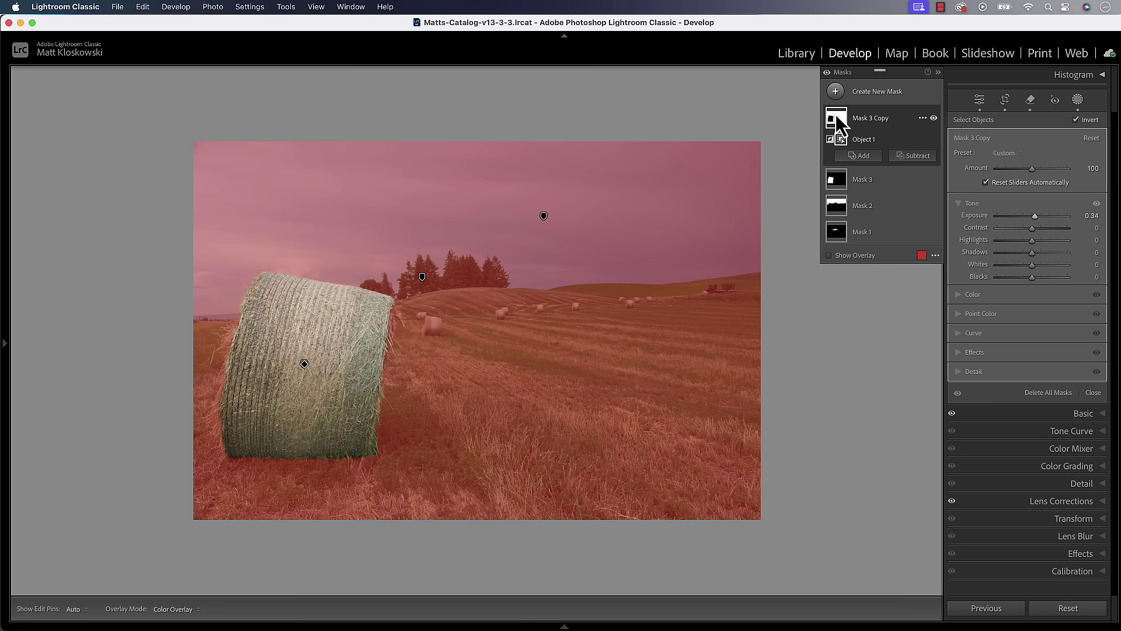
click(914, 156)
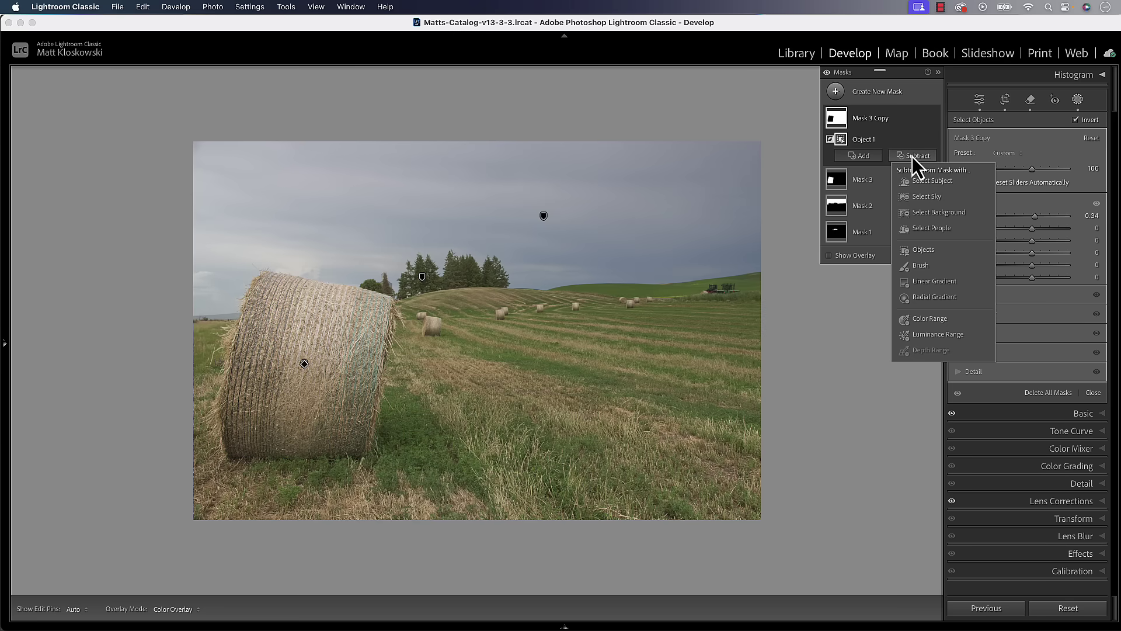
click(927, 198)
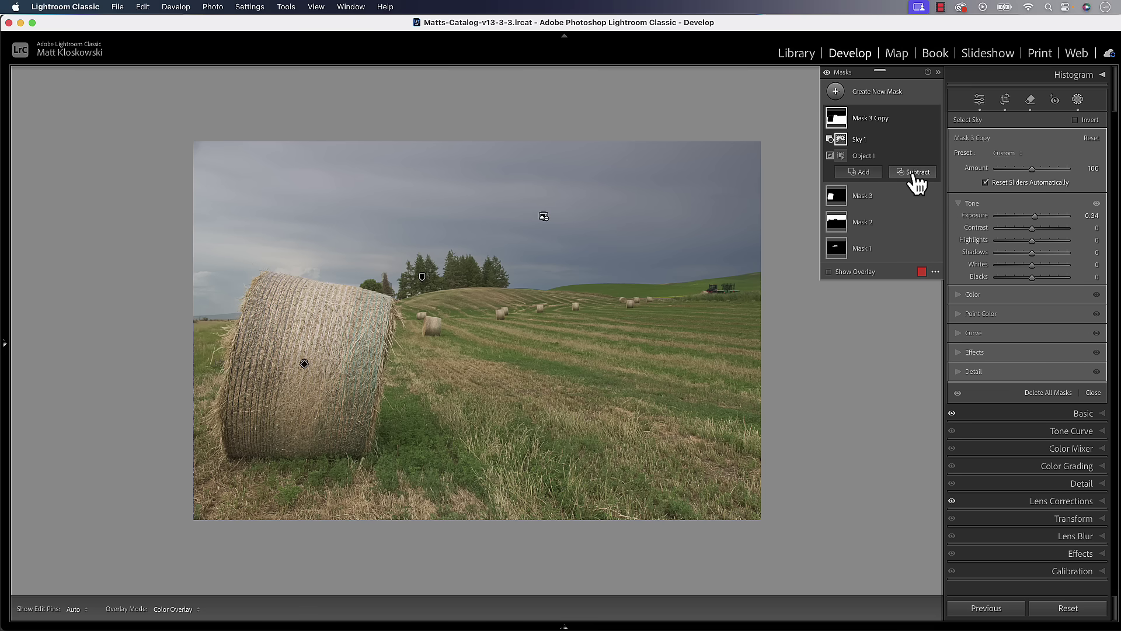
click(916, 173)
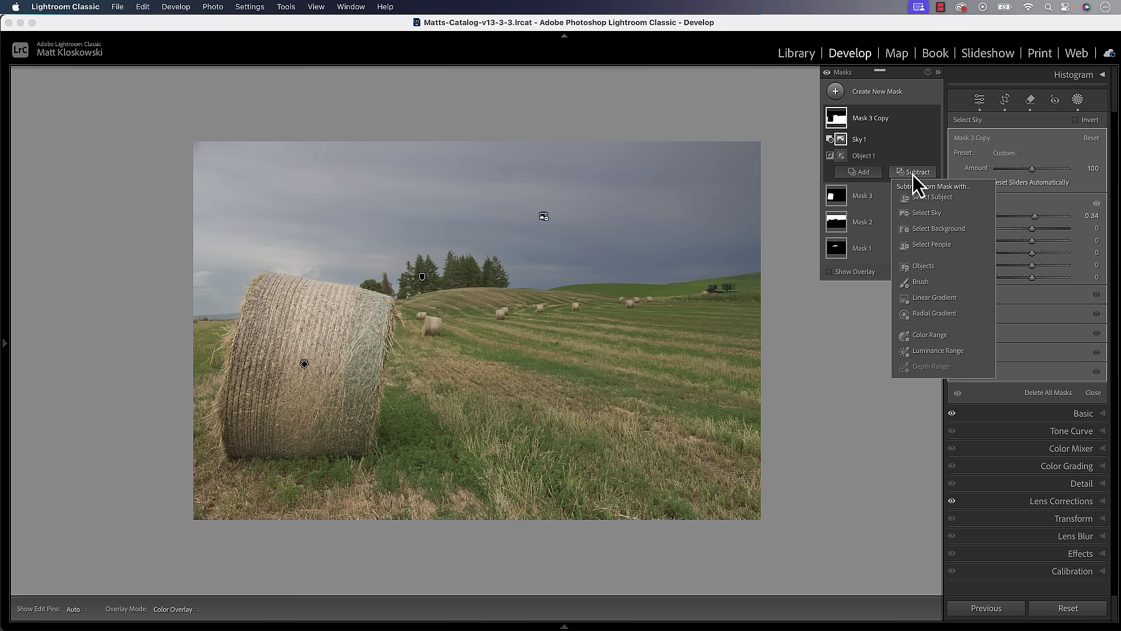
click(918, 268)
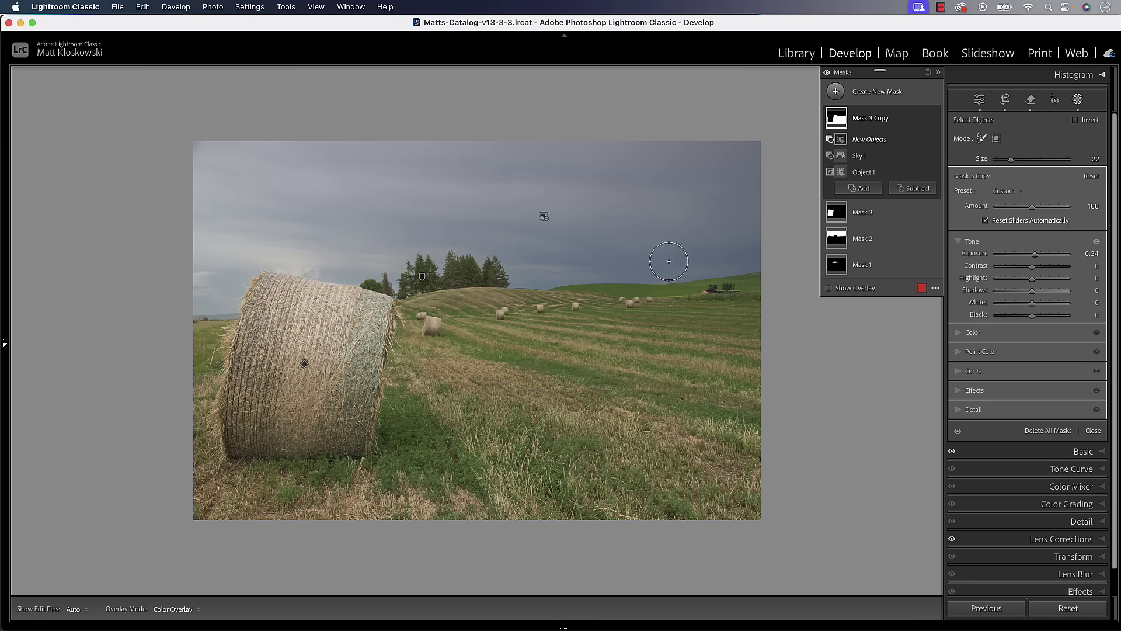
mouse_move(371, 282)
mouse_down()
mouse_move(495, 283)
mouse_move(497, 271)
mouse_move(476, 259)
mouse_move(400, 268)
mouse_up()
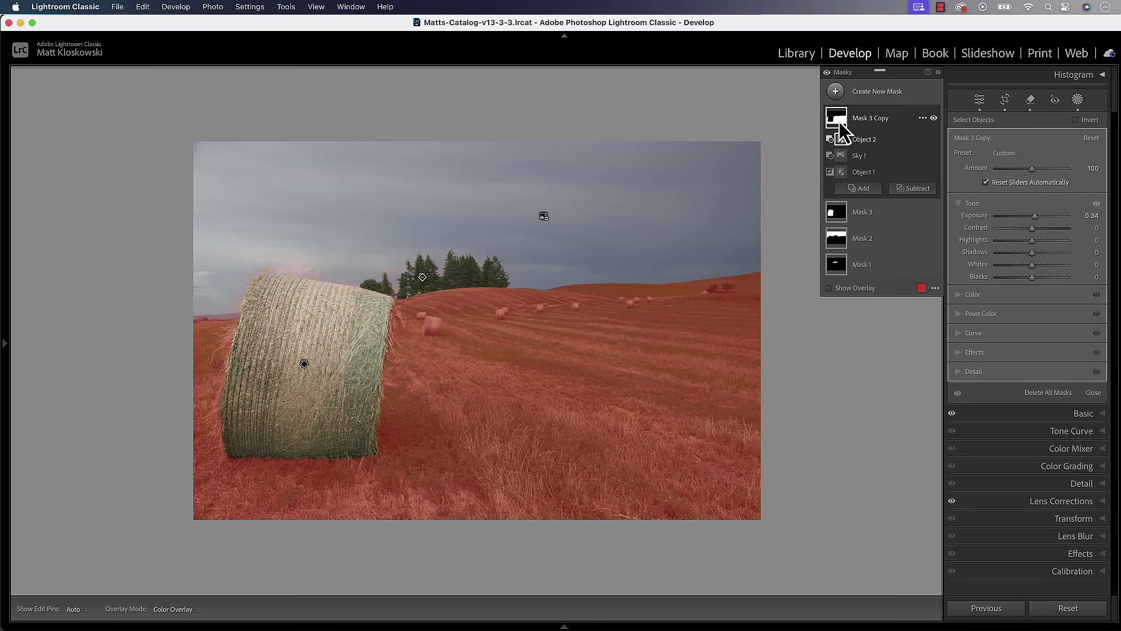
drag(1038, 219, 1035, 219)
Reset Mask 3 Copy's exposure to 0.00.
double_click(1035, 220)
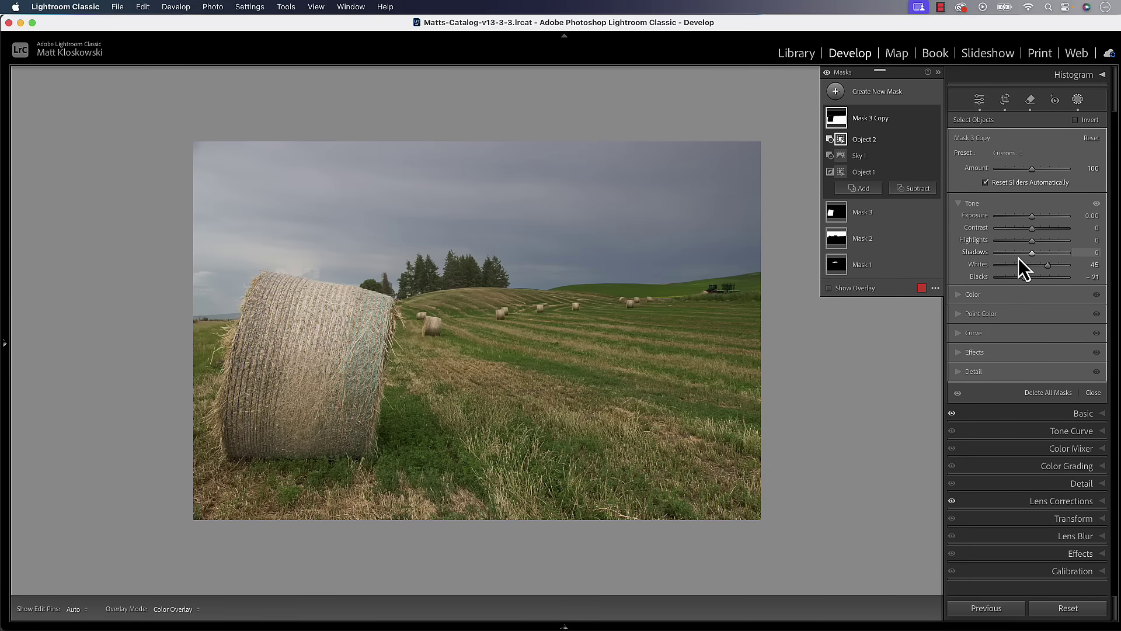
Toggle all mask adjustments off and on to compare before and after.
click(828, 72)
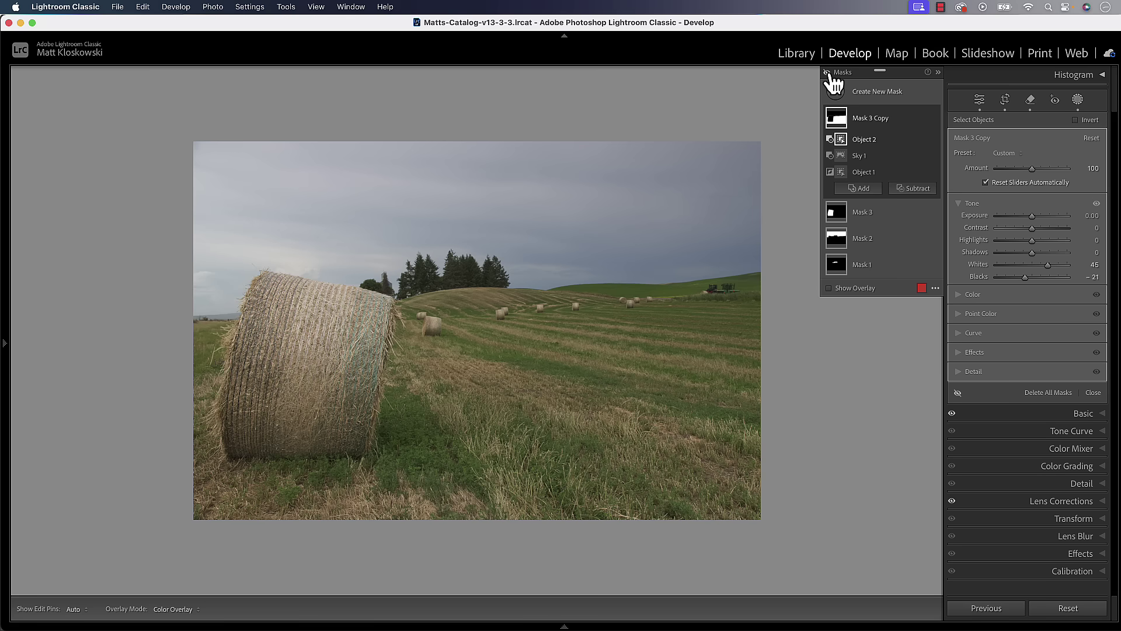
click(827, 72)
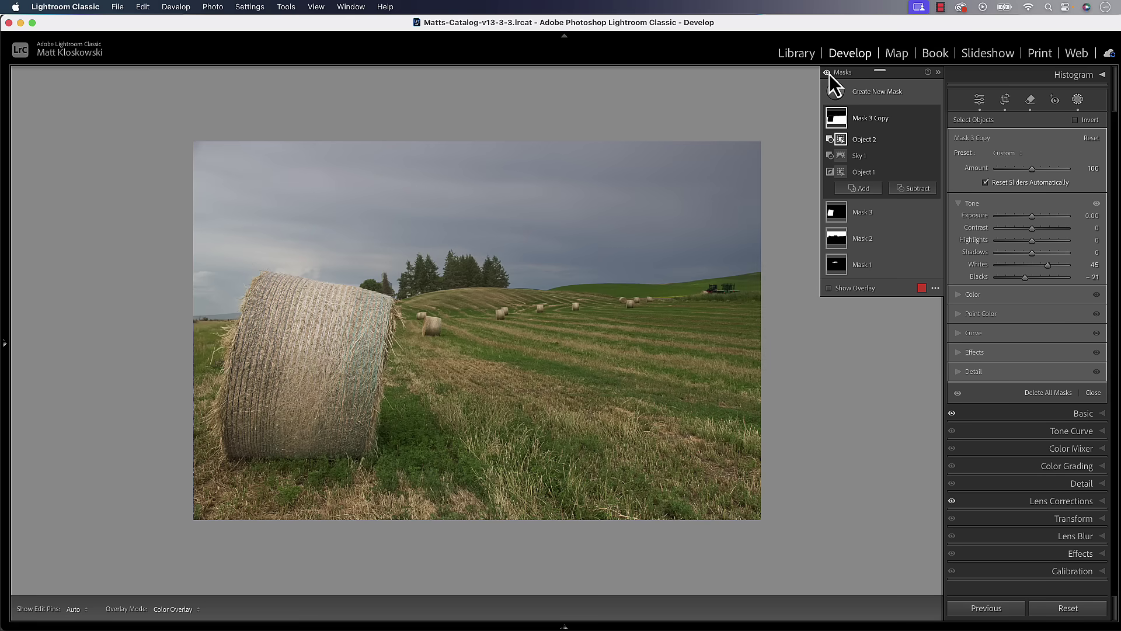
click(827, 72)
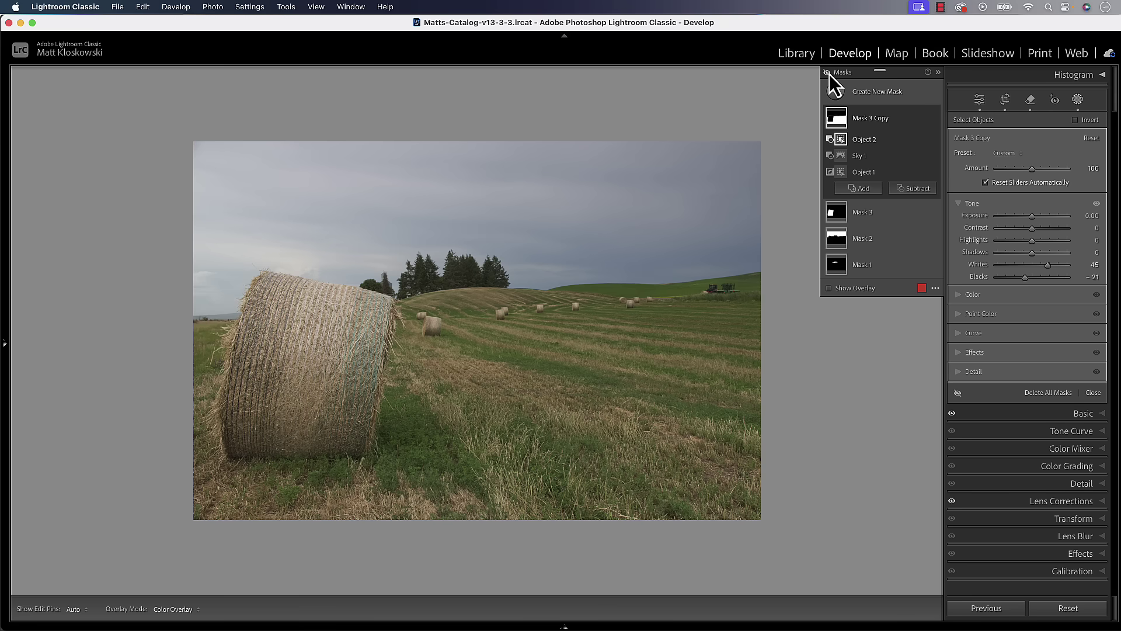
click(828, 74)
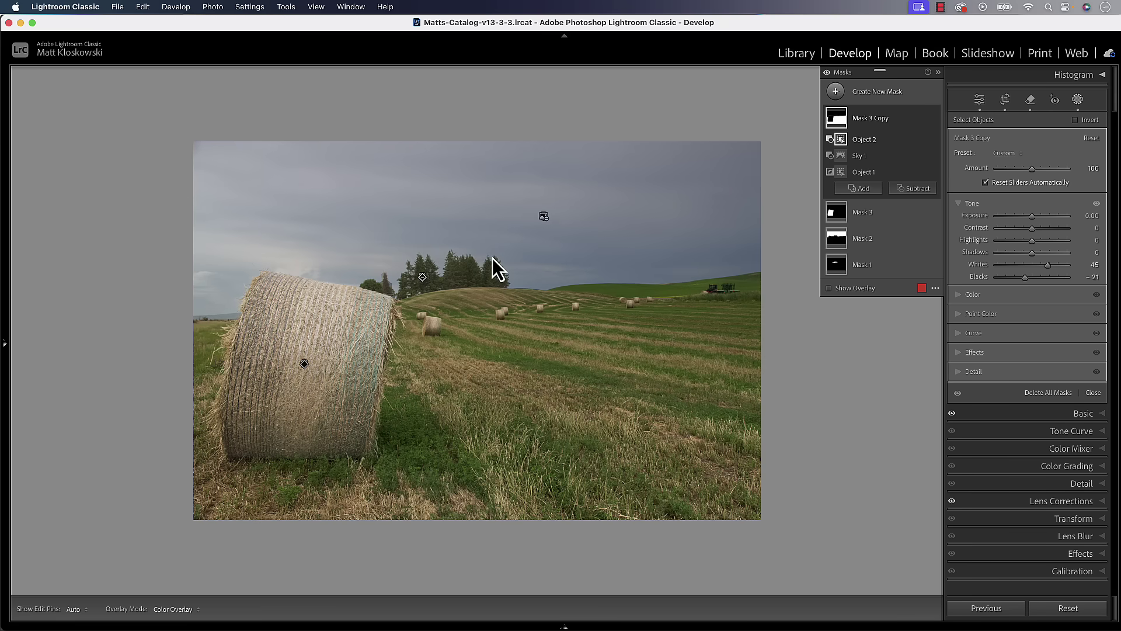
Zoom in on the trees and hay bale, then reposition the view.
mouse_move(841, 274)
key(super+equal)
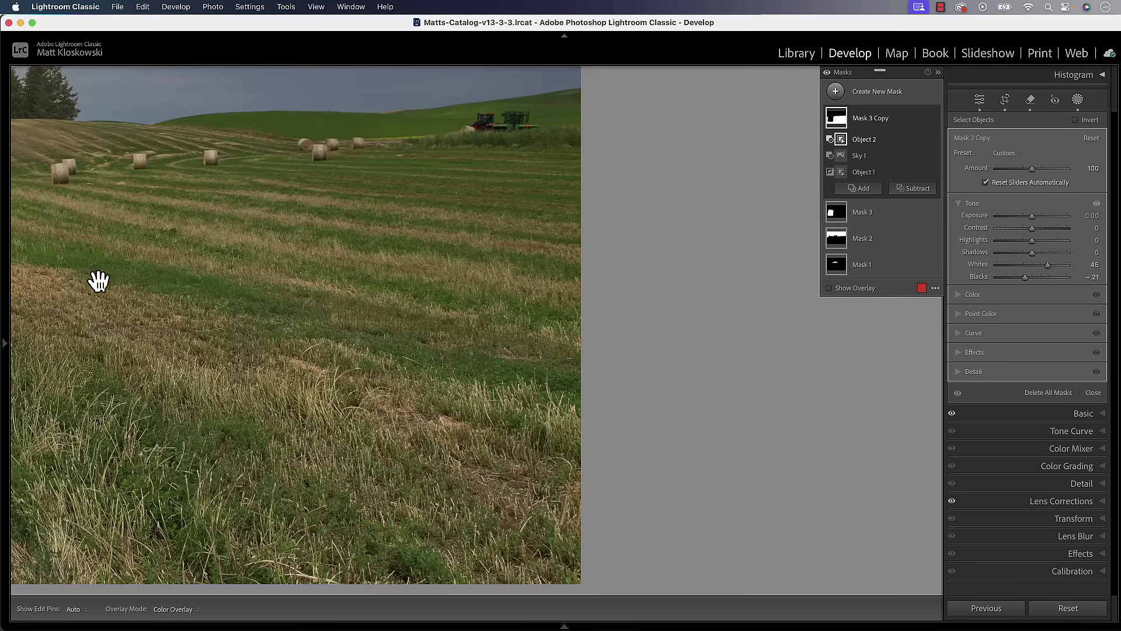
click(99, 282)
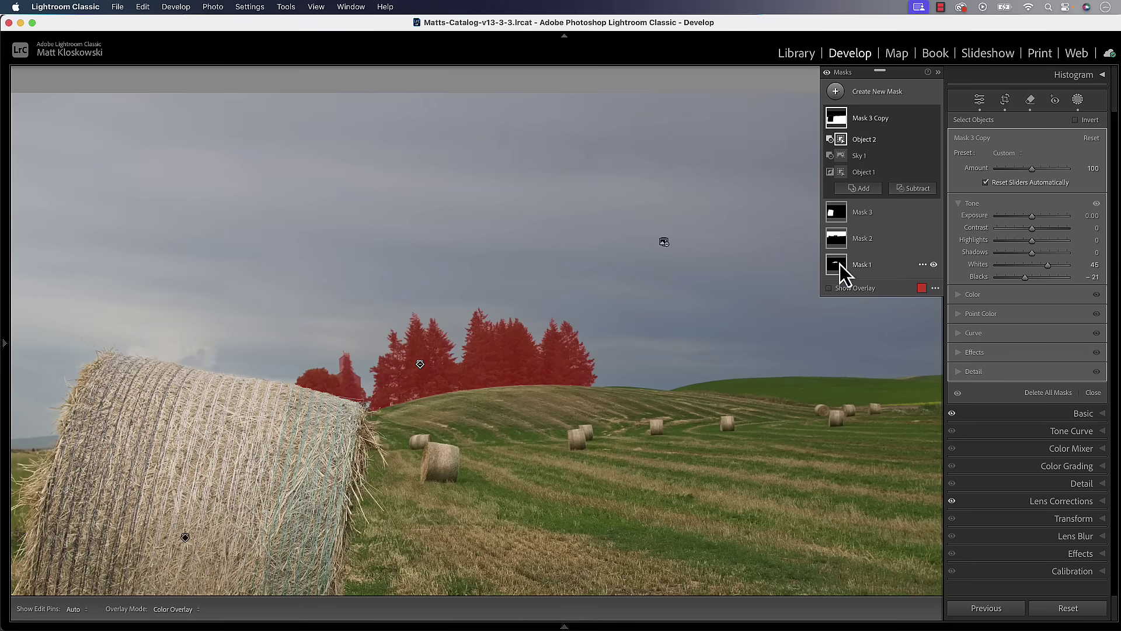
Select the trees' Mask 1 and settle its Exposure at 0.38 after trying a stronger boost.
click(839, 264)
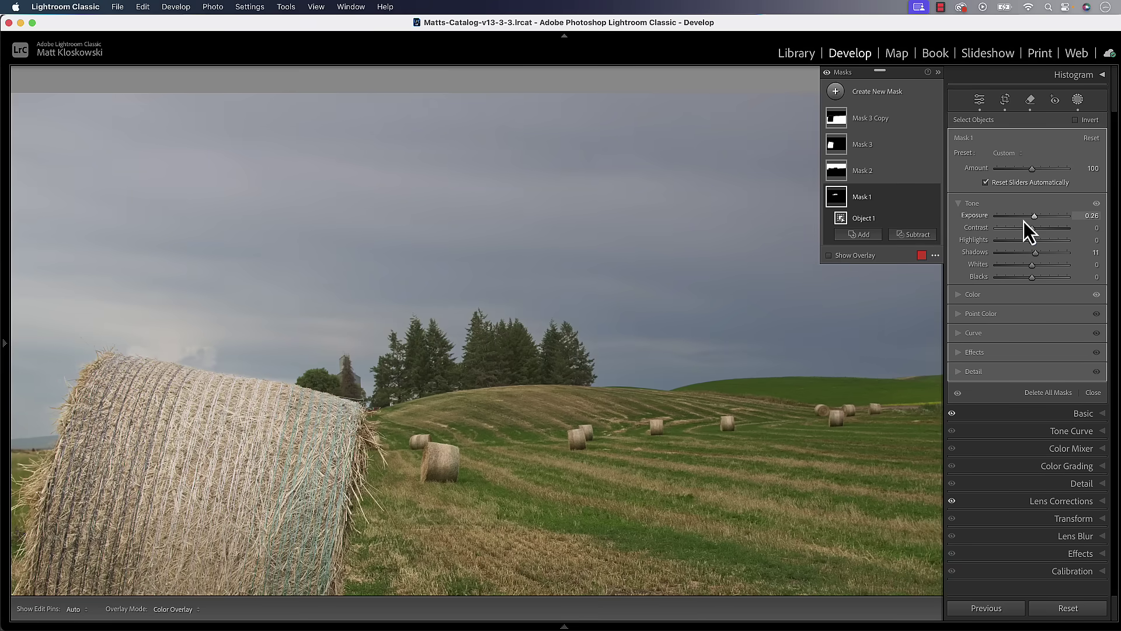
drag(1035, 218, 1047, 219)
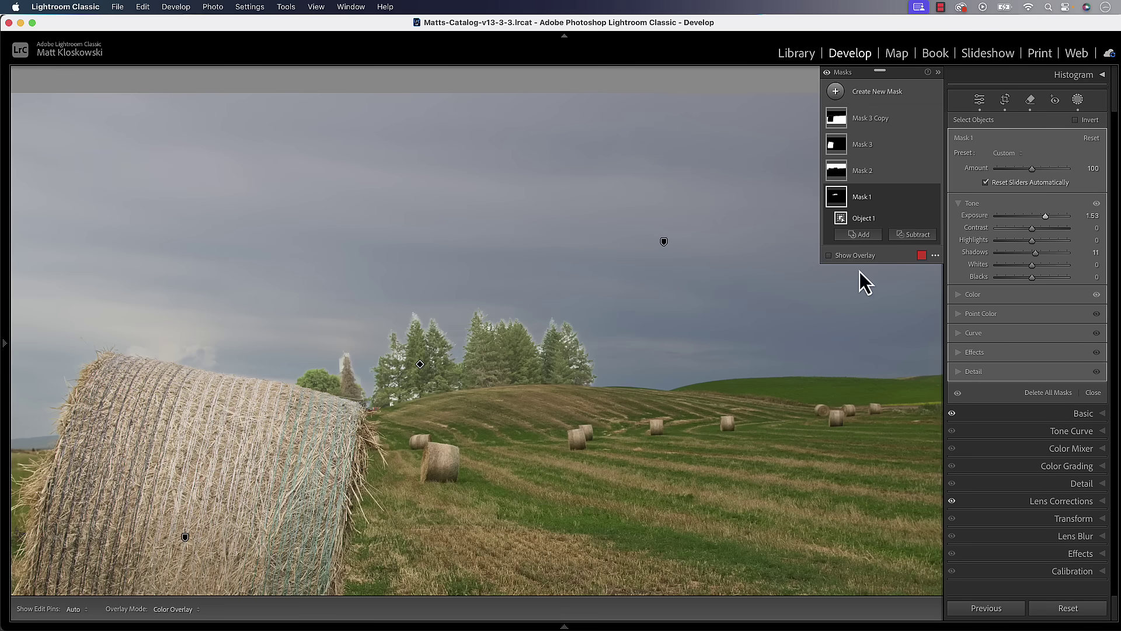
drag(1046, 219, 1037, 219)
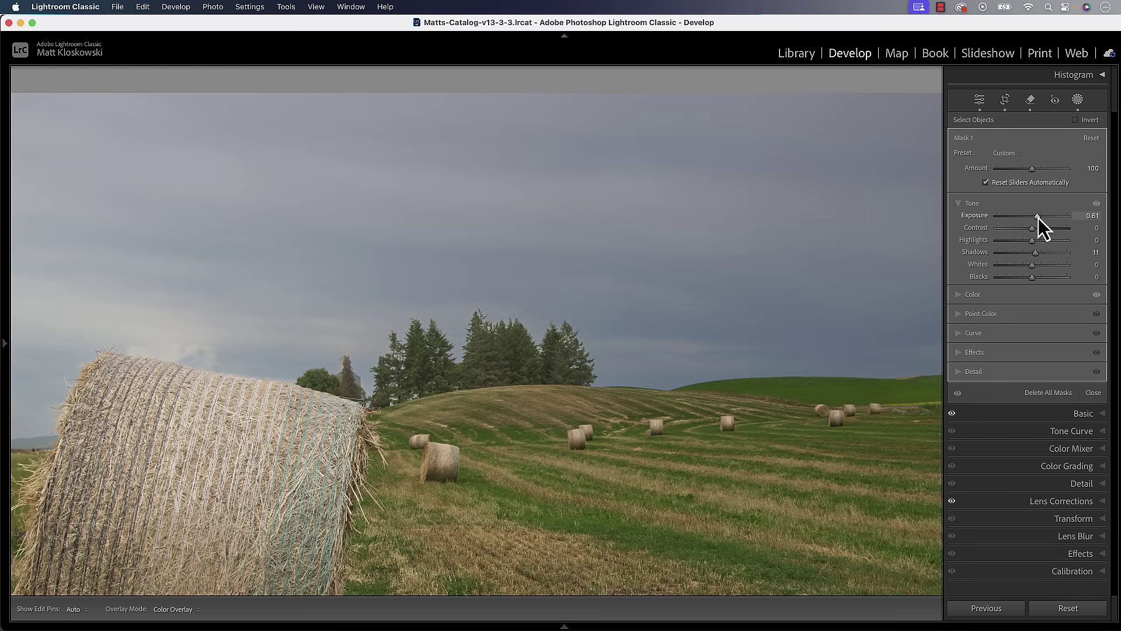
drag(1038, 218, 1037, 219)
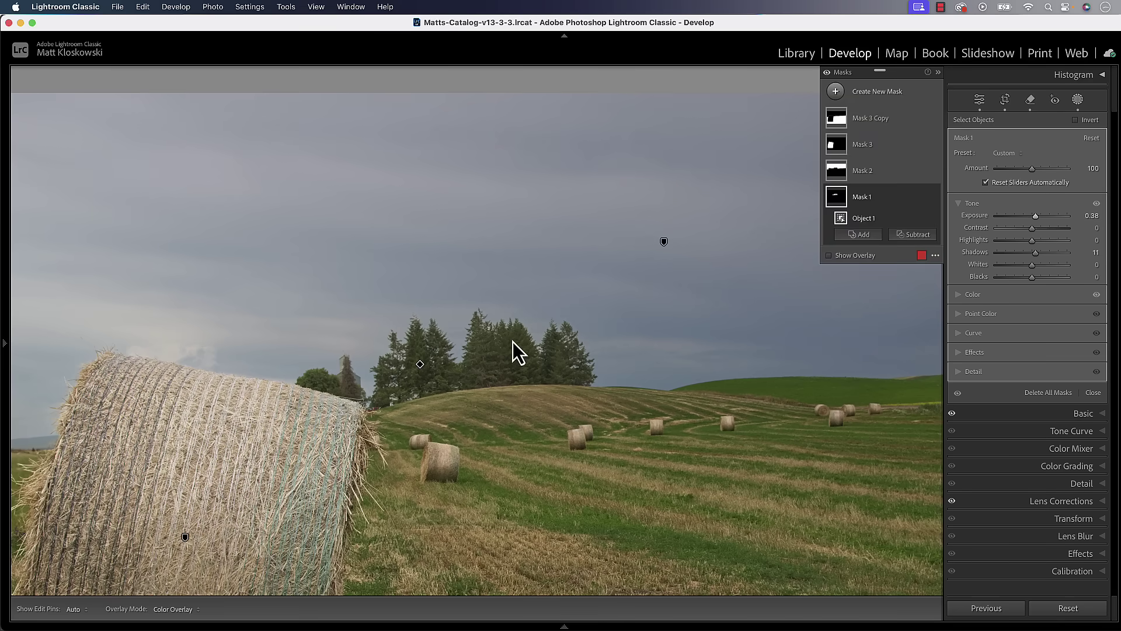
Subtract the sky from Mask 1 and set Exposure 0.59, Shadows 15 and Blacks -16.
click(916, 234)
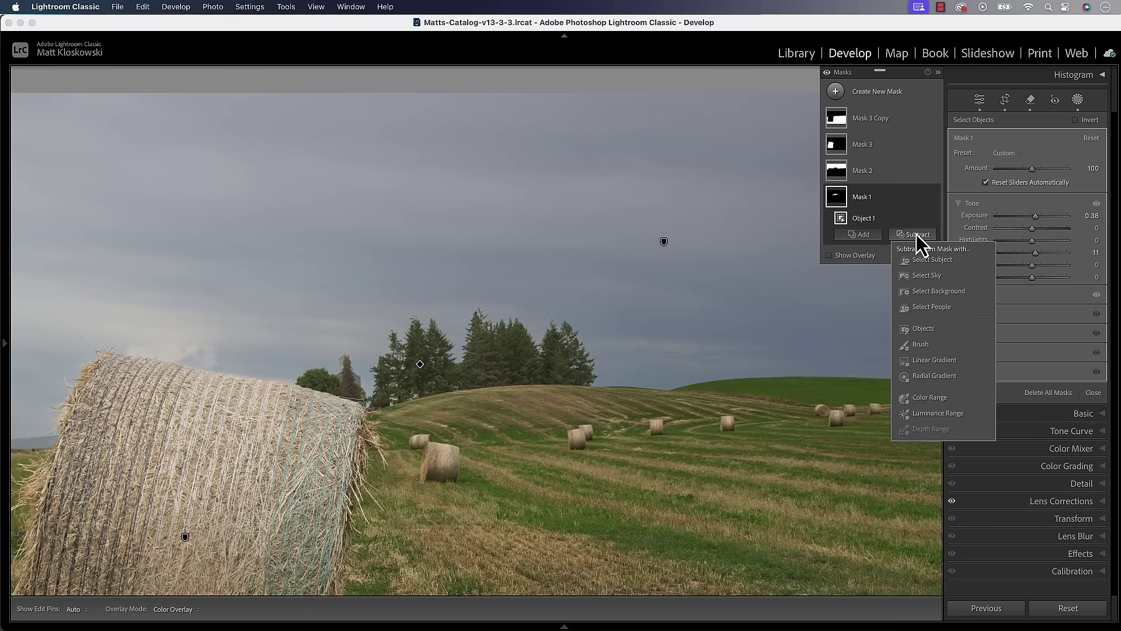
click(927, 276)
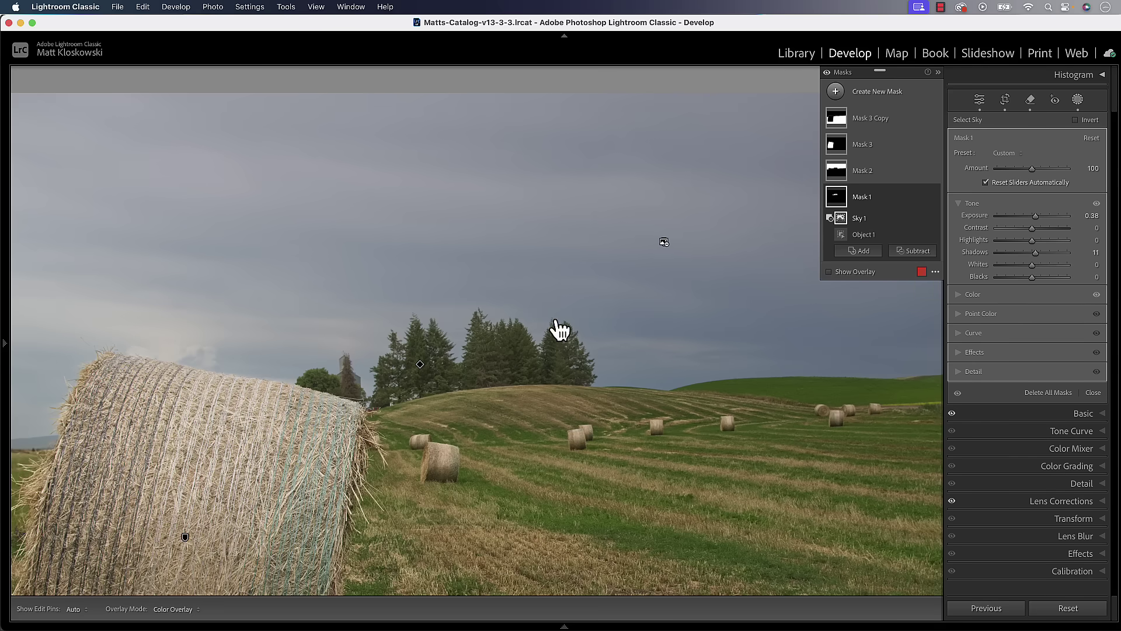
mouse_move(1038, 225)
mouse_down()
mouse_move(1056, 227)
mouse_move(1042, 225)
mouse_up()
drag(1035, 279, 1039, 216)
Fit the whole photo in view and compare it with the unedited original.
key(z)
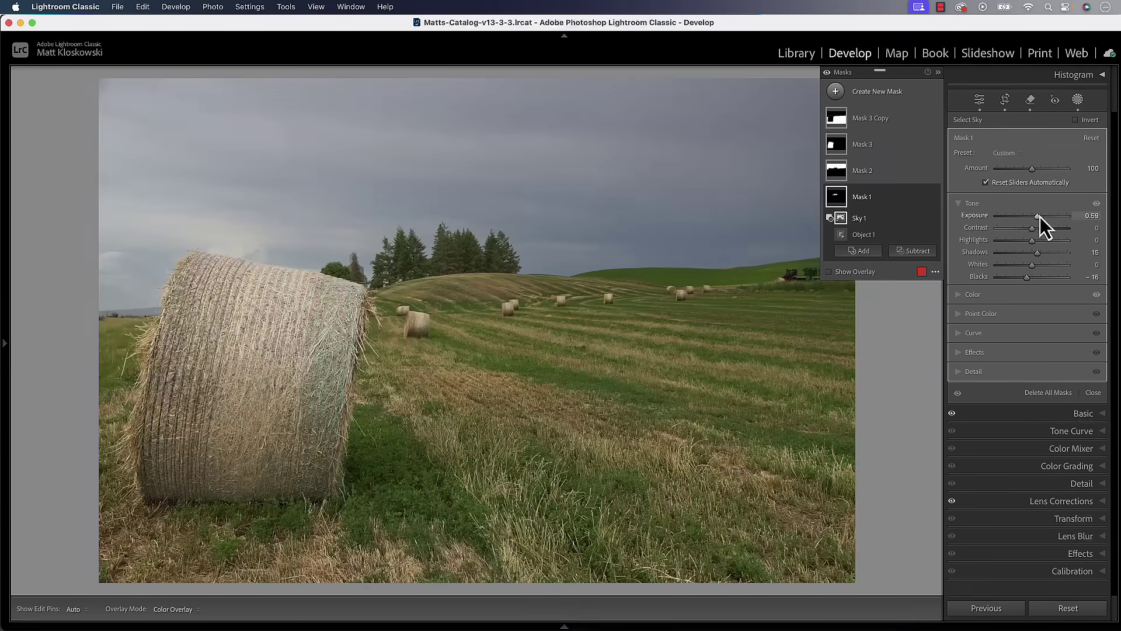
key(backslash)
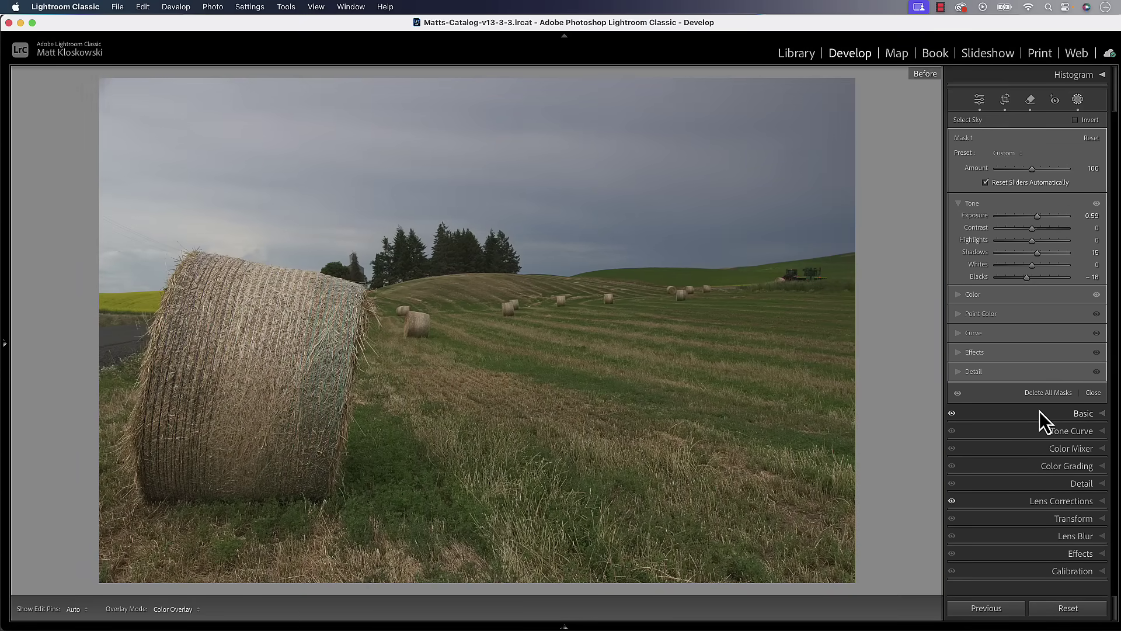
key(backslash)
key(backslash)
key(backslash)
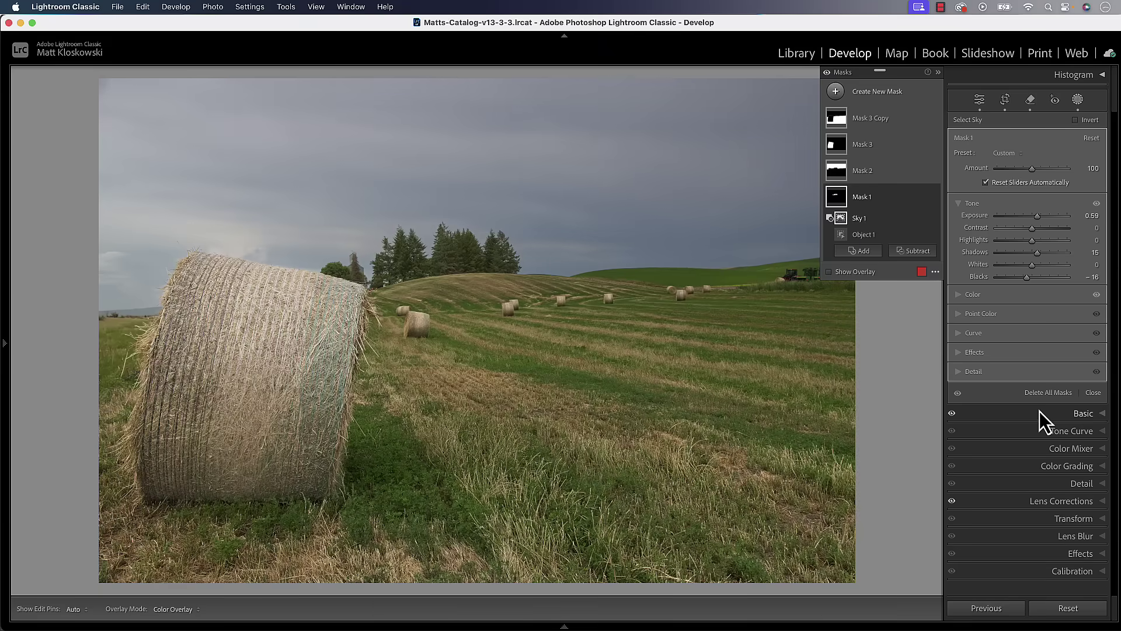
Leave masking, try global Exposure and Whites changes, then reset both to 0.
click(1071, 414)
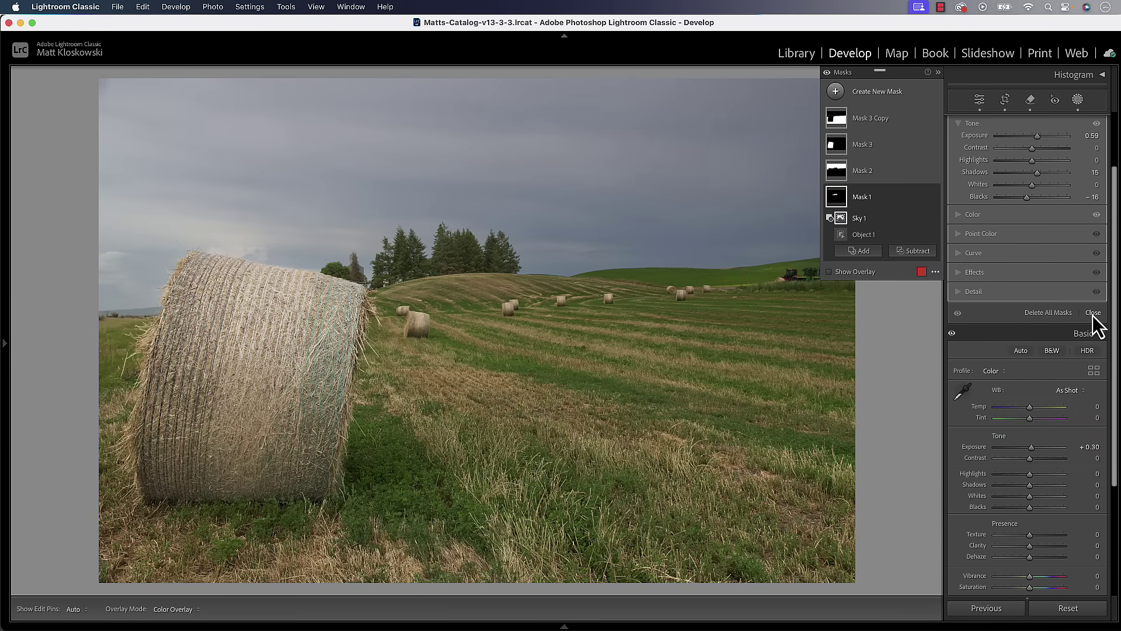
click(1092, 314)
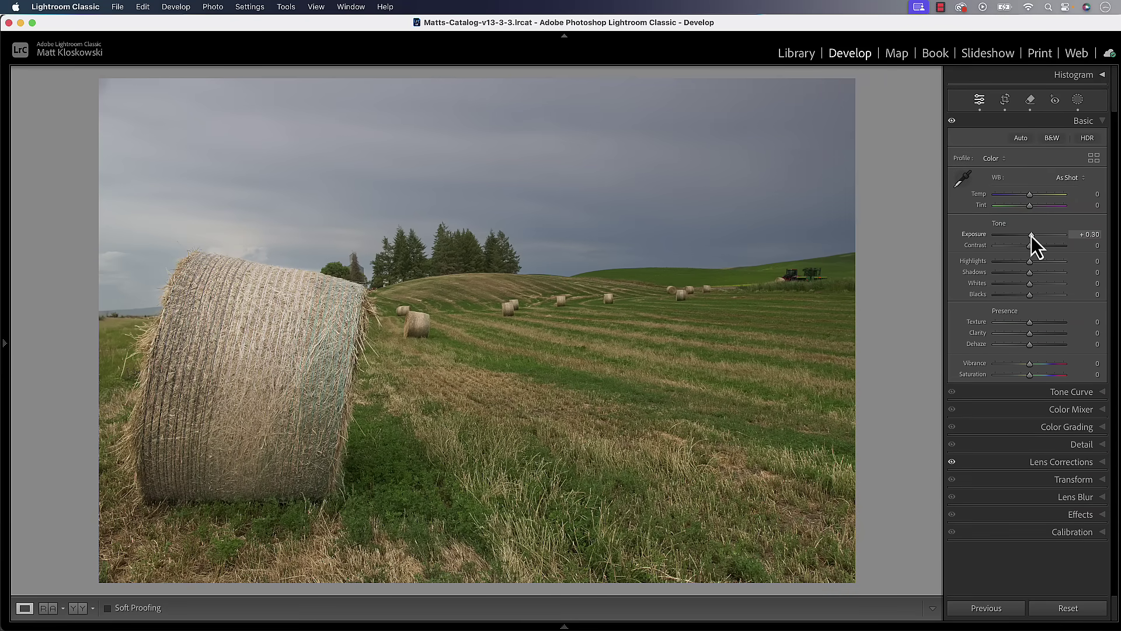
drag(1032, 236, 1028, 236)
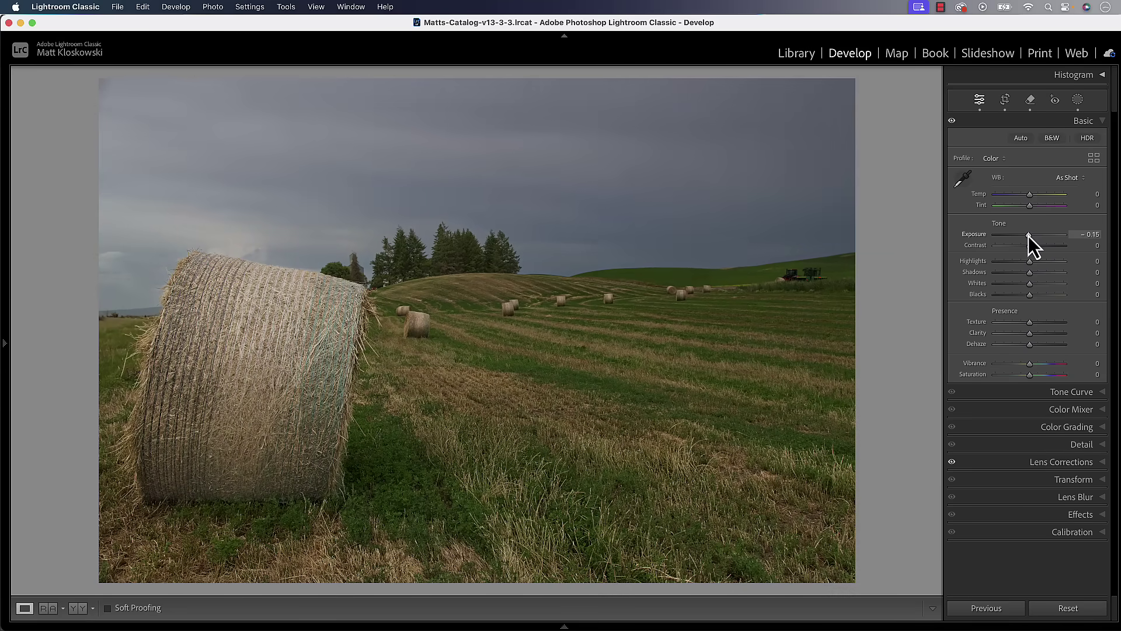
drag(1039, 286, 1048, 286)
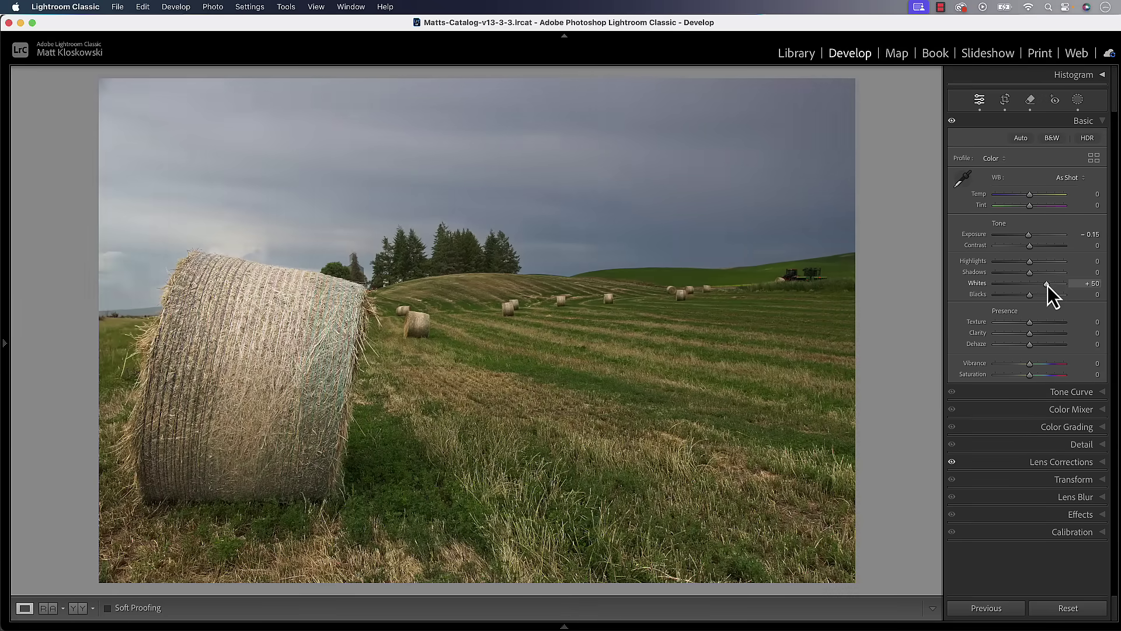
double_click(979, 284)
double_click(976, 236)
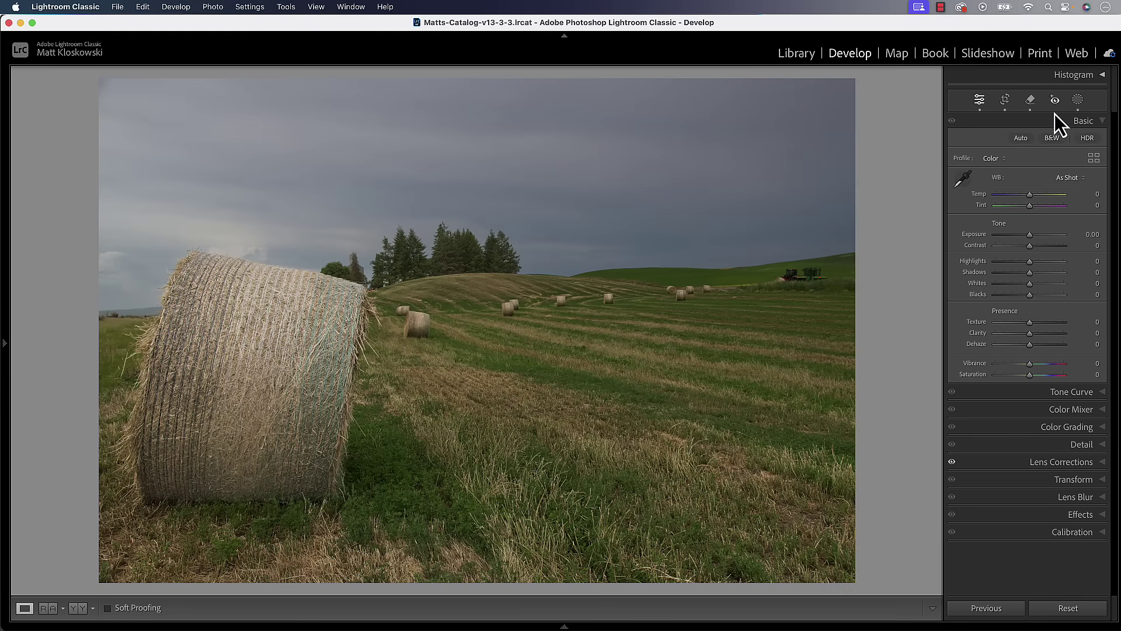
Apply Auto tone, ease it to Highlights -6 and Exposure +0.10, and compare against the original.
click(1022, 140)
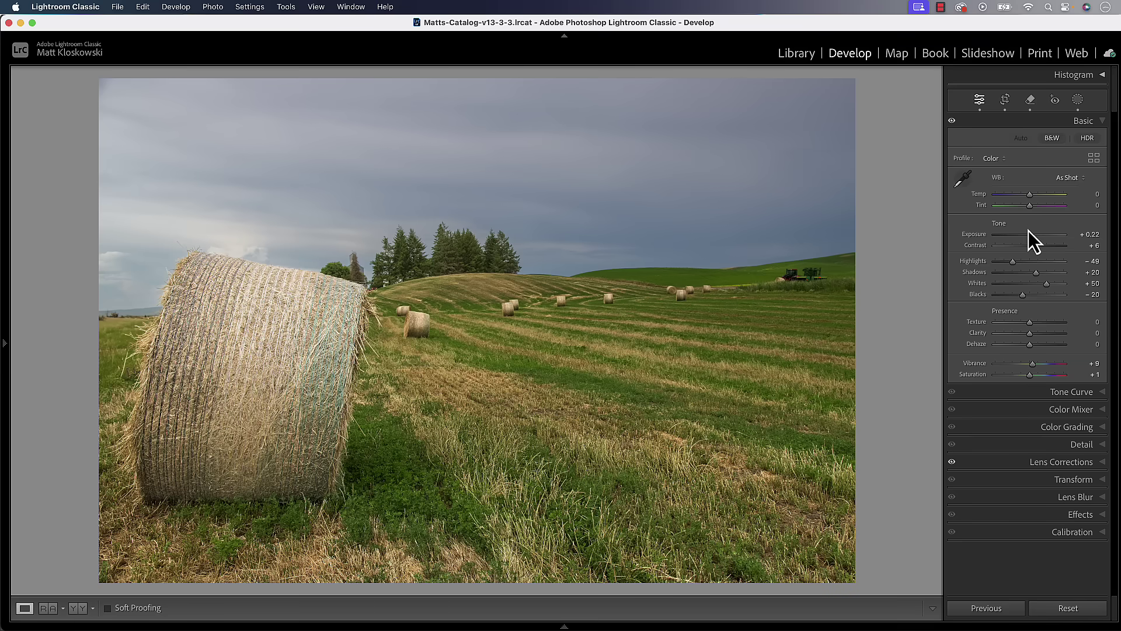
mouse_move(1016, 262)
mouse_down()
mouse_move(1031, 262)
mouse_move(1040, 285)
mouse_move(1025, 300)
mouse_move(1030, 264)
mouse_up()
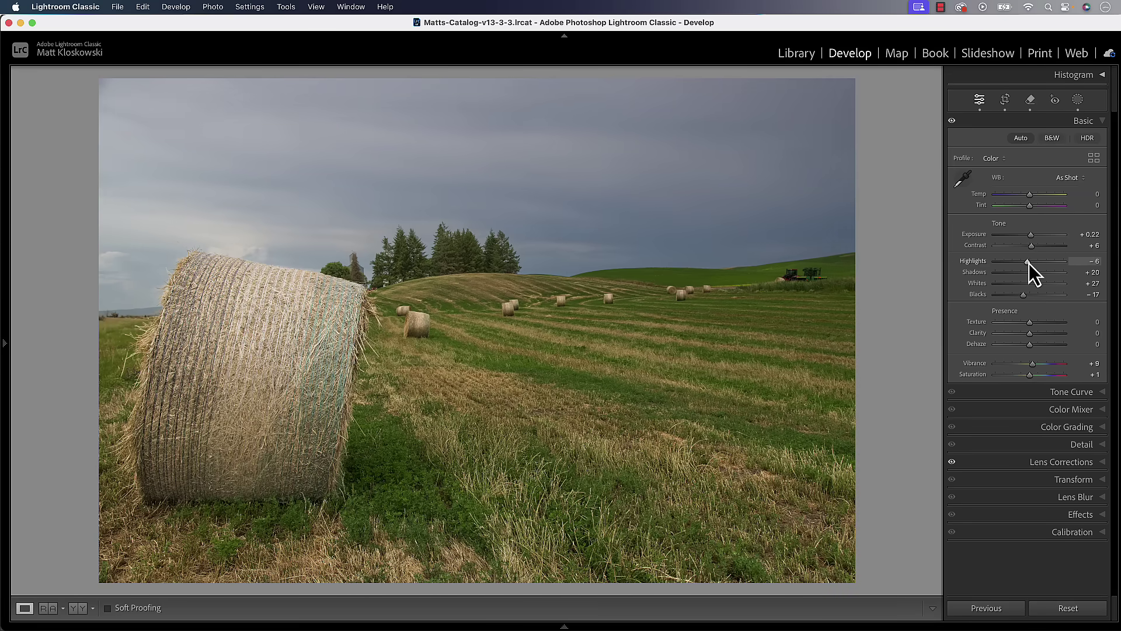
drag(1032, 236, 1032, 236)
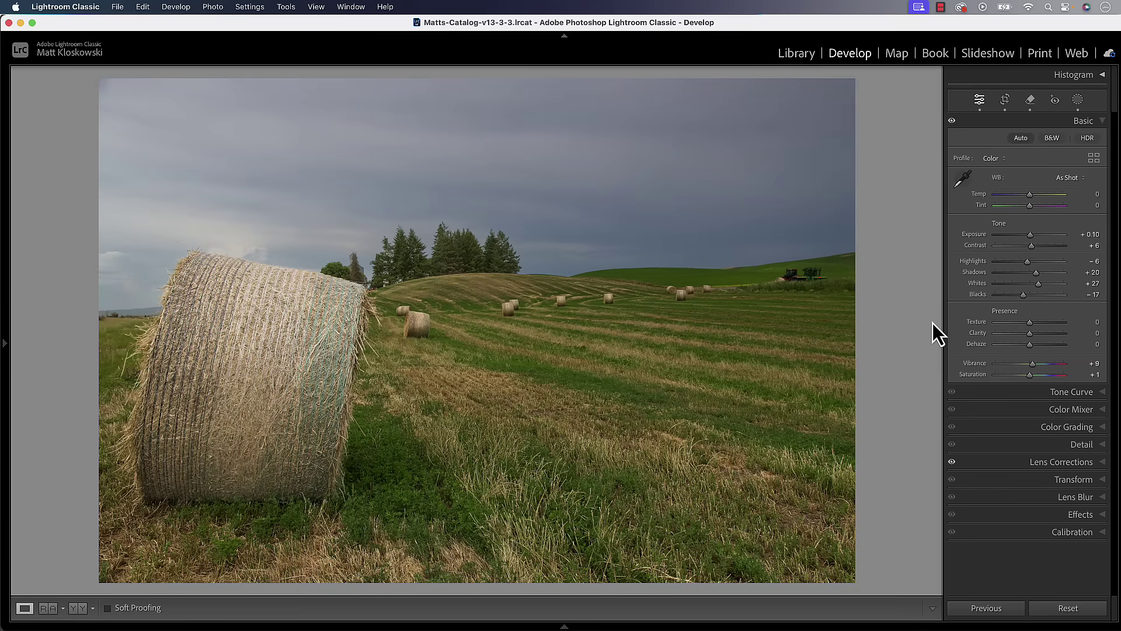
key(backslash)
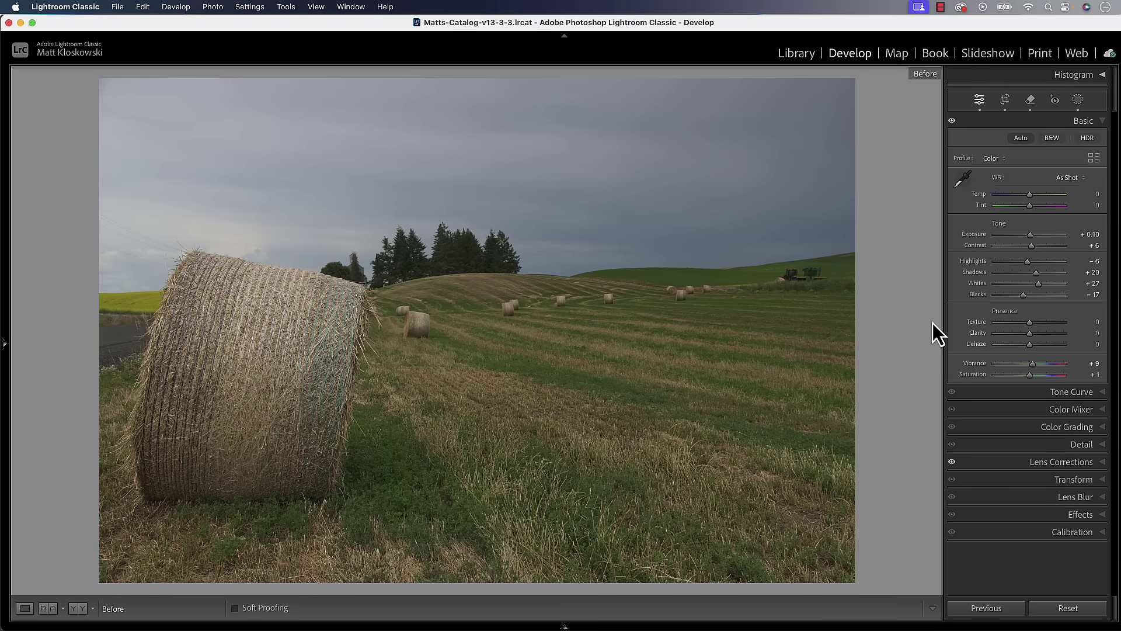
key(backslash)
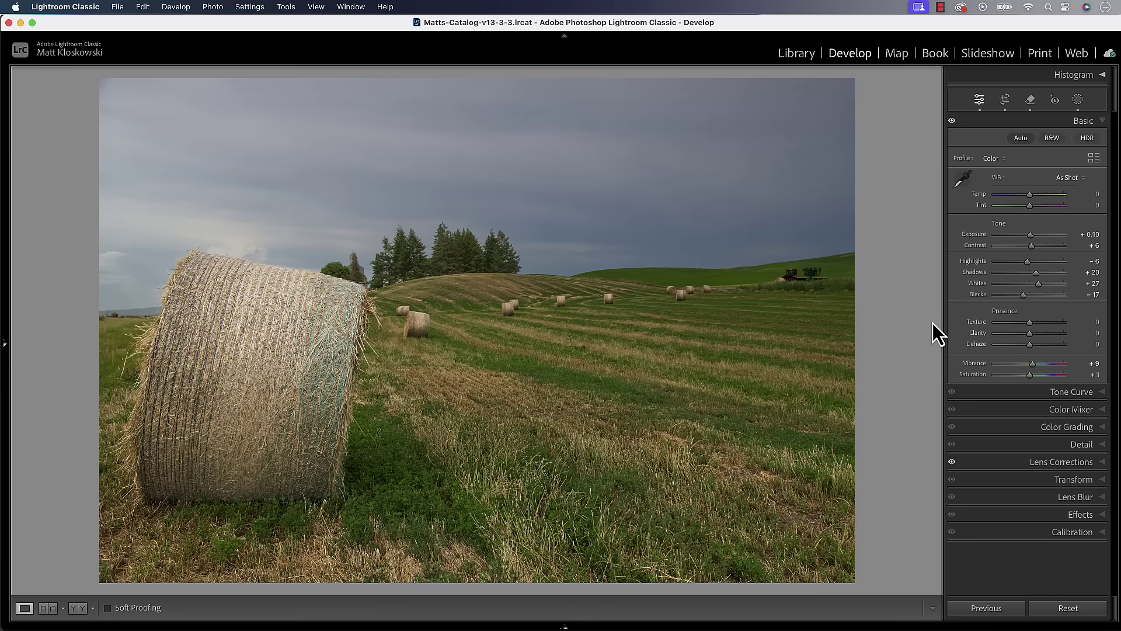
key(backslash)
key(backslash)
Bring back the Masks panel and lower global Exposure from +0.10 to -0.05.
click(1077, 101)
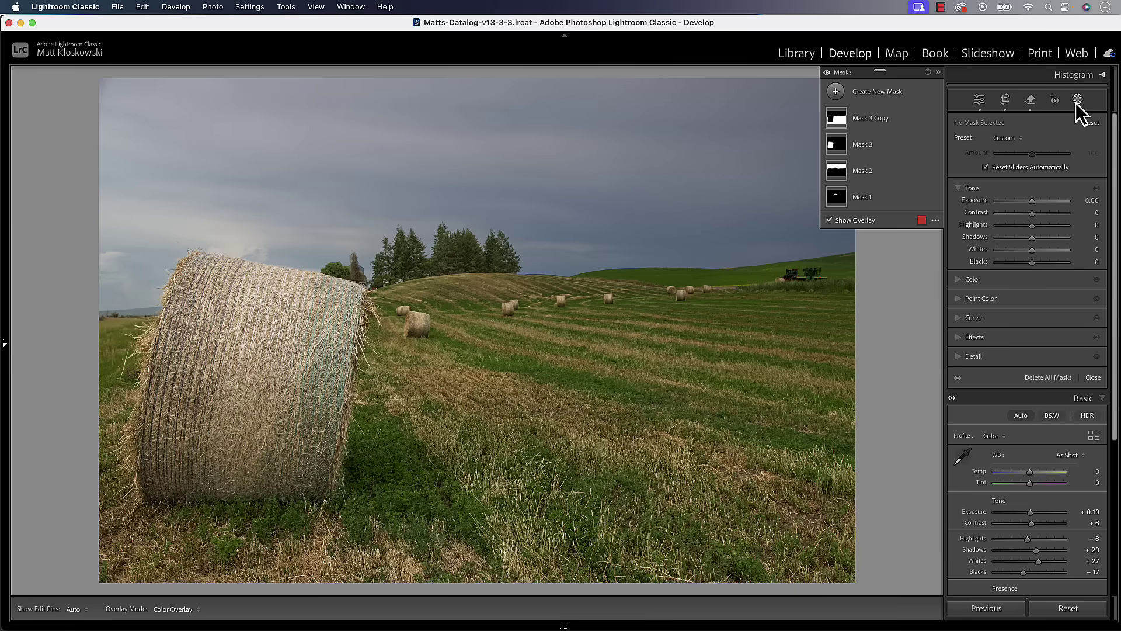
mouse_move(573, 318)
drag(1030, 514, 1029, 514)
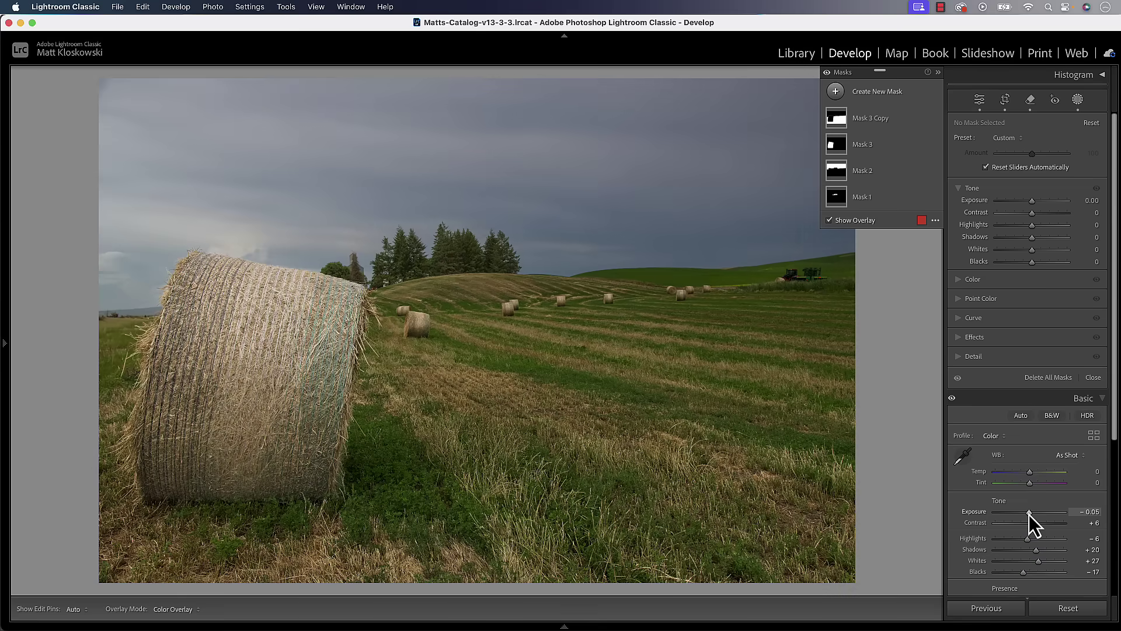
Draw a thin radial gradient mask rotated along the middle field rows.
click(875, 93)
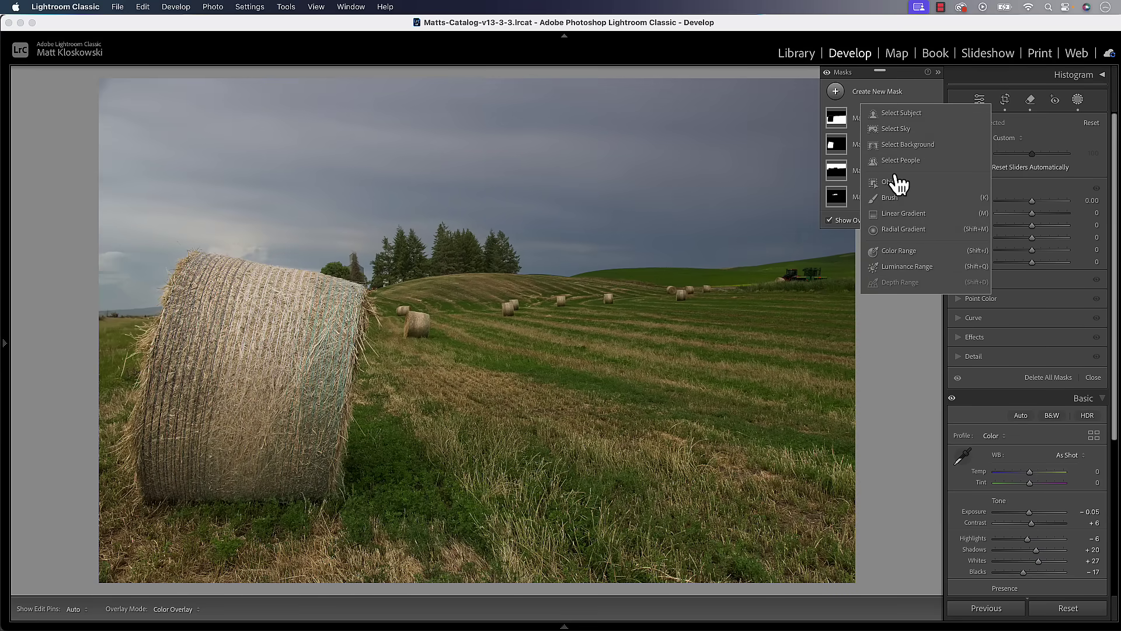
click(891, 230)
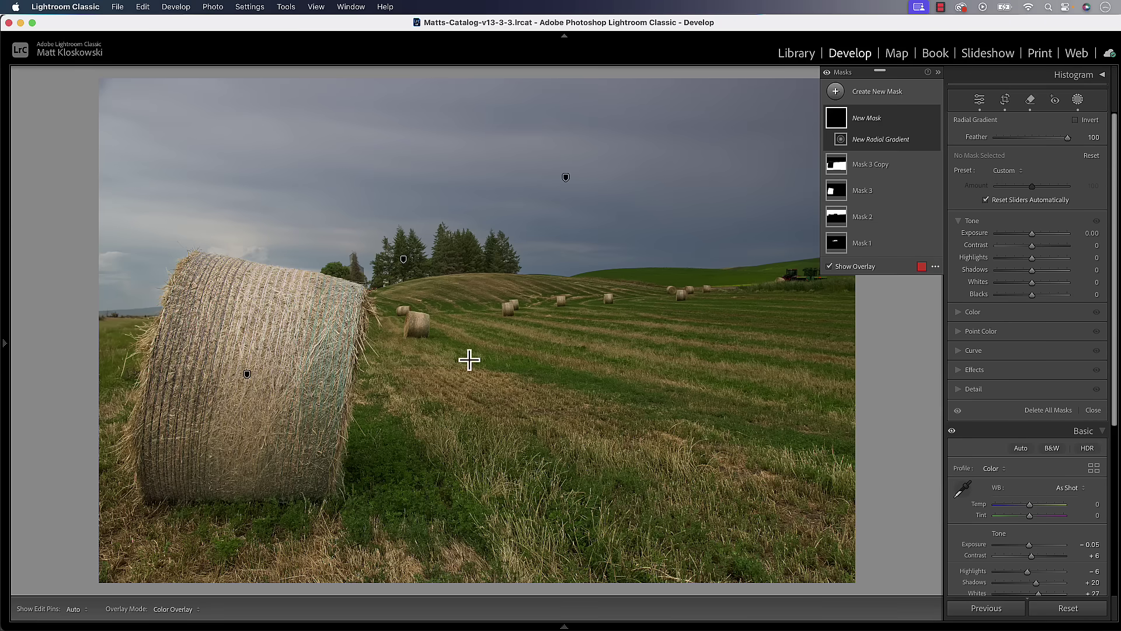
mouse_move(470, 359)
mouse_down()
mouse_move(591, 388)
mouse_move(738, 384)
mouse_move(706, 384)
mouse_move(709, 349)
mouse_move(711, 458)
mouse_move(716, 430)
mouse_move(674, 416)
mouse_up()
drag(470, 360, 661, 360)
drag(744, 350, 730, 345)
drag(658, 372, 730, 344)
Give the gradient Exposure 0.23, Temp 16 and Whites 35, then refine its angle and position.
drag(1033, 234, 1040, 255)
click(988, 312)
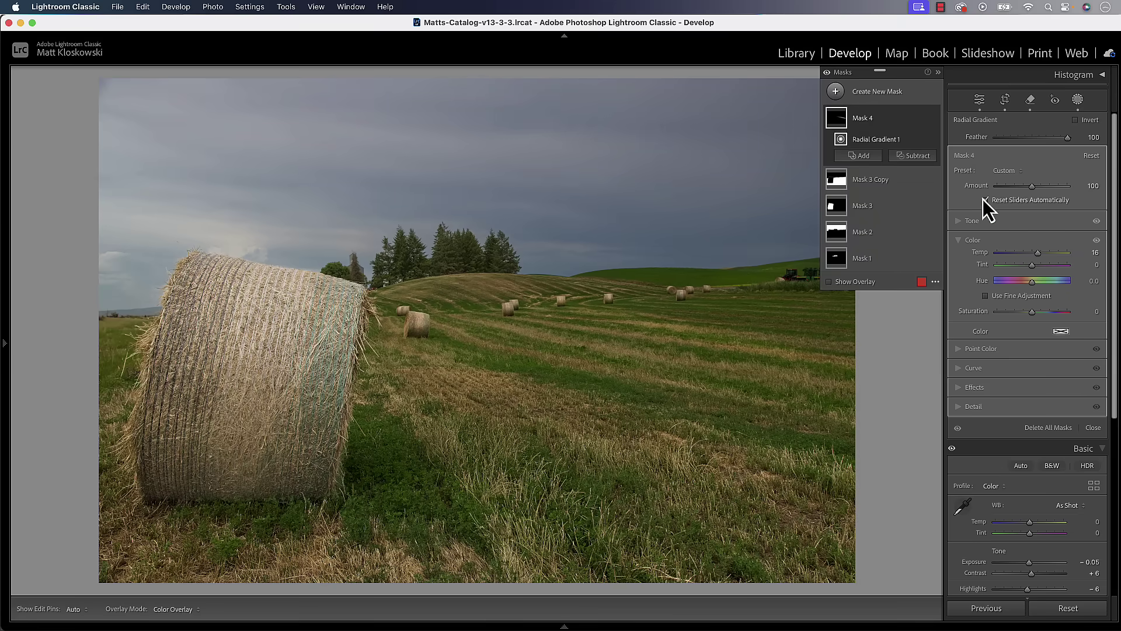
click(972, 221)
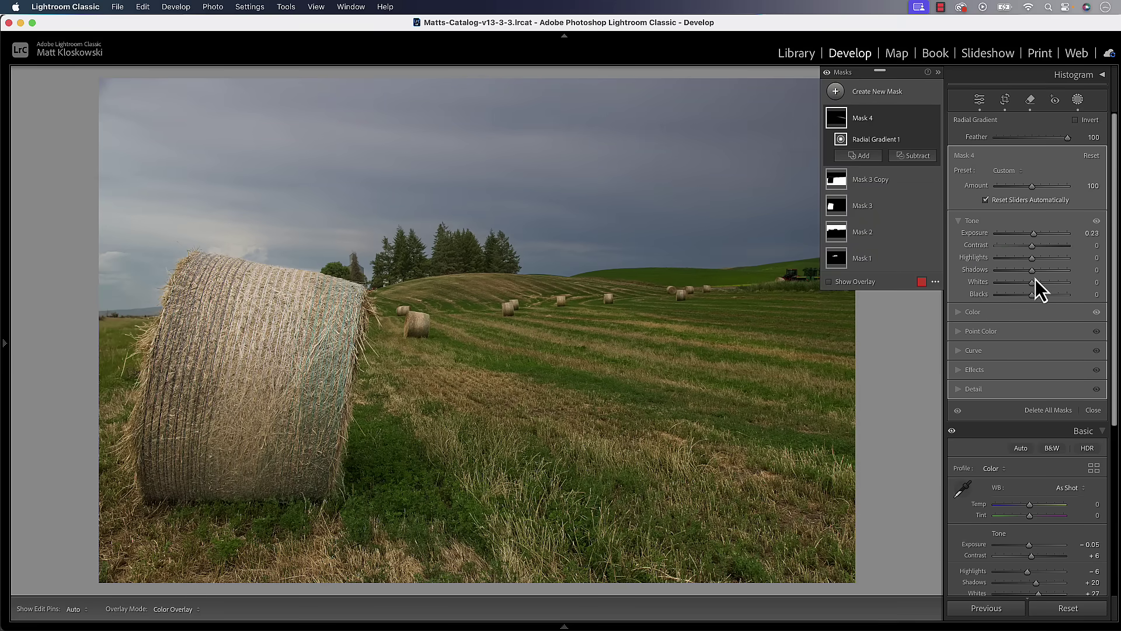
mouse_move(1037, 281)
mouse_down()
mouse_move(1066, 283)
mouse_move(1036, 282)
mouse_up()
mouse_move(791, 345)
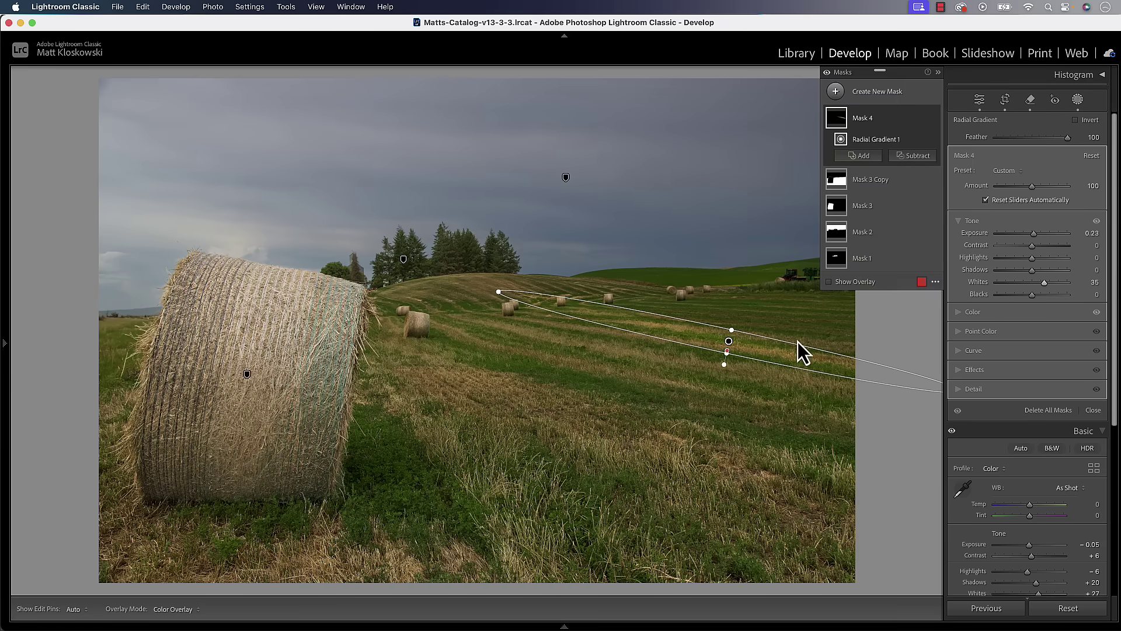
drag(793, 332, 790, 331)
drag(727, 353, 762, 320)
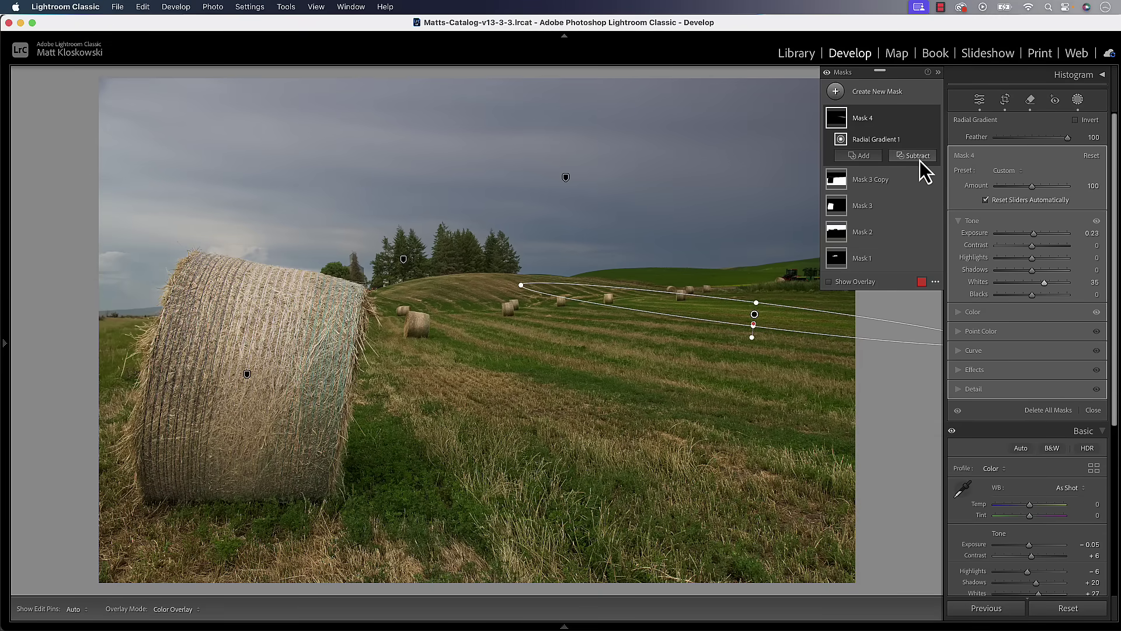
Duplicate Mask 4 twice, moving each copy down-left onto lower field rows.
click(922, 120)
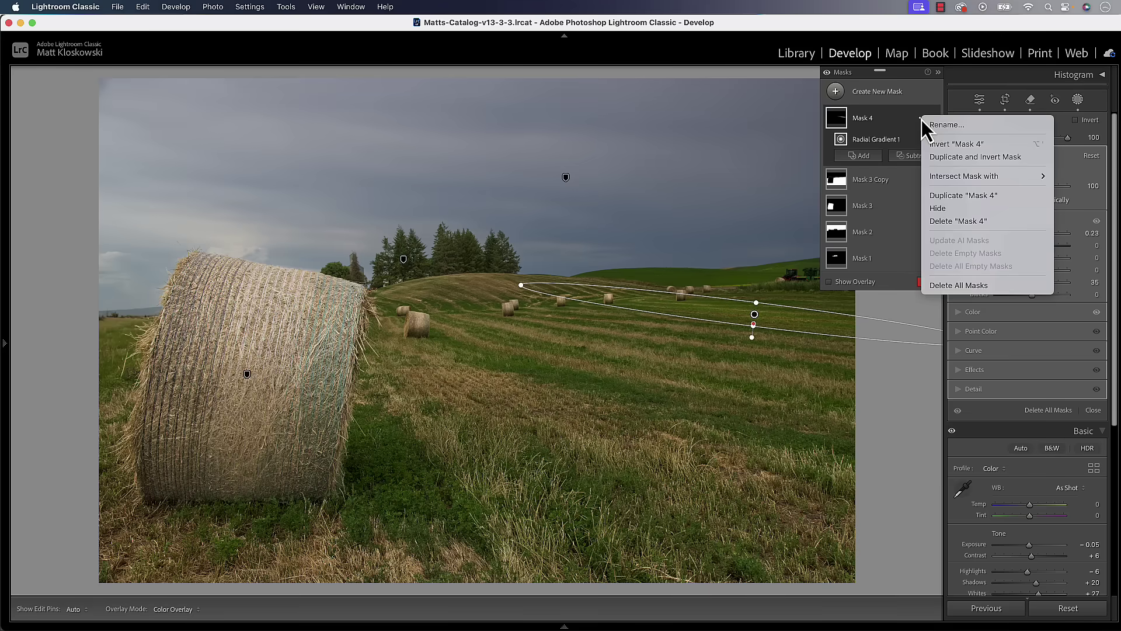
click(945, 196)
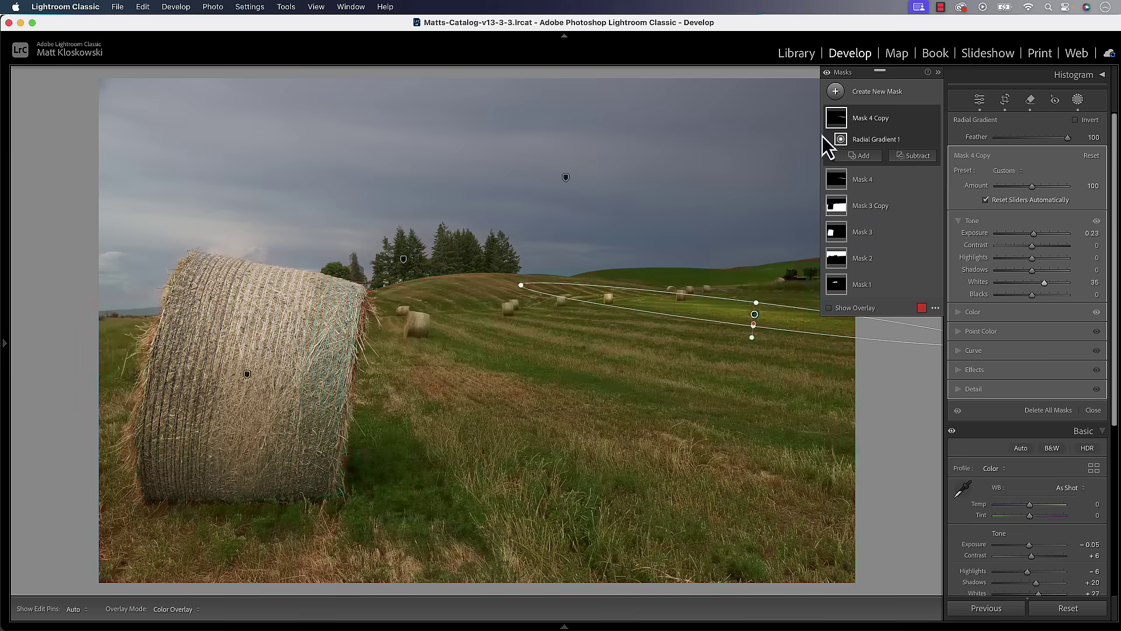
drag(754, 316, 683, 348)
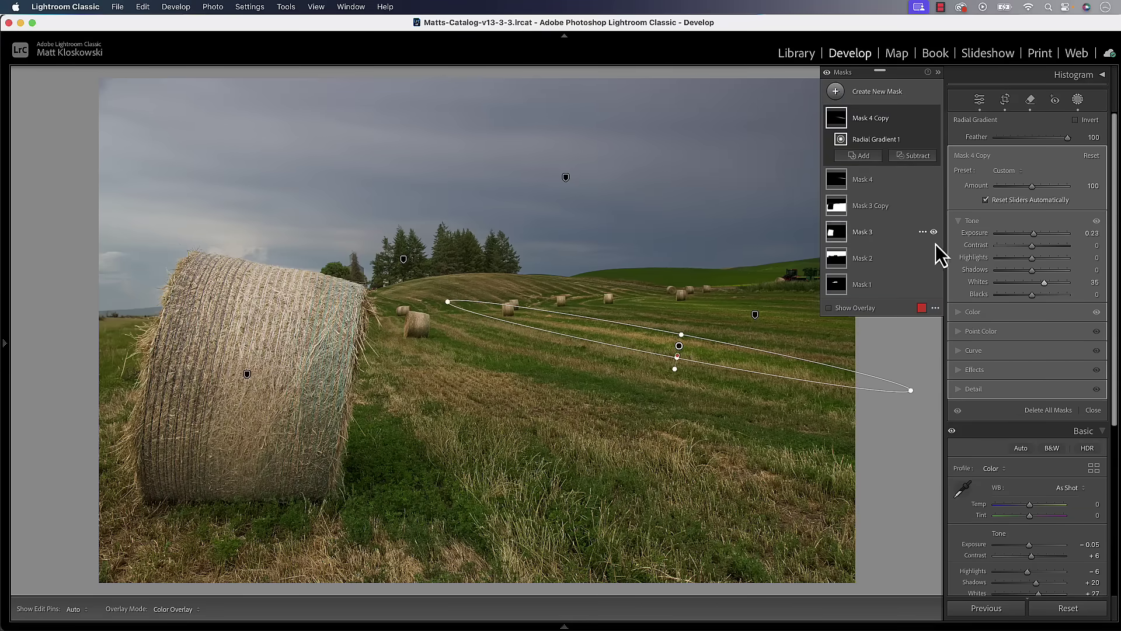
click(923, 117)
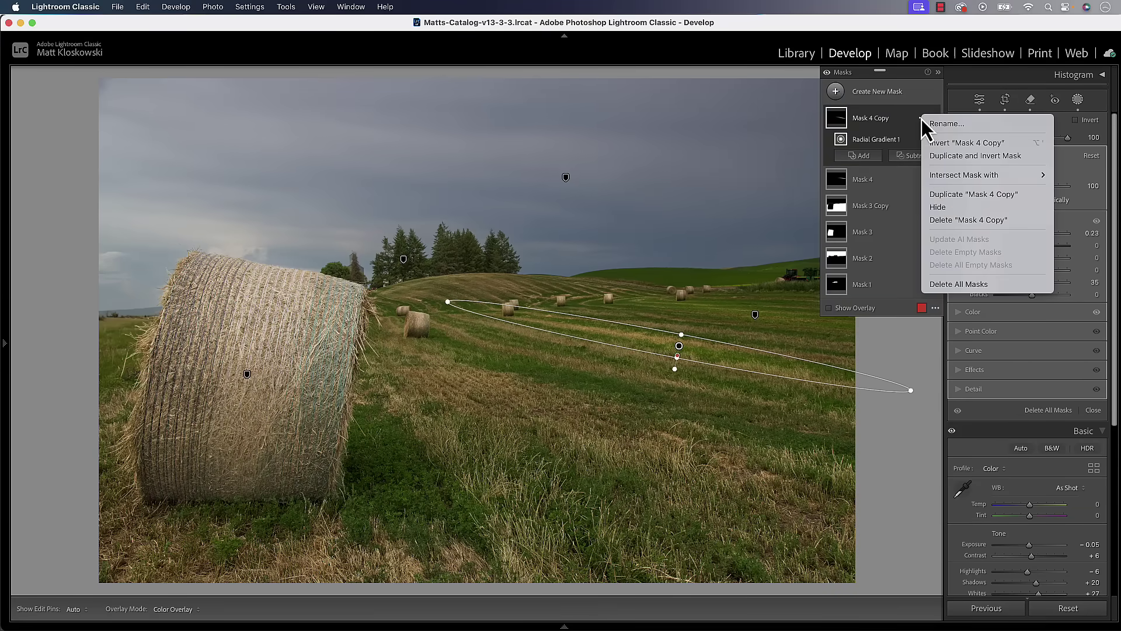
click(935, 196)
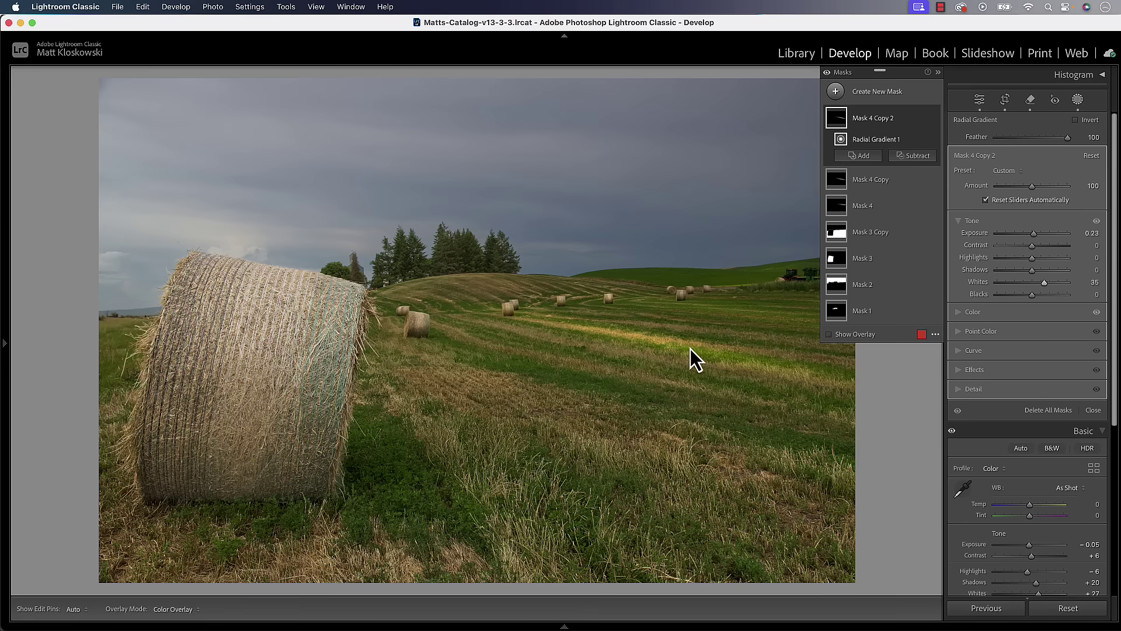
click(860, 118)
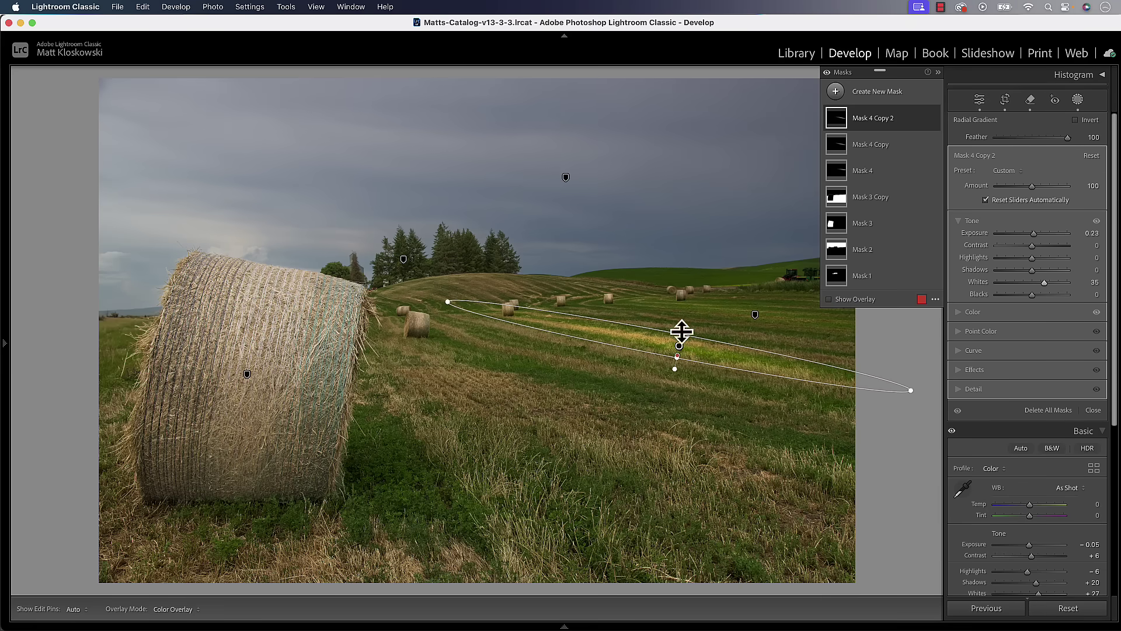
drag(680, 349, 639, 388)
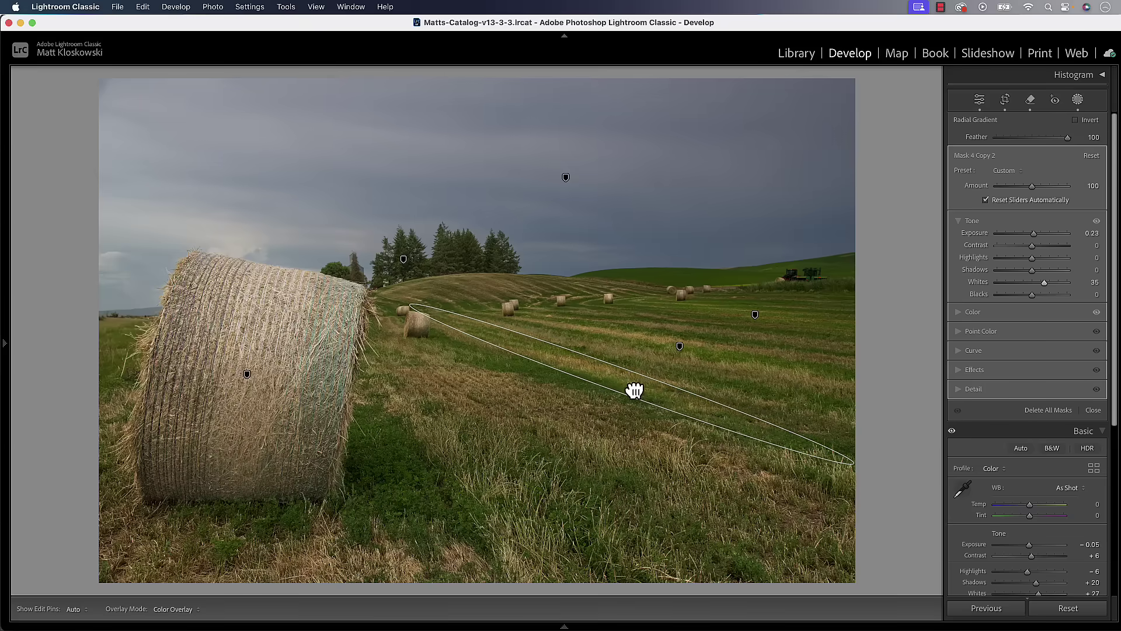
click(635, 391)
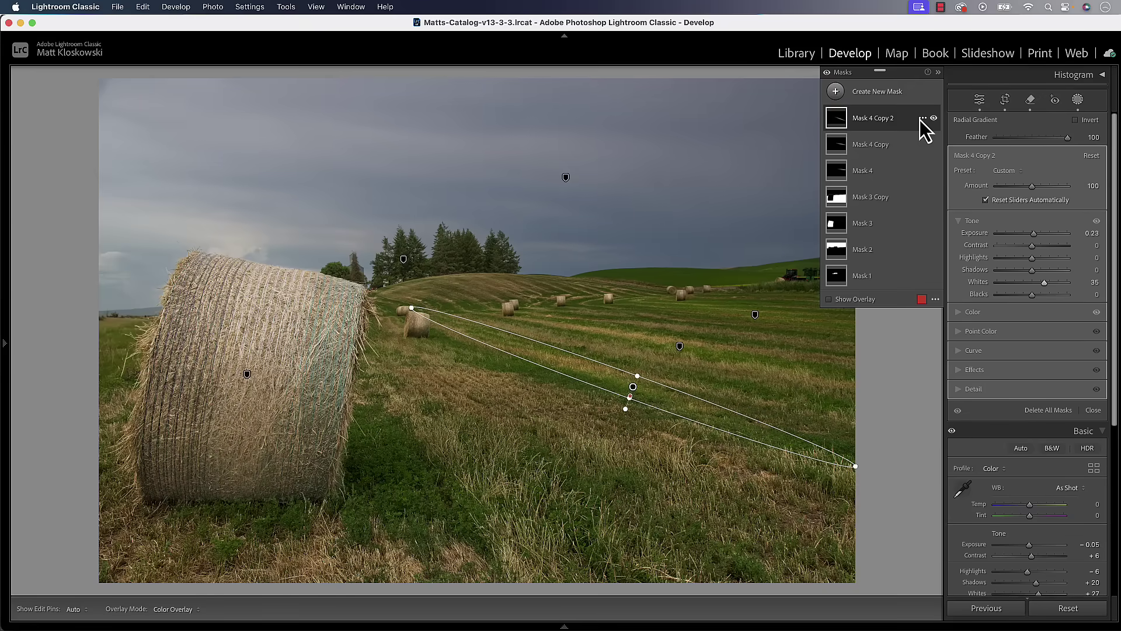
Duplicate Mask 4 Copy 2 and angle the new gradient steeply along a lower grass stripe.
click(921, 118)
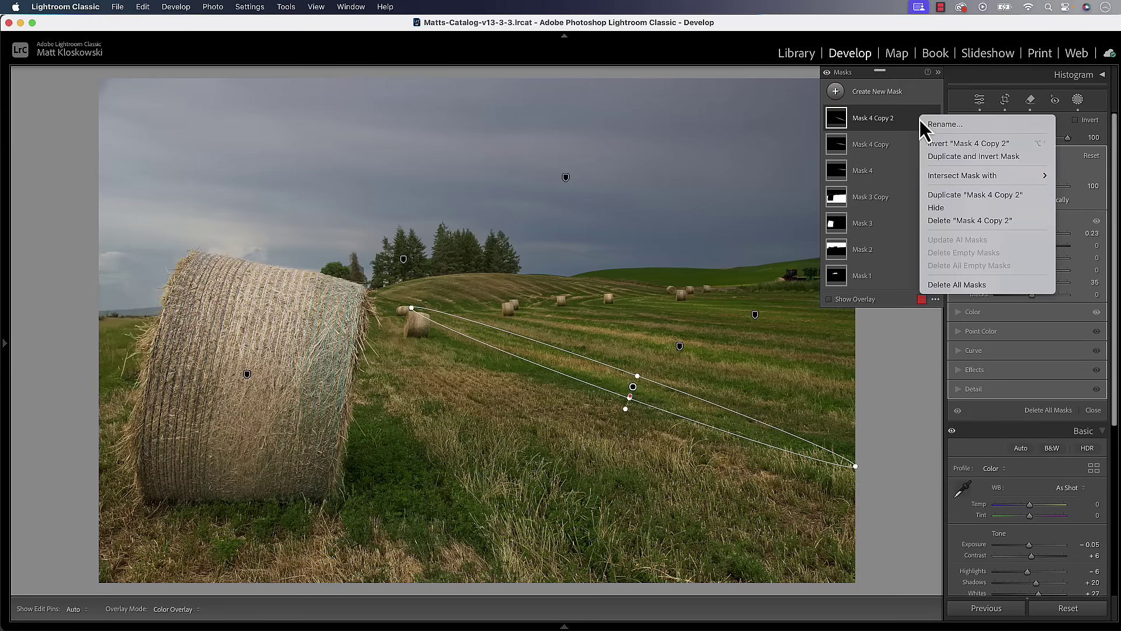
click(944, 197)
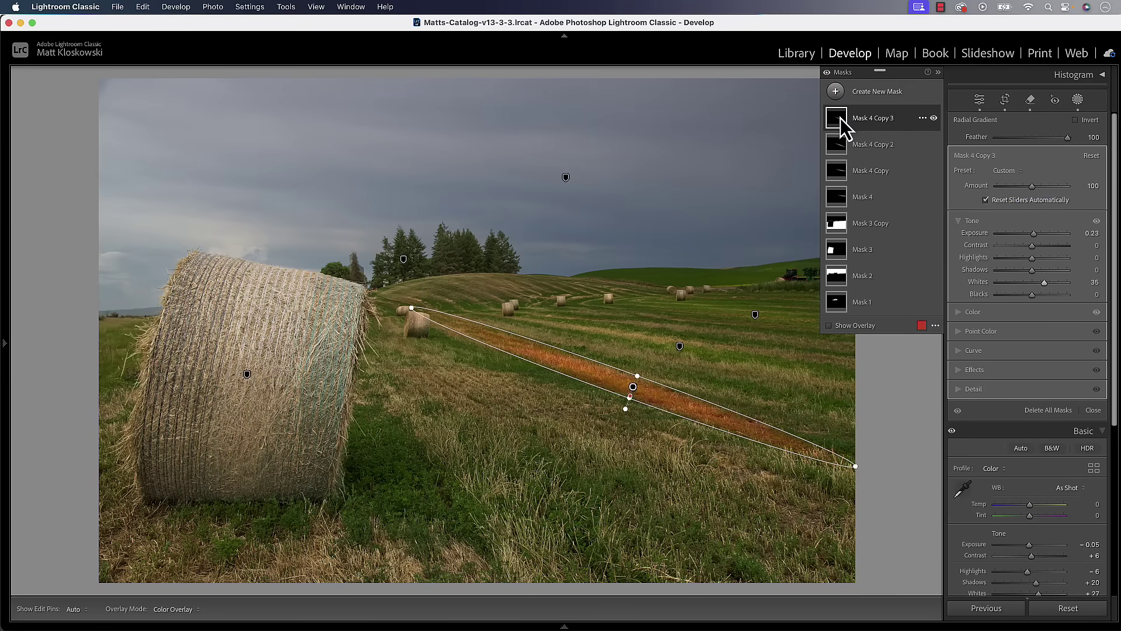
drag(637, 390, 598, 438)
key(shift+w)
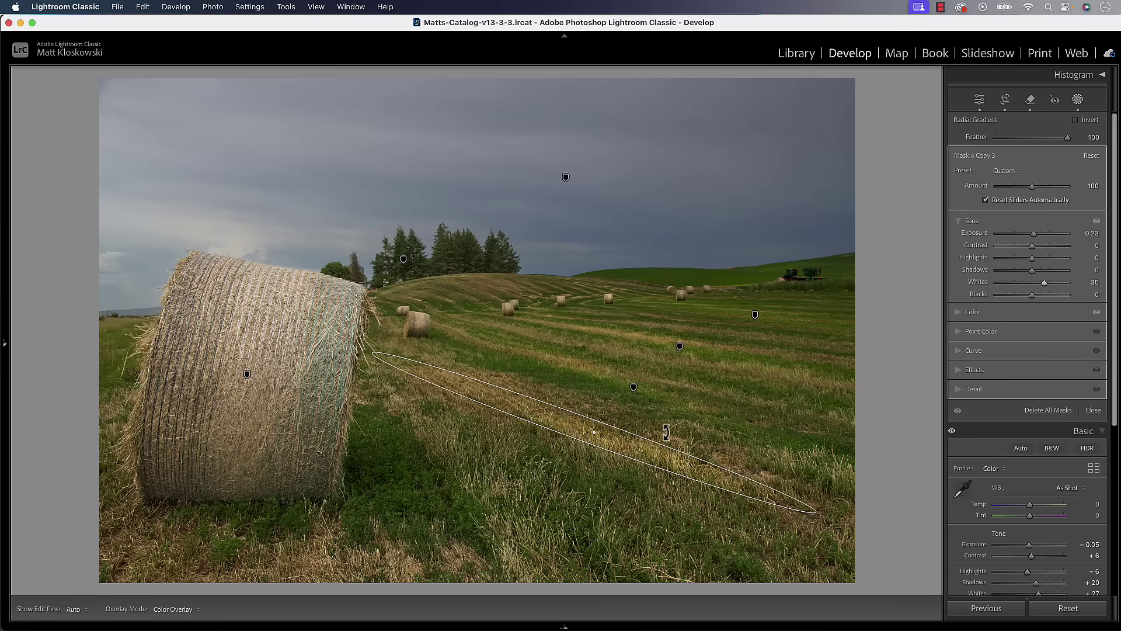
drag(666, 433, 674, 445)
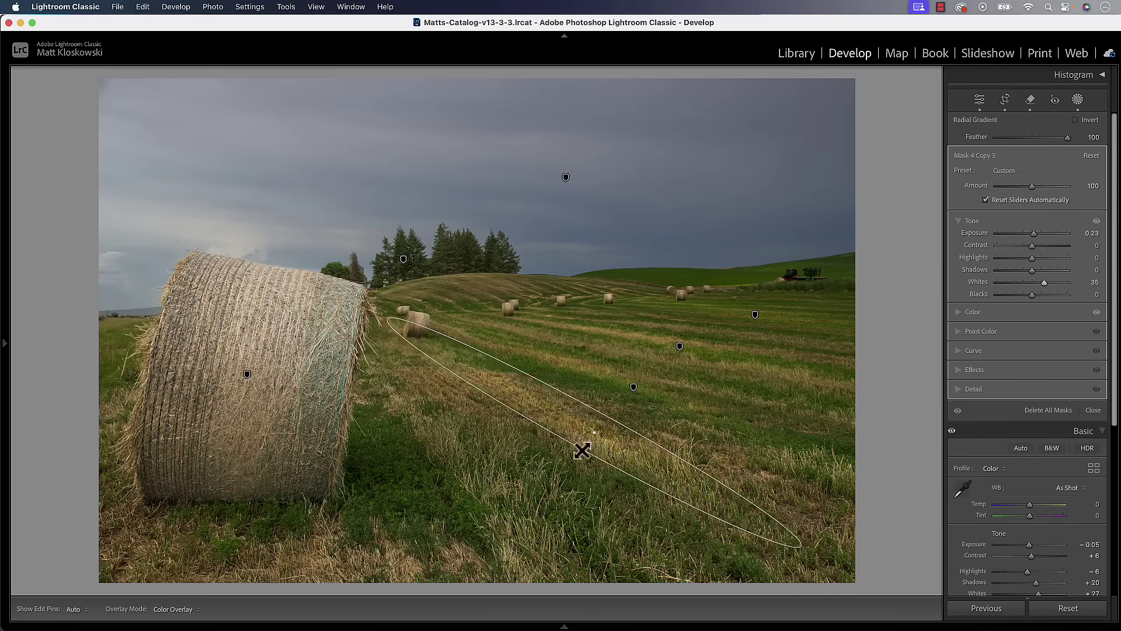
mouse_move(591, 448)
mouse_down()
mouse_move(590, 435)
mouse_move(570, 429)
mouse_move(561, 457)
mouse_move(576, 438)
mouse_move(604, 443)
mouse_up()
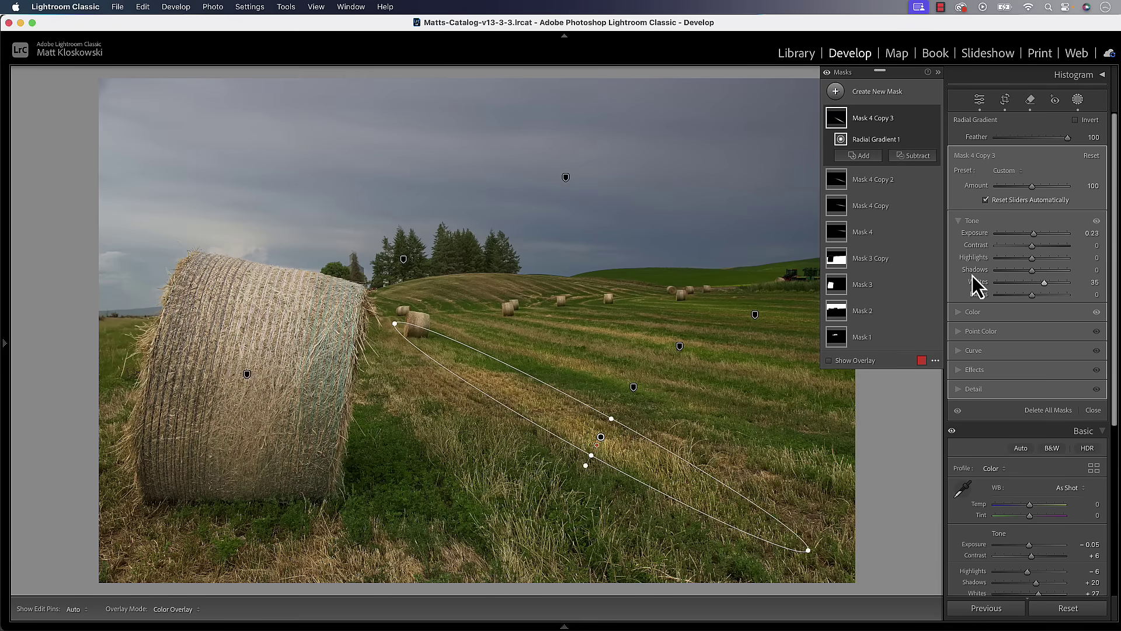
Lower the new streak mask's Whites to 17 and toggle all masks off and on to compare.
drag(1045, 281, 1036, 285)
mouse_move(843, 265)
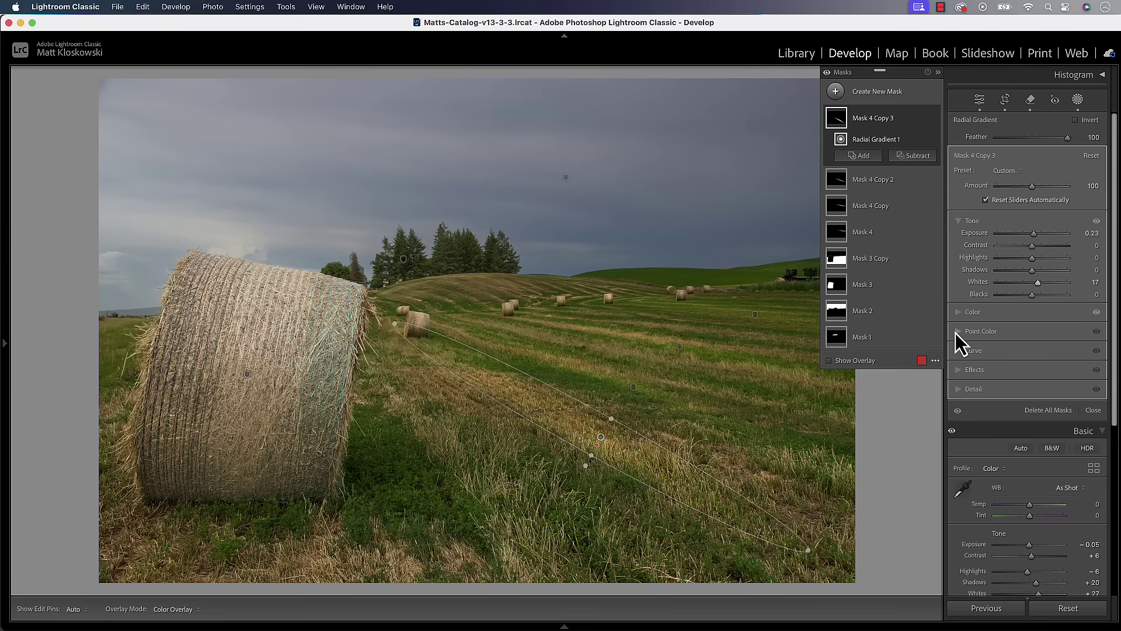
click(828, 72)
click(828, 72)
click(827, 72)
click(827, 73)
Close masking and add a post-crop vignette with Amount -10.
click(1093, 410)
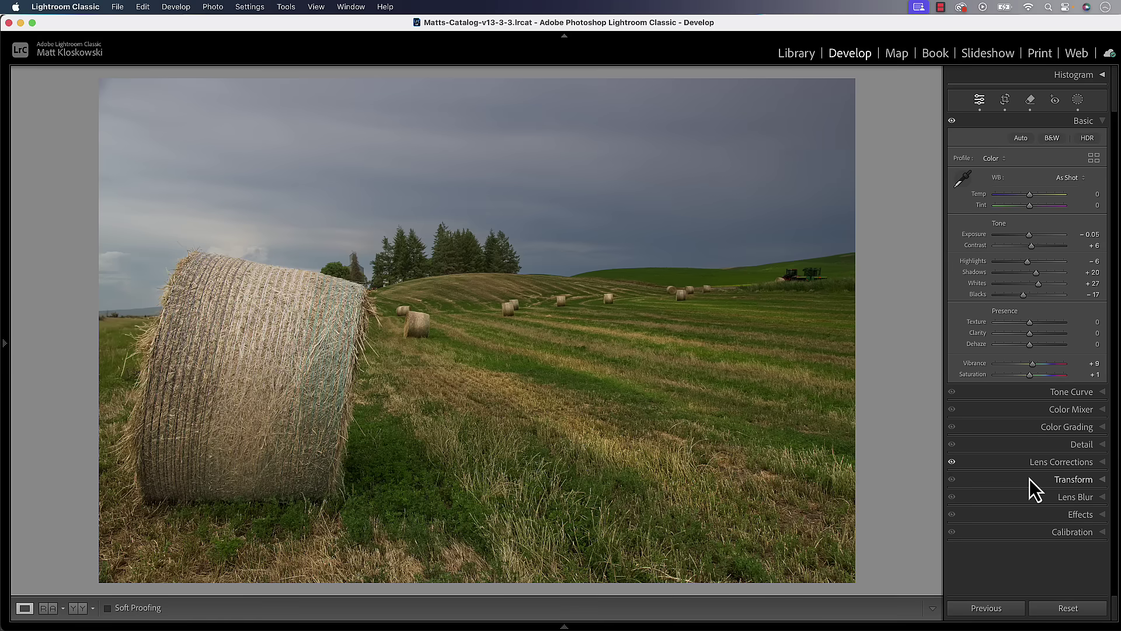
click(1073, 514)
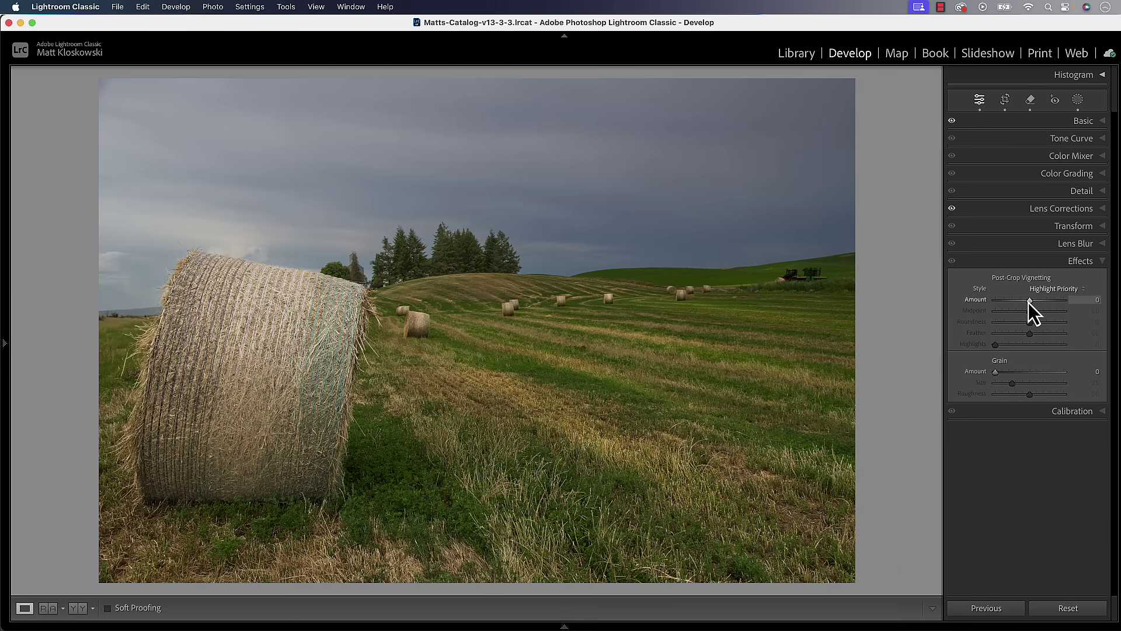
drag(1029, 303, 1026, 302)
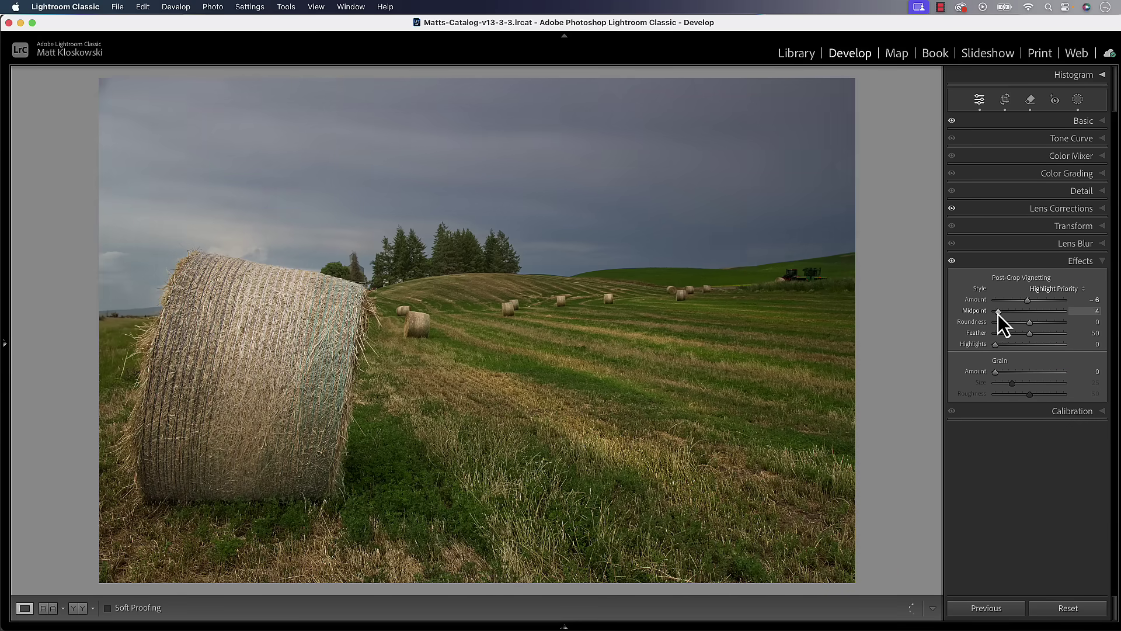
drag(1026, 301, 1025, 301)
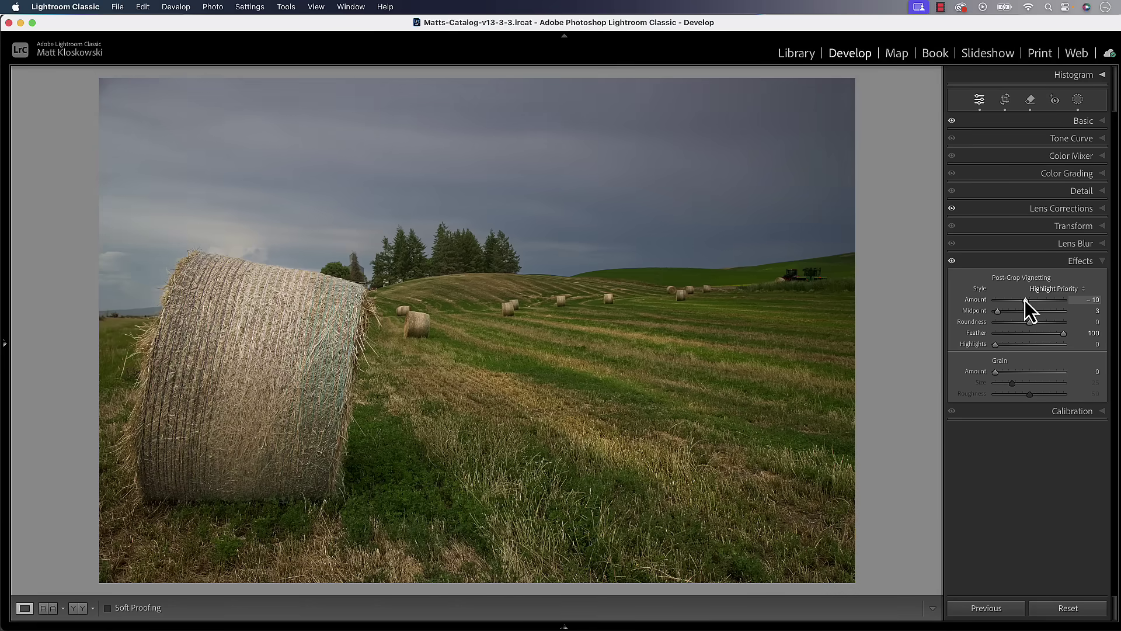
Recrop slightly by lowering the top edge and widening toward the top-right, then commit.
key(r)
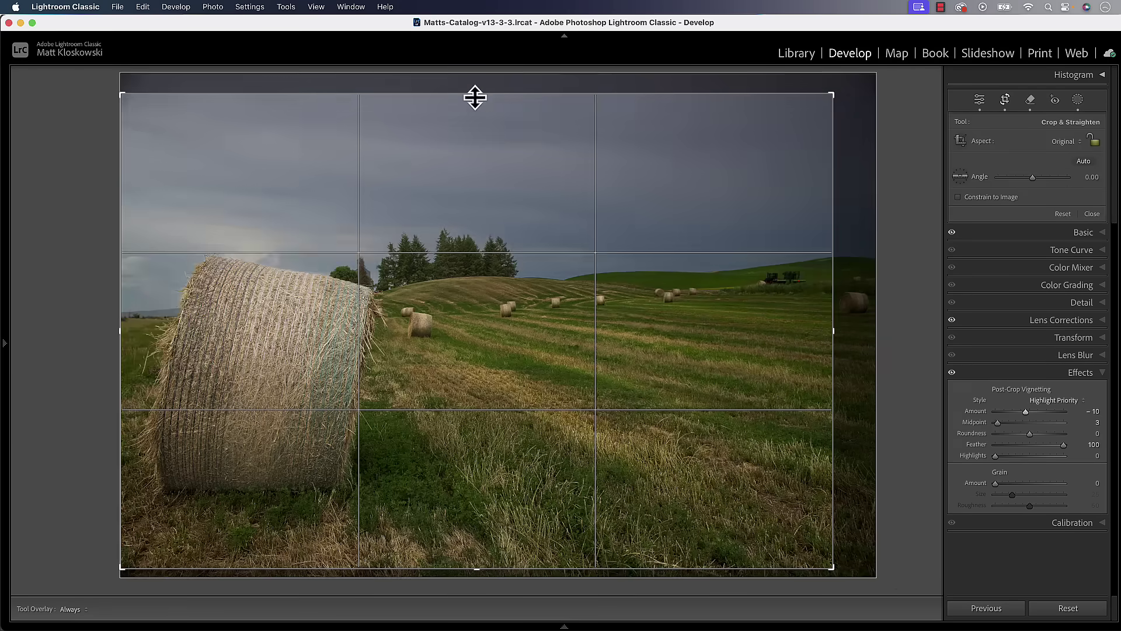
drag(476, 95, 475, 104)
drag(511, 190, 528, 191)
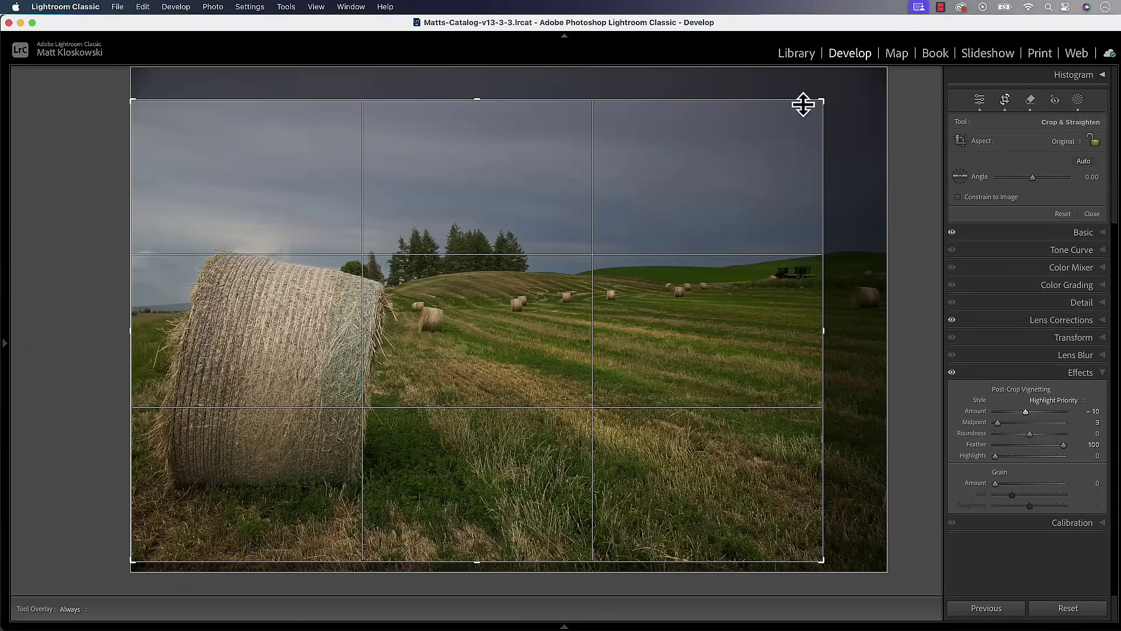
drag(823, 103, 851, 82)
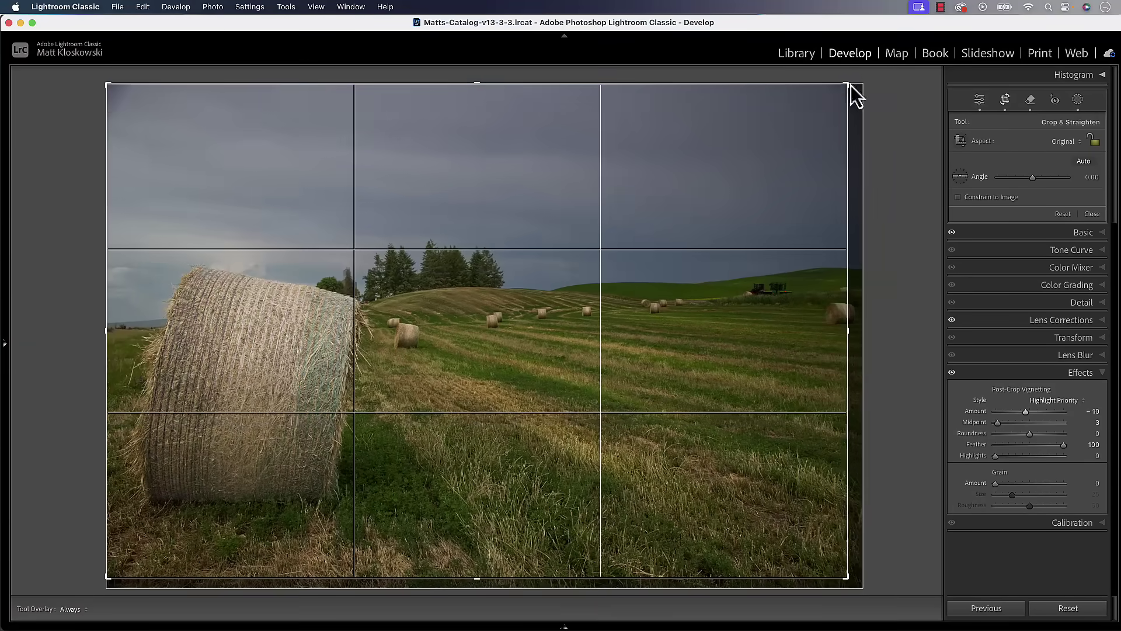
key(Return)
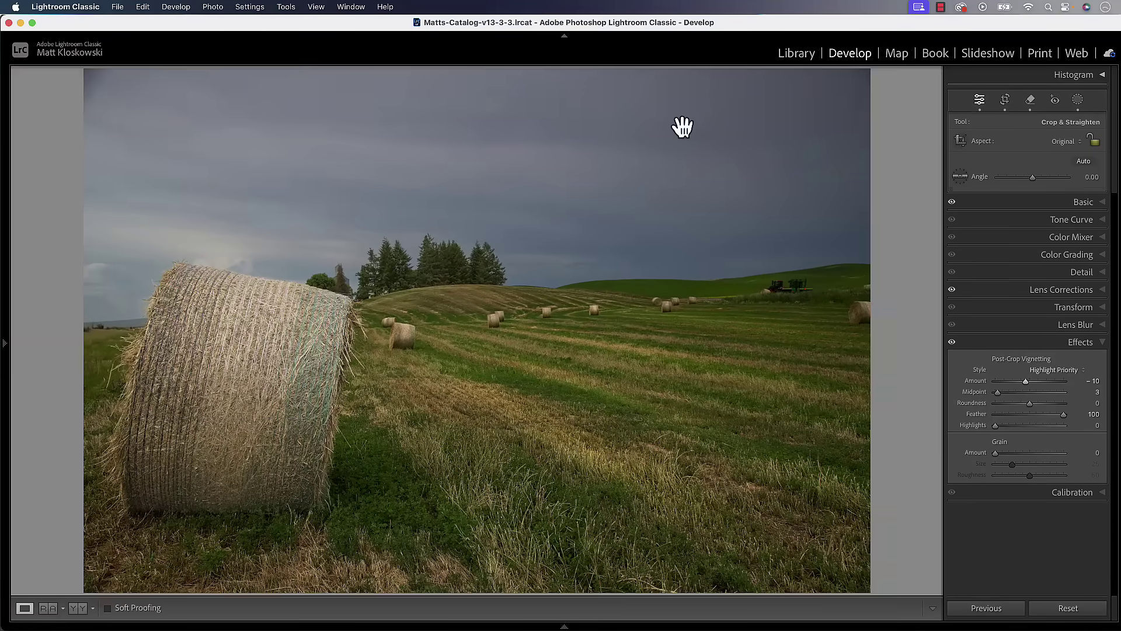
Erase a spot in the sky's top-left corner with Generative AI Remove, then close the tool.
click(1031, 100)
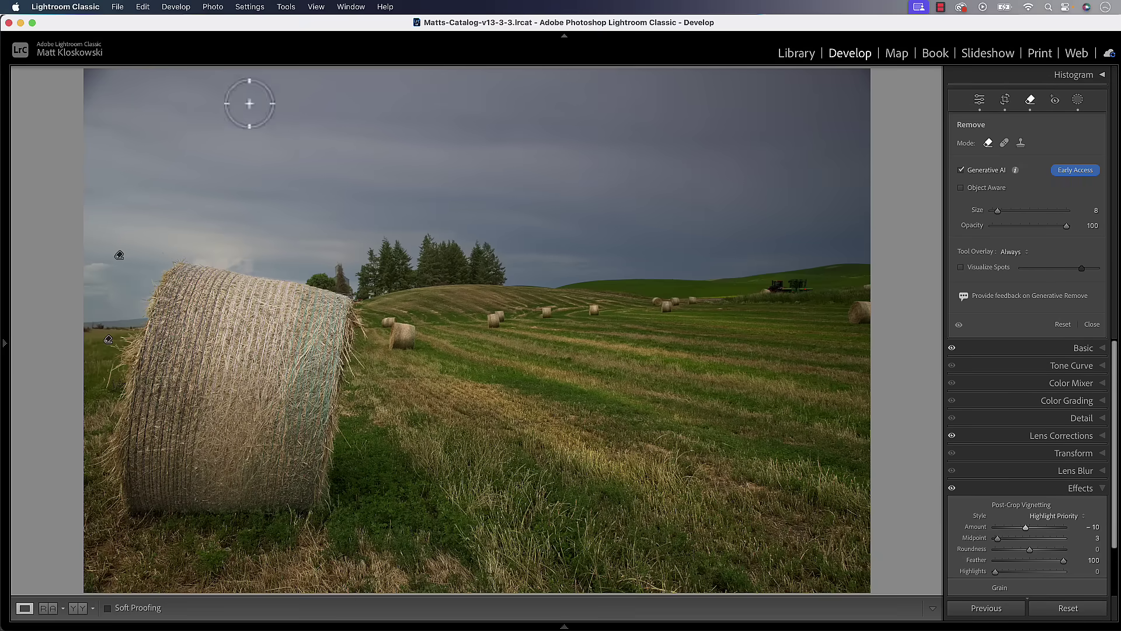
mouse_move(115, 82)
mouse_down()
mouse_move(75, 89)
mouse_move(95, 67)
mouse_move(114, 83)
mouse_move(98, 79)
mouse_move(88, 95)
mouse_move(100, 123)
mouse_move(122, 78)
mouse_move(87, 88)
mouse_move(82, 120)
mouse_up()
click(1084, 209)
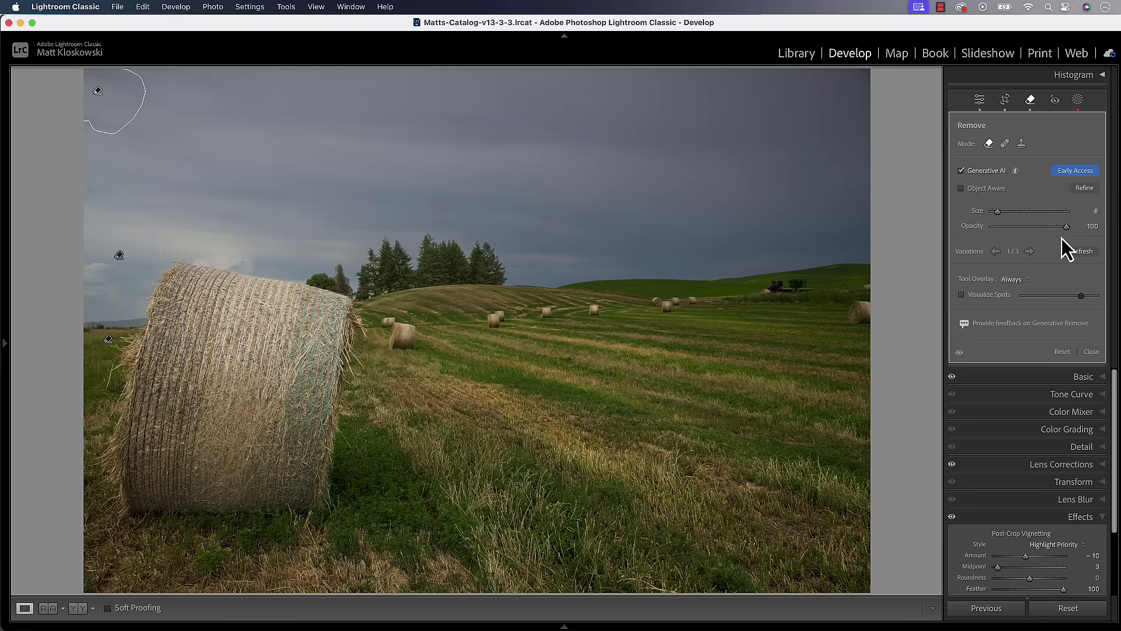
click(1092, 352)
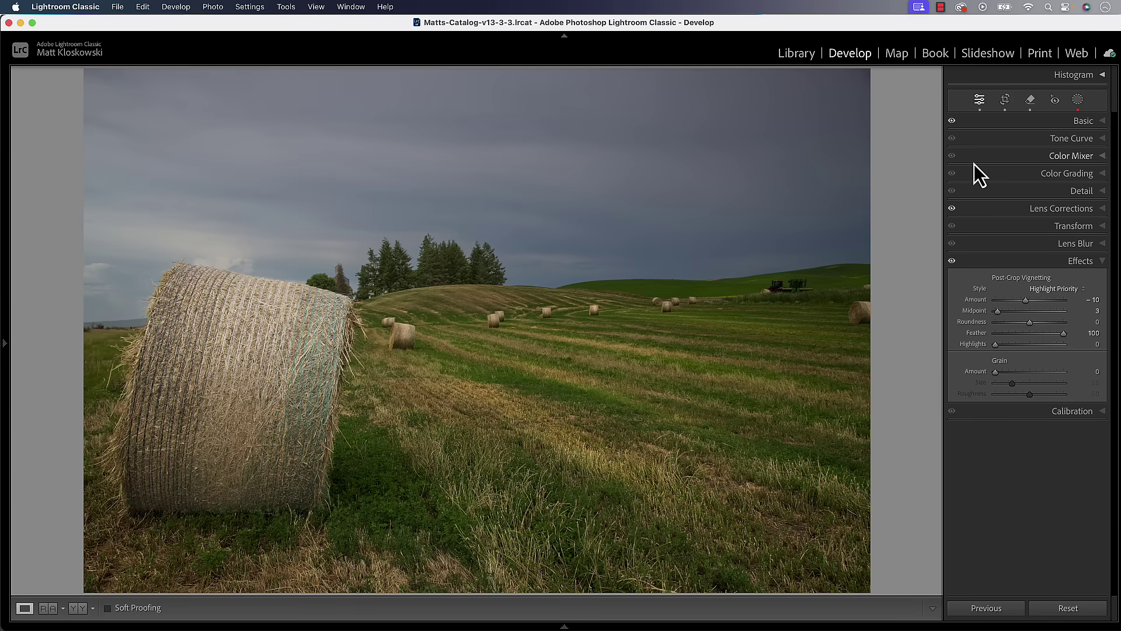
In Masking, select the treeline Mask 1 and drop its Exposure to 0.10.
click(1078, 100)
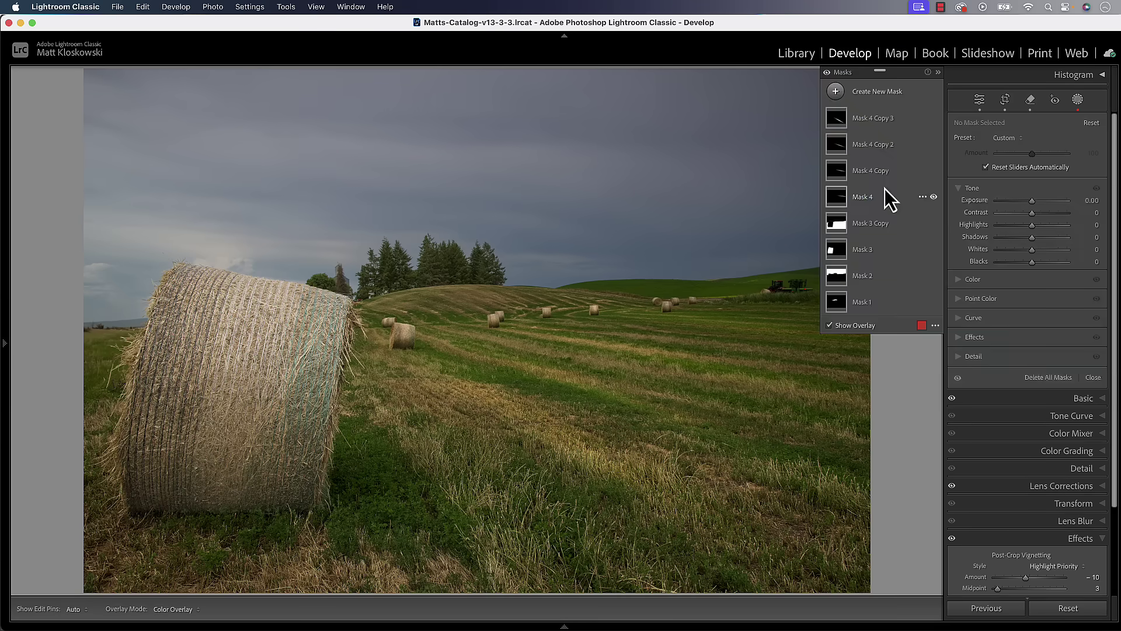
click(836, 298)
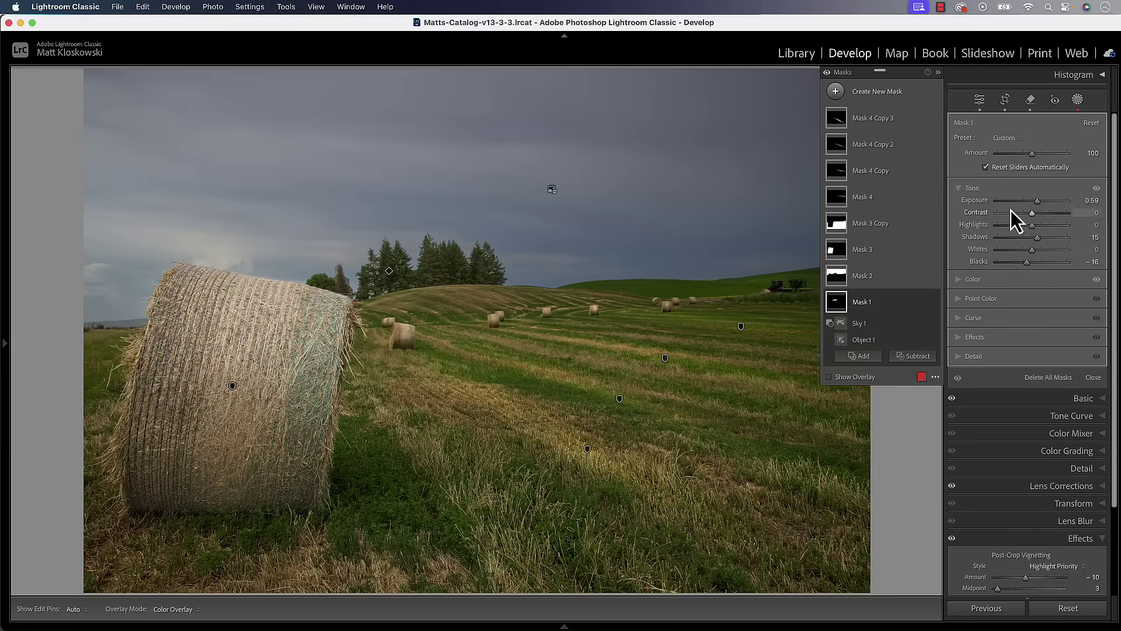
drag(1039, 203, 1033, 202)
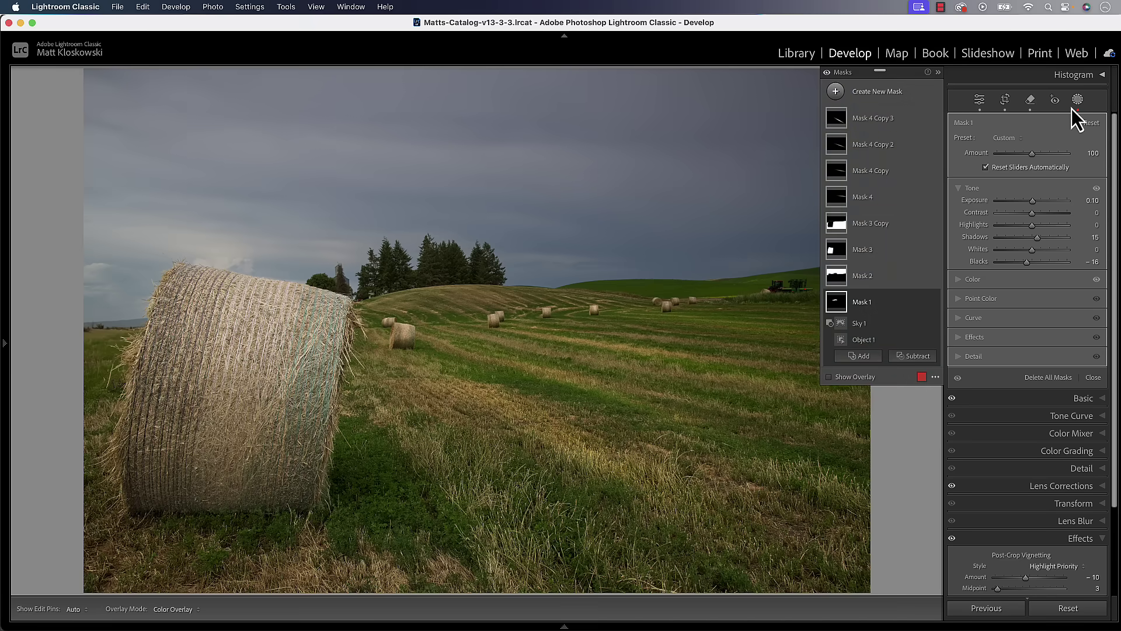
Exit masking and toggle the Before view with backslash several times, ending on the edit.
click(1093, 377)
key(backslash)
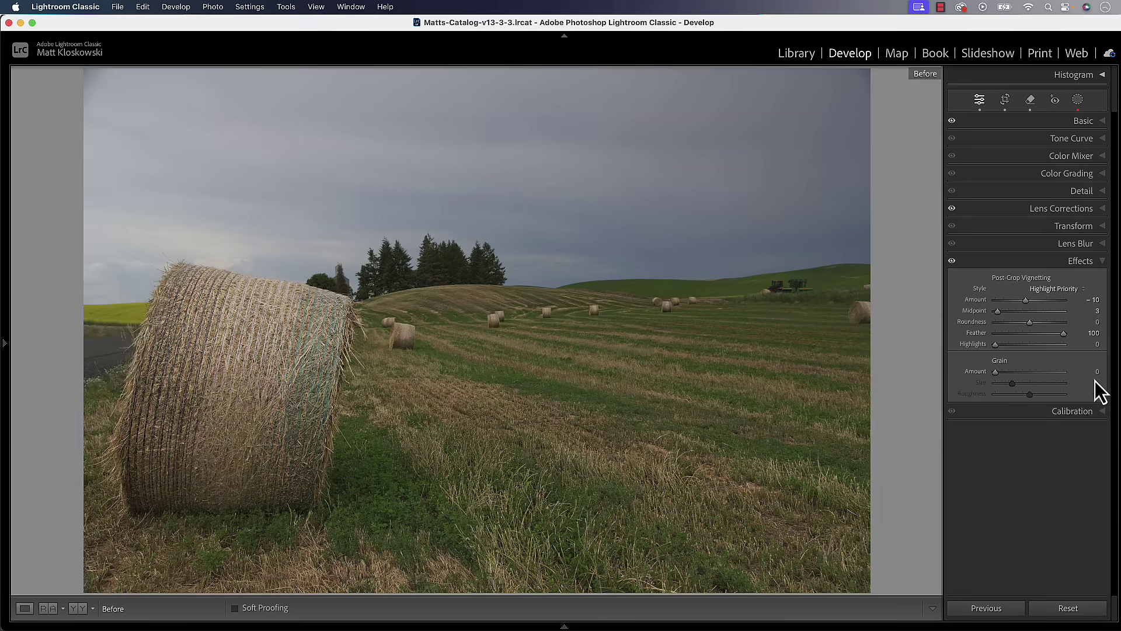
key(backslash)
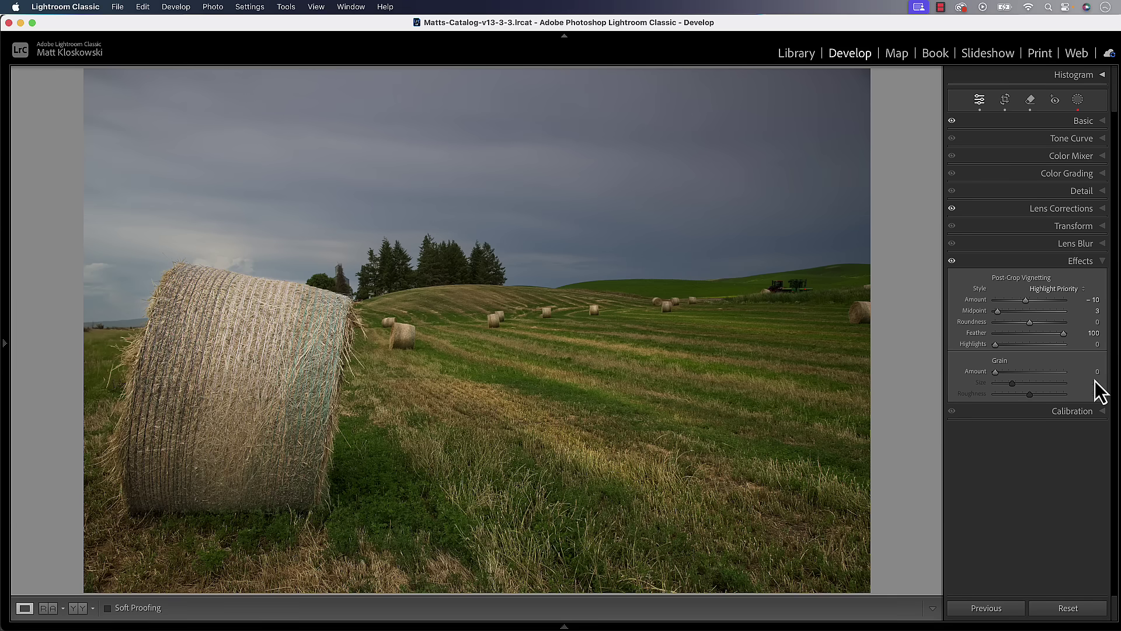
key(backslash)
key(backslash)
key(backslash)
key(backslash)
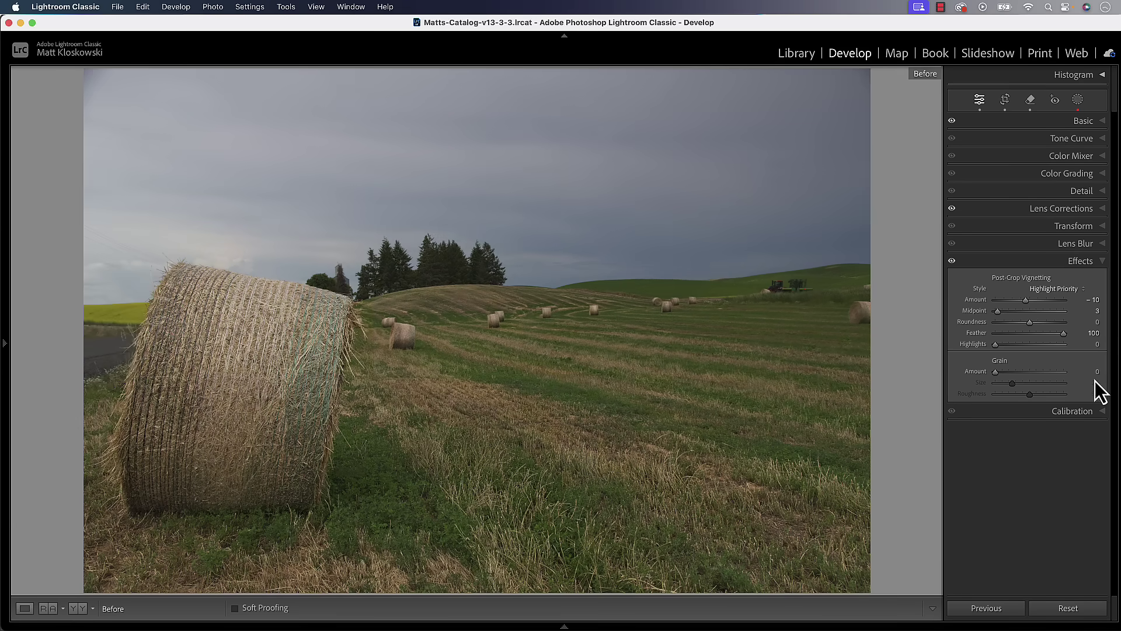
key(backslash)
key(backslash)
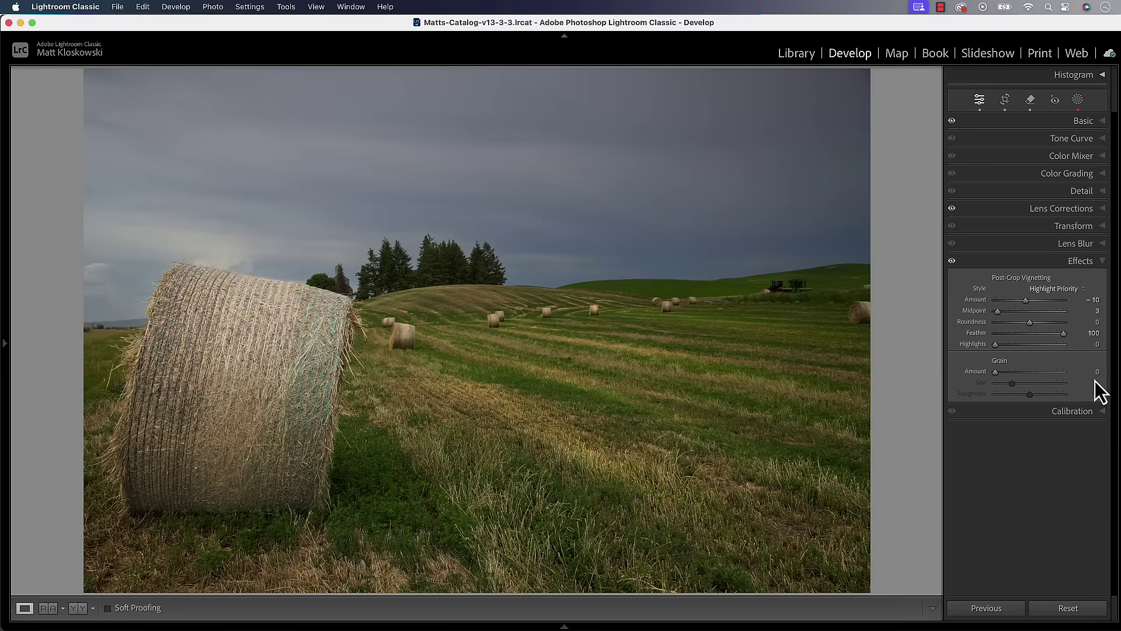
key(backslash)
key(backslash)
Send the photo via Photo > Edit In > Edit in Adobe Photoshop 2024 and switch to Photoshop.
click(216, 7)
mouse_move(225, 77)
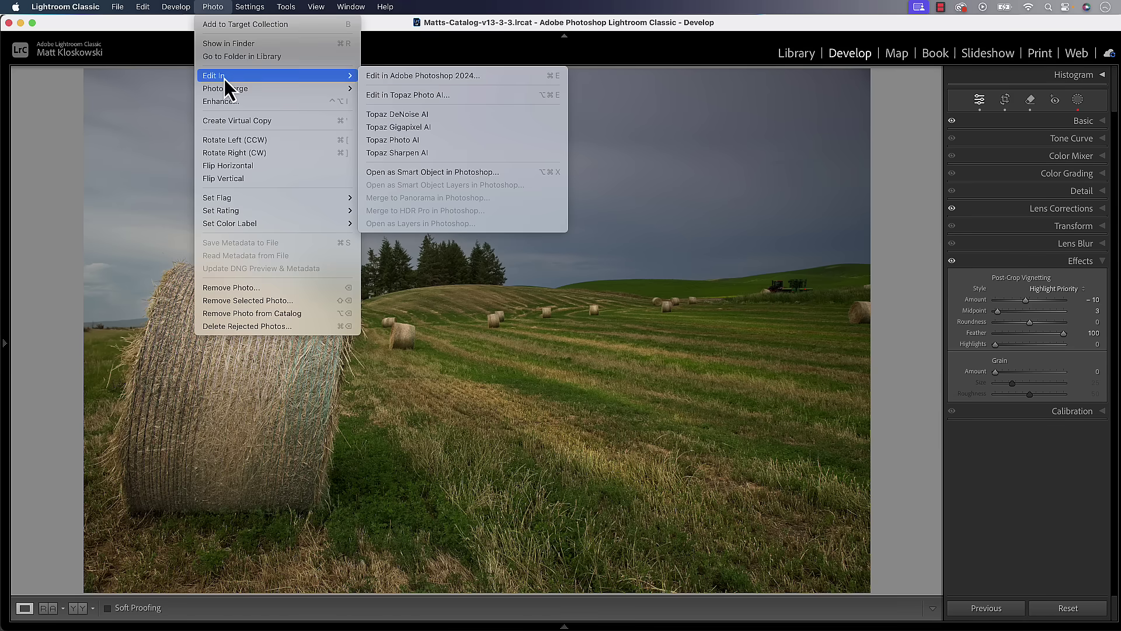
click(420, 76)
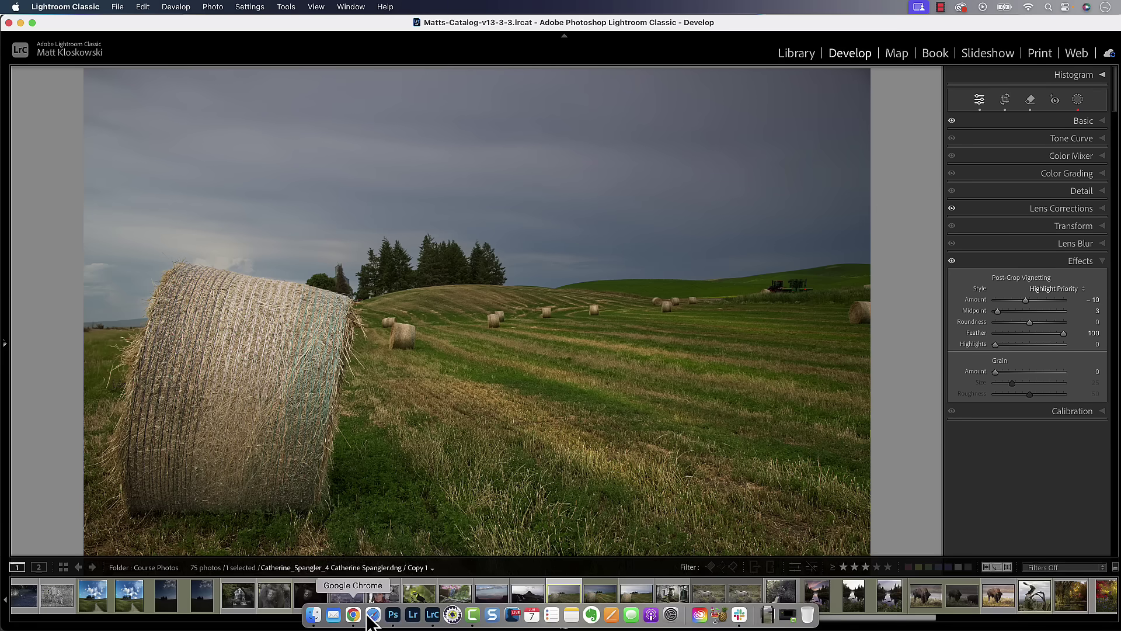
click(393, 615)
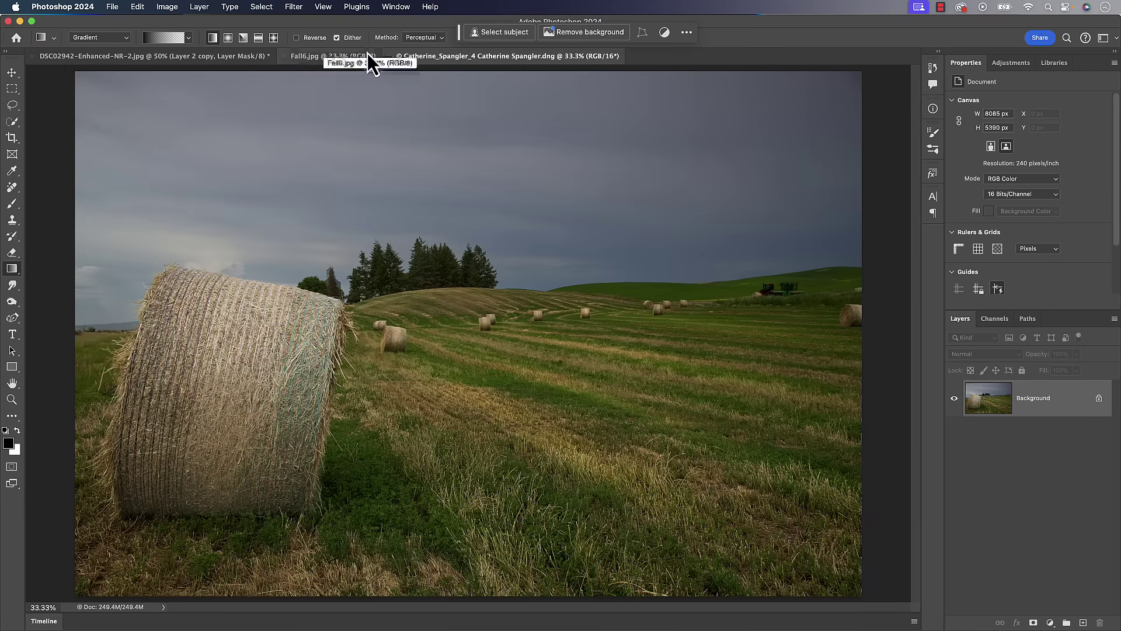
Launch Edit > Sky Replacement and move its dialog aside so the stormy sky preview shows.
drag(461, 31, 474, 110)
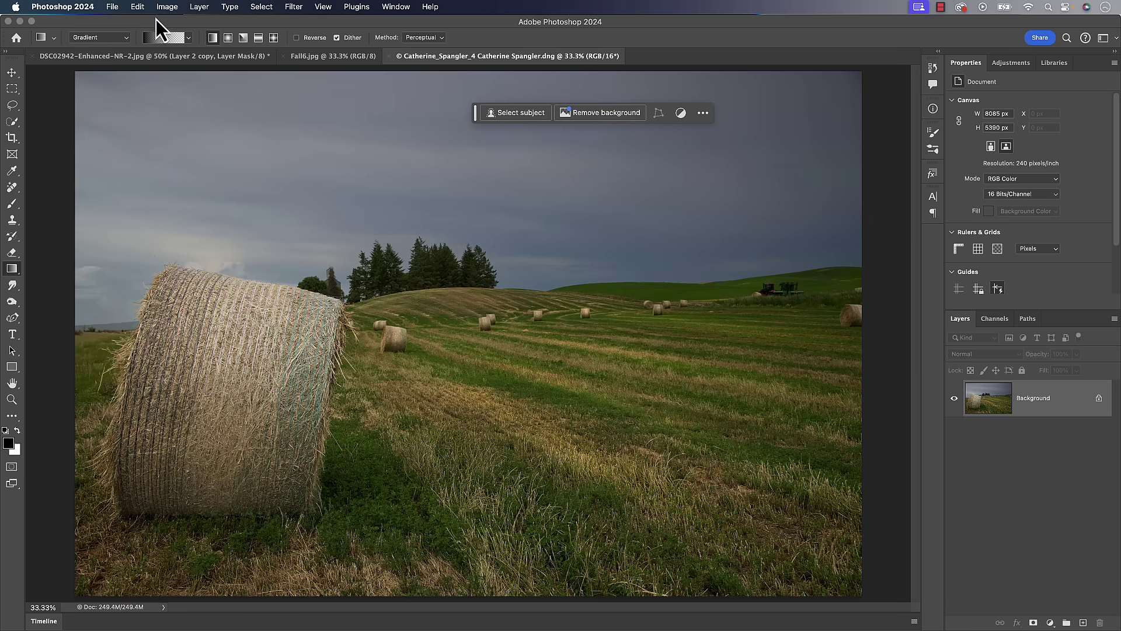
click(138, 7)
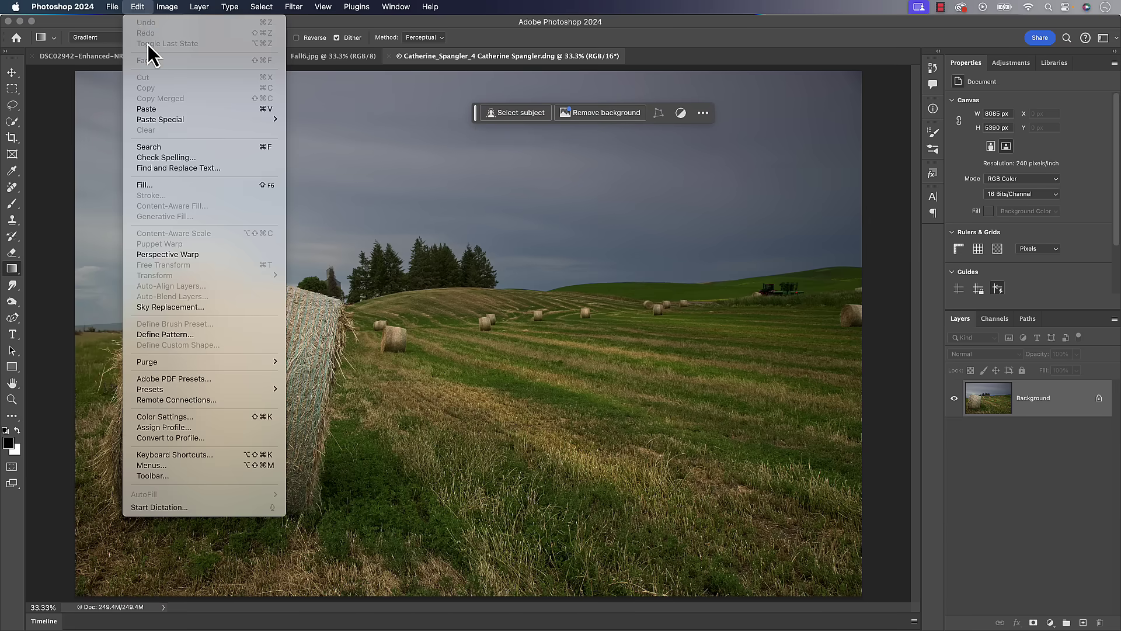
click(230, 310)
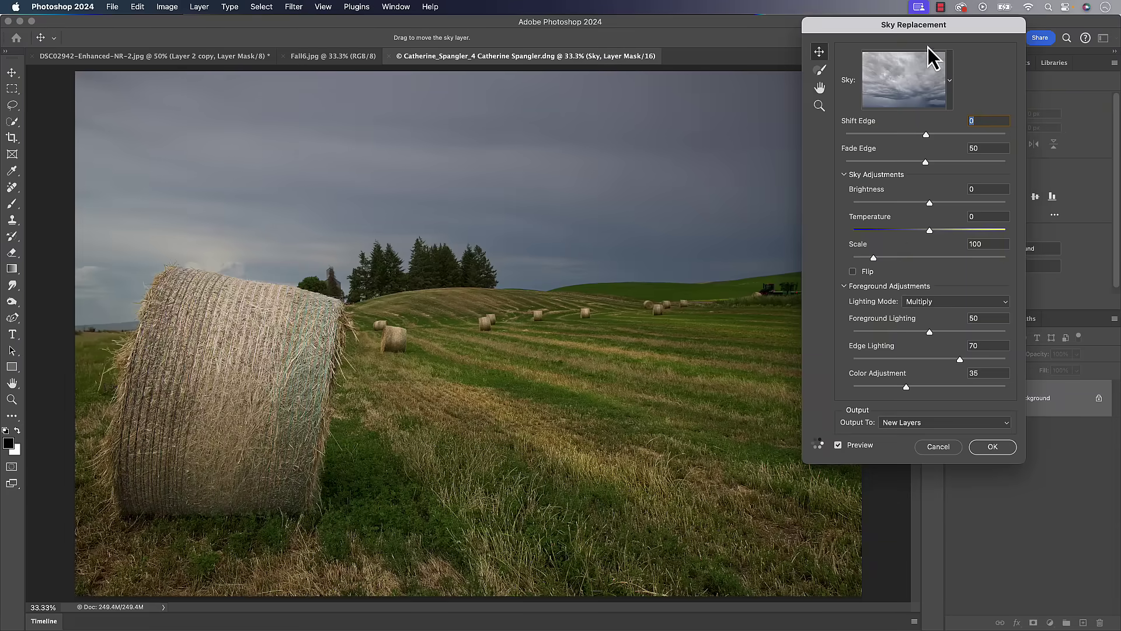
drag(924, 26, 891, 42)
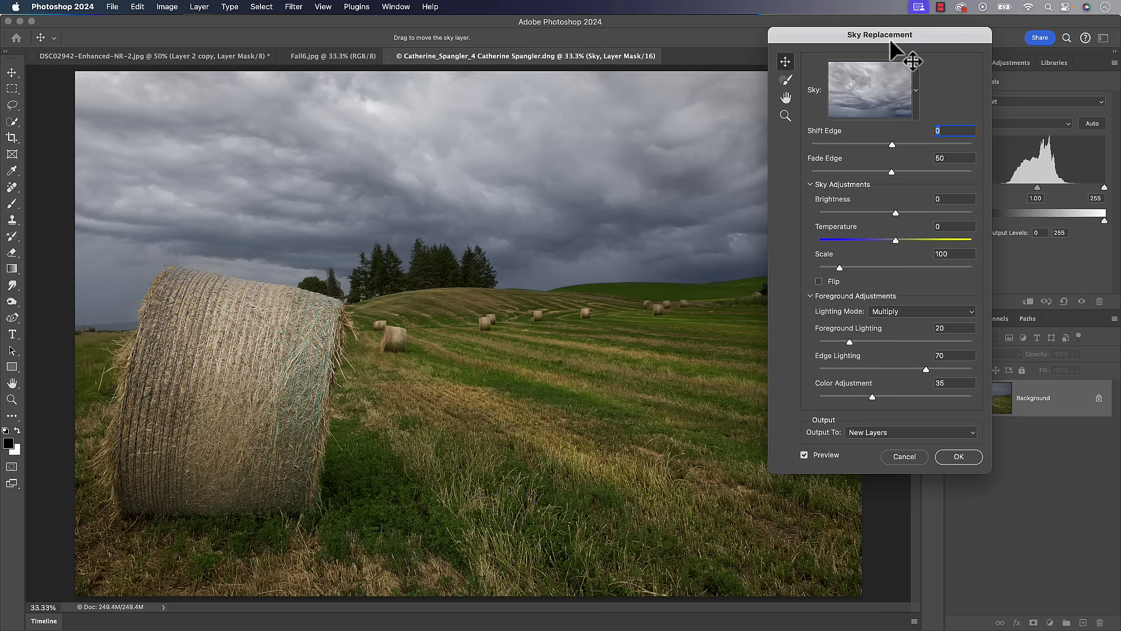
In the Sky presets, try a dark stormy sky with breaking sunlight, then the grey overcast one.
click(916, 92)
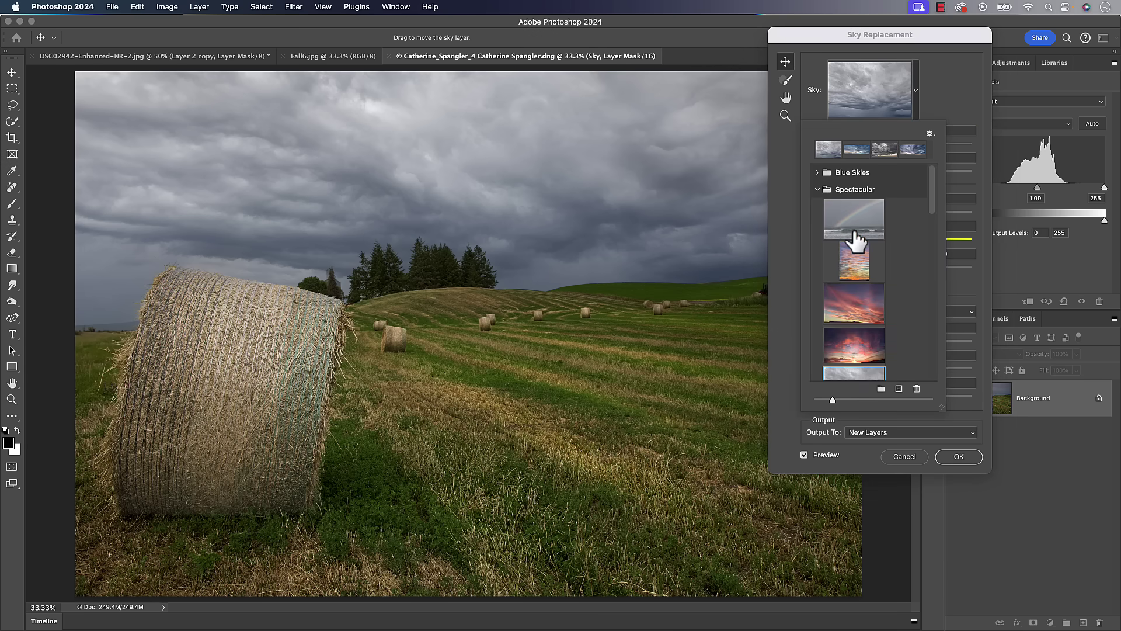
scroll(856, 241, down, 3)
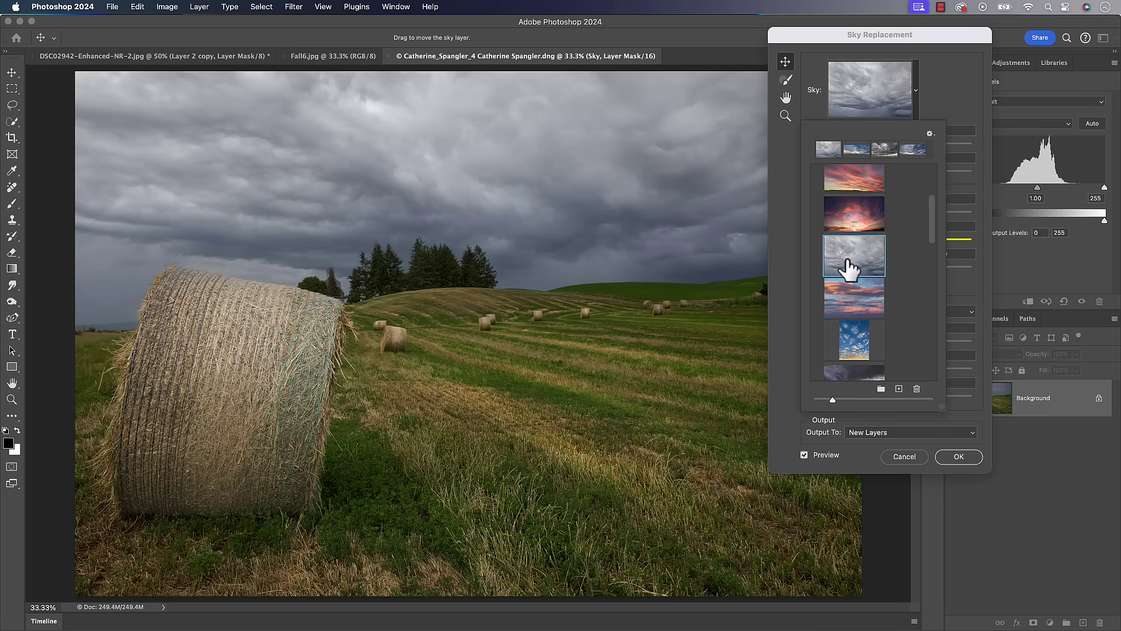
scroll(849, 269, down, 3)
click(847, 273)
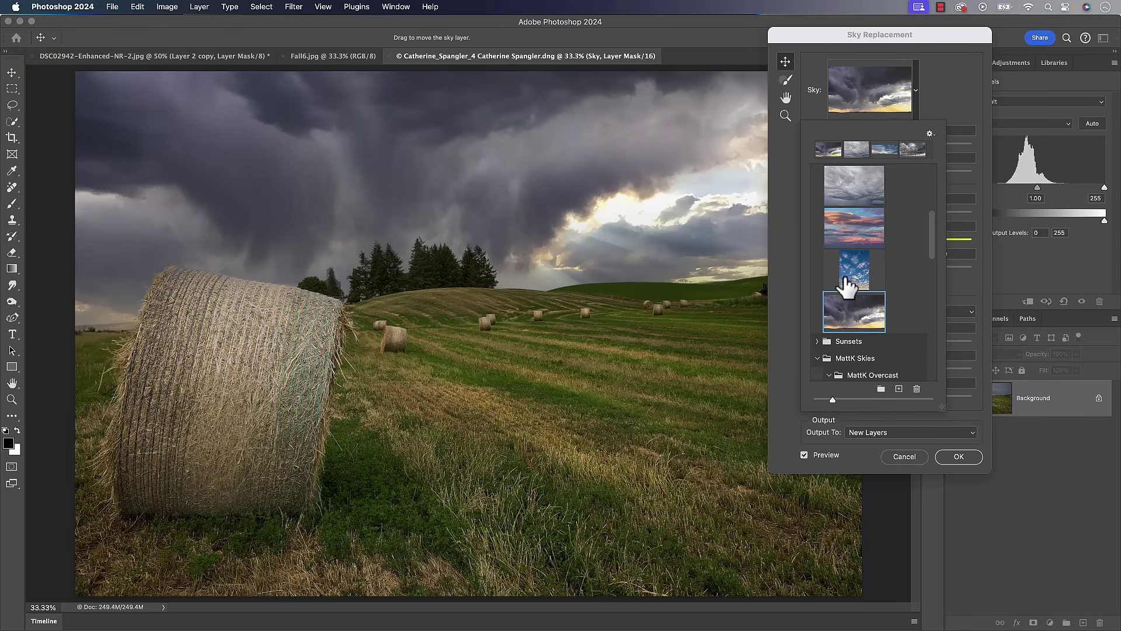
scroll(844, 287, up, 1)
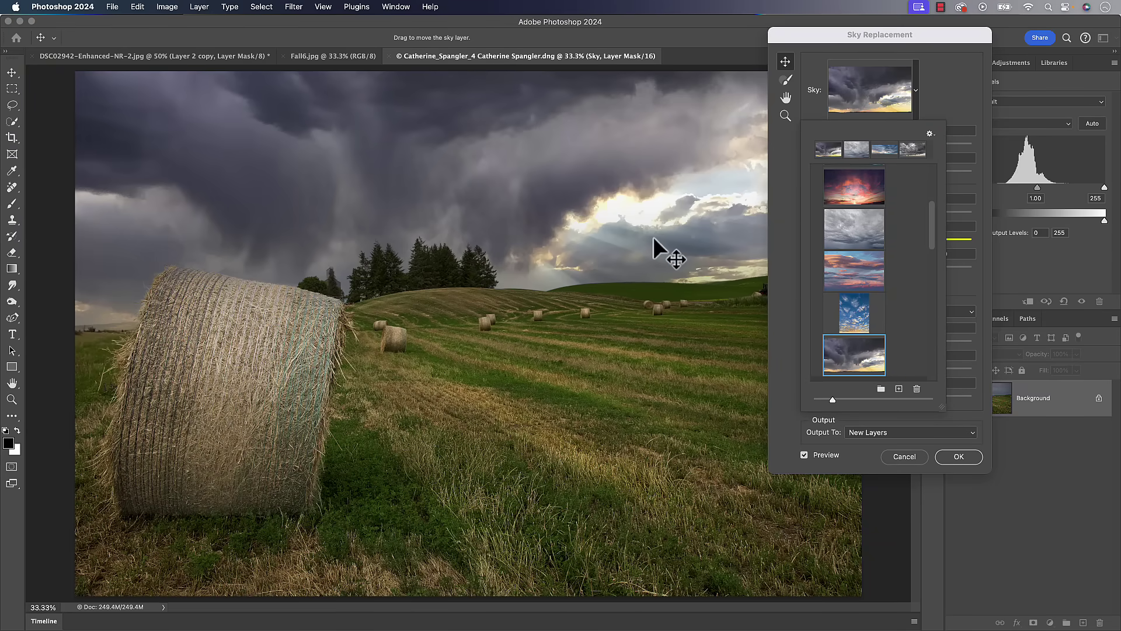
click(841, 231)
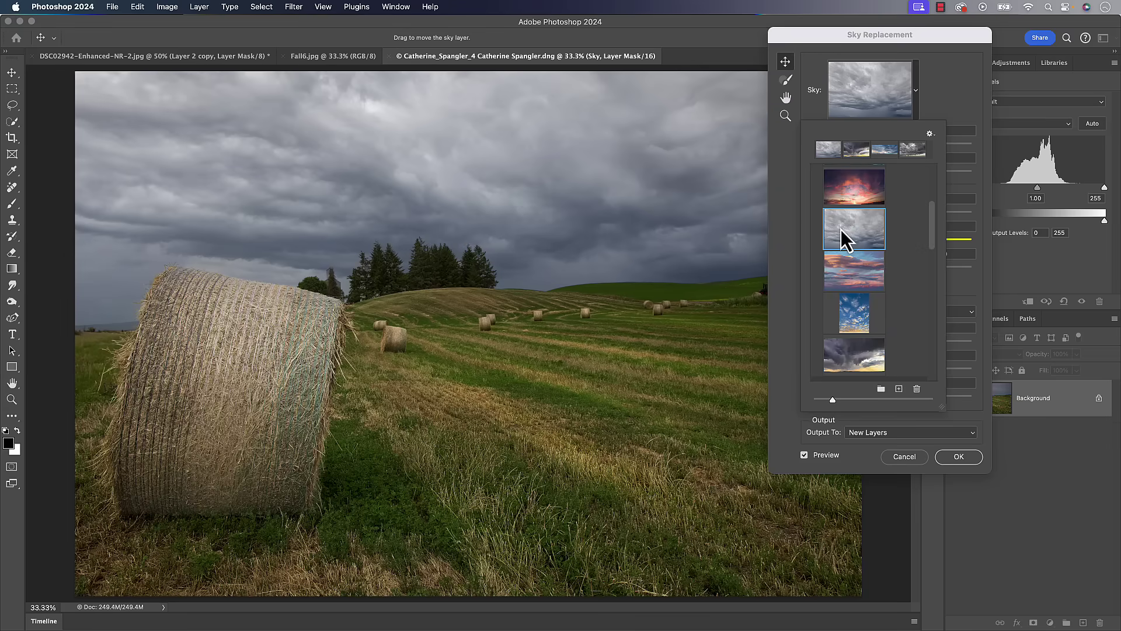
Expand MattK Overcast and try its second, third, fourth and a flatter grey sky.
scroll(841, 229, up, 3)
click(818, 191)
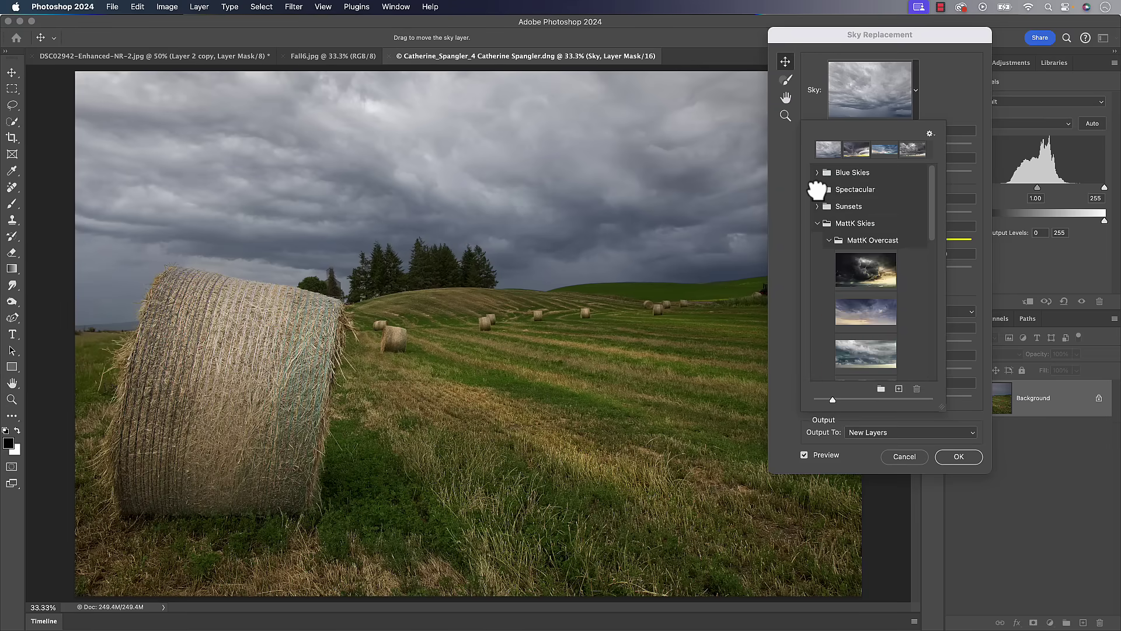
scroll(864, 254, down, 2)
click(868, 240)
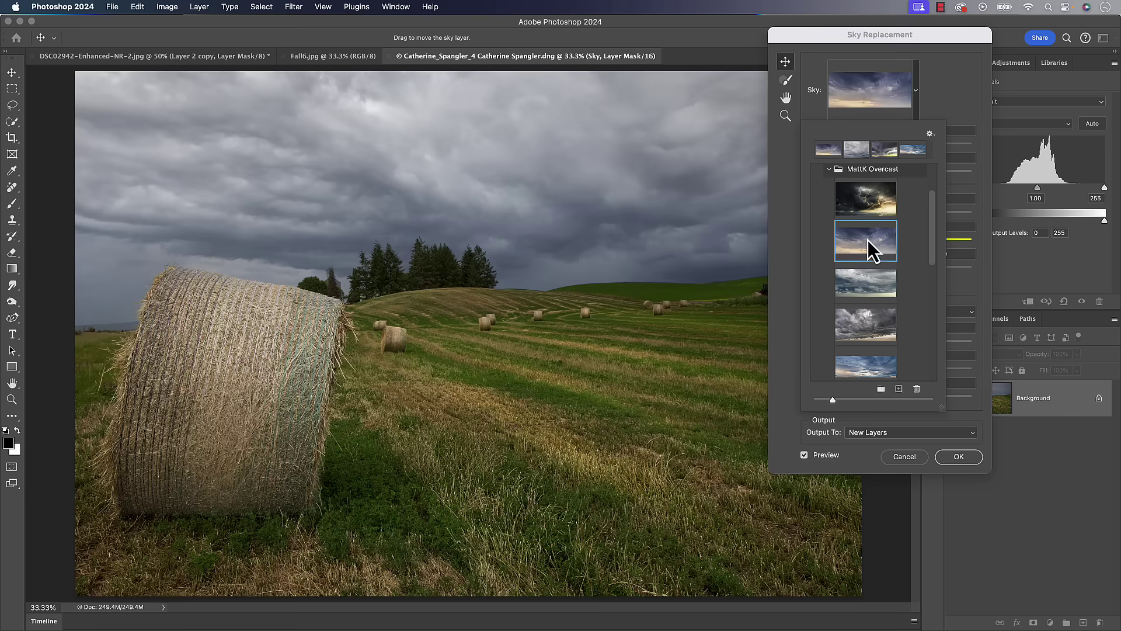
click(862, 289)
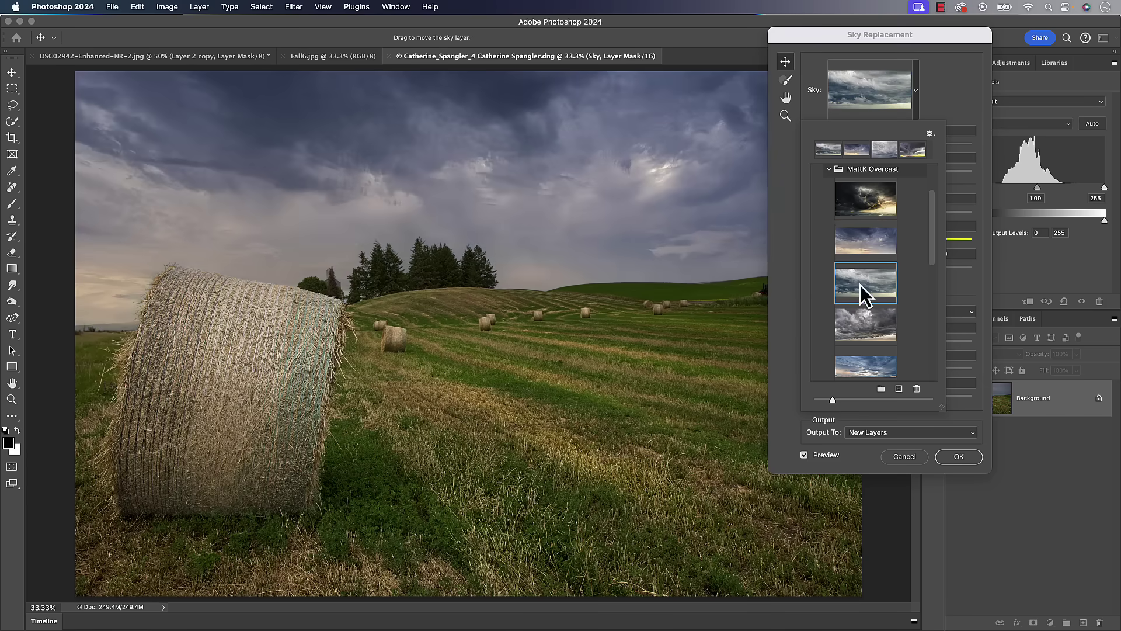
click(851, 324)
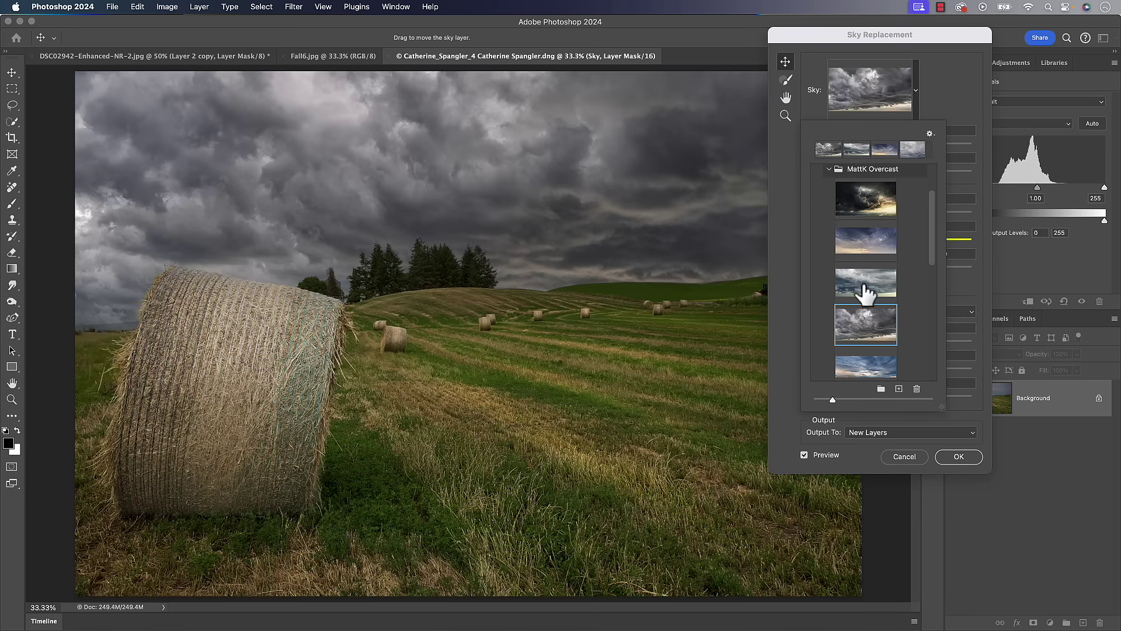
scroll(868, 283, down, 3)
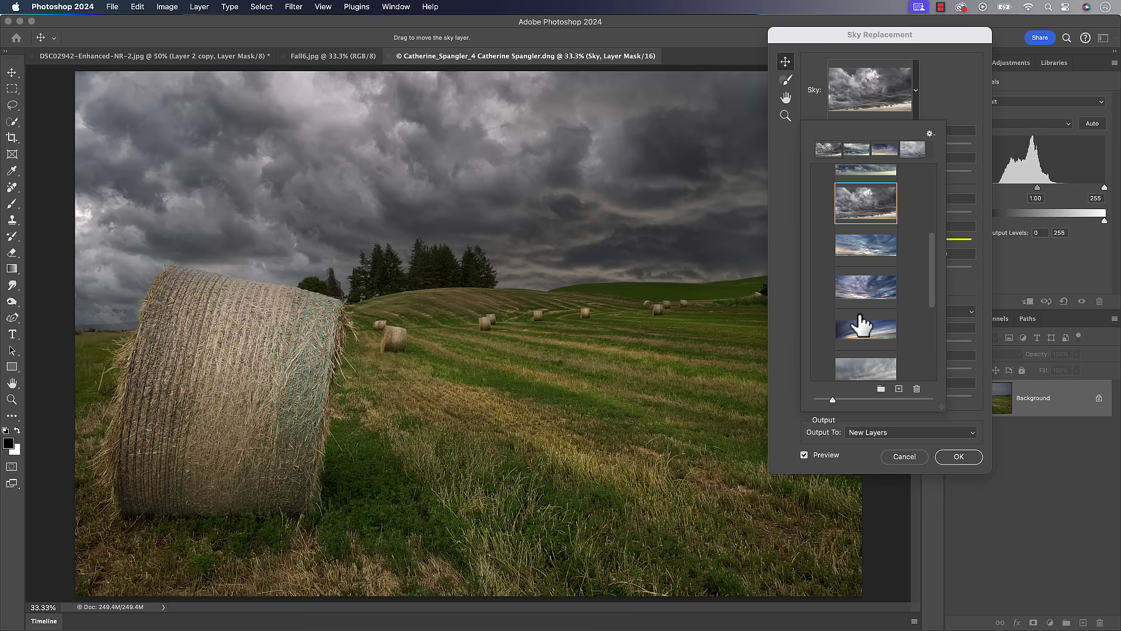
scroll(855, 320, down, 3)
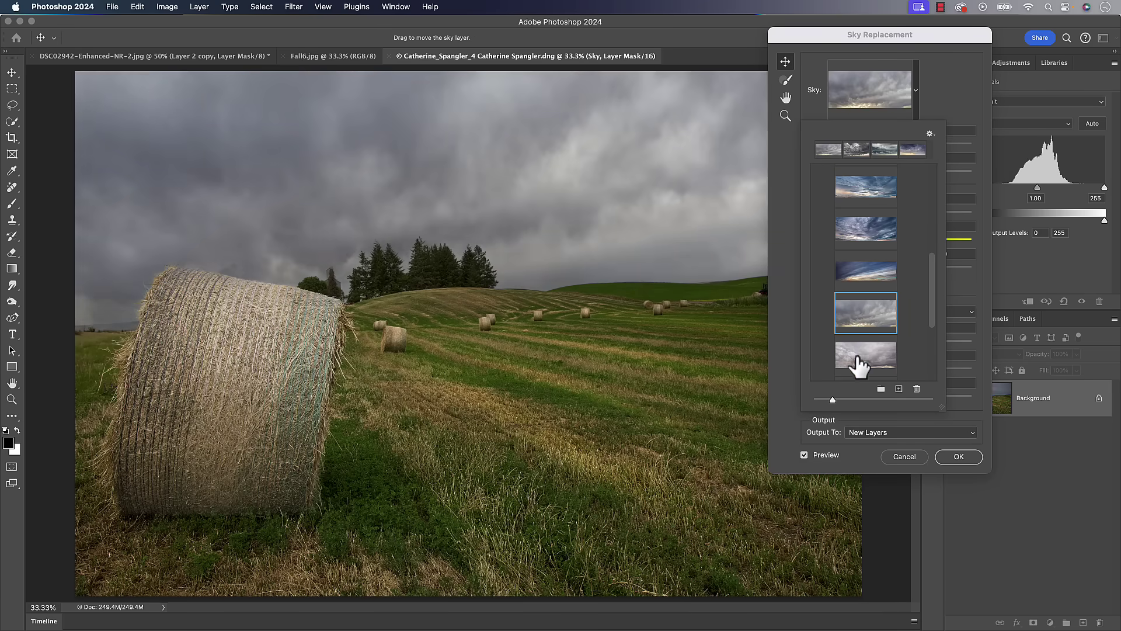
click(859, 362)
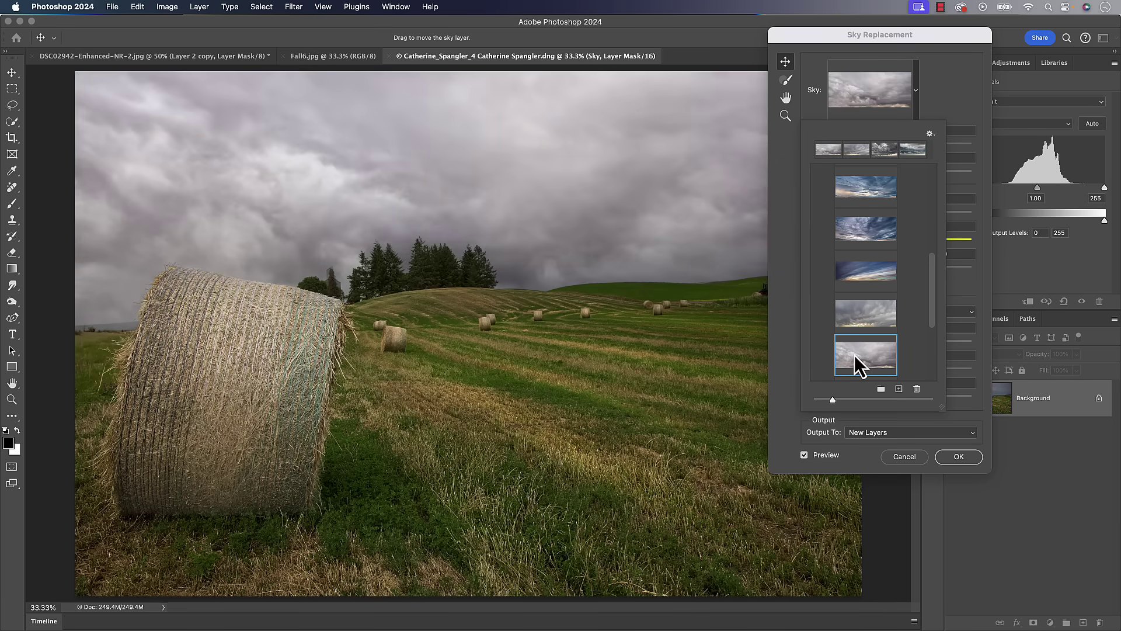
scroll(863, 359, down, 5)
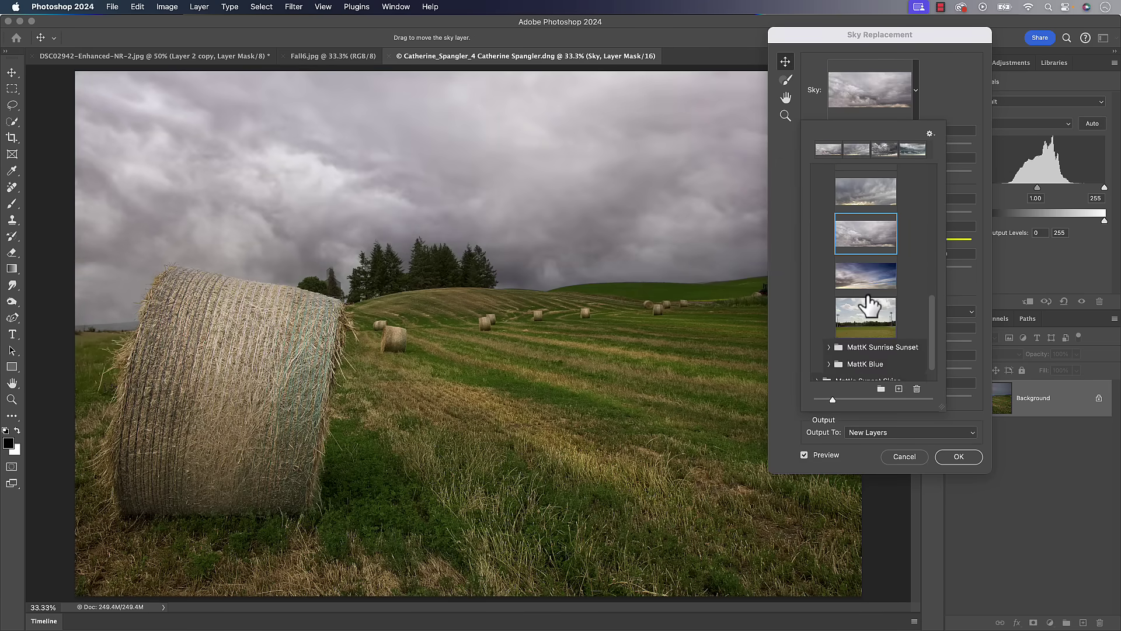
scroll(868, 304, up, 5)
Browse Blue Skies, then choose the grey cloudy sky from the Spectacular folder.
click(816, 223)
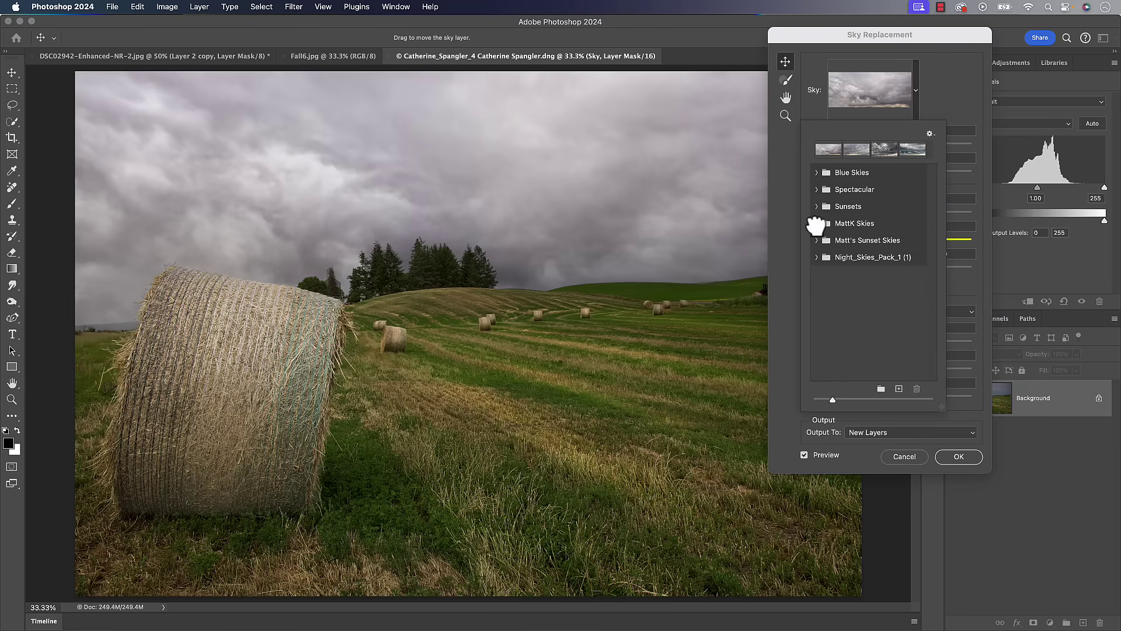
click(816, 173)
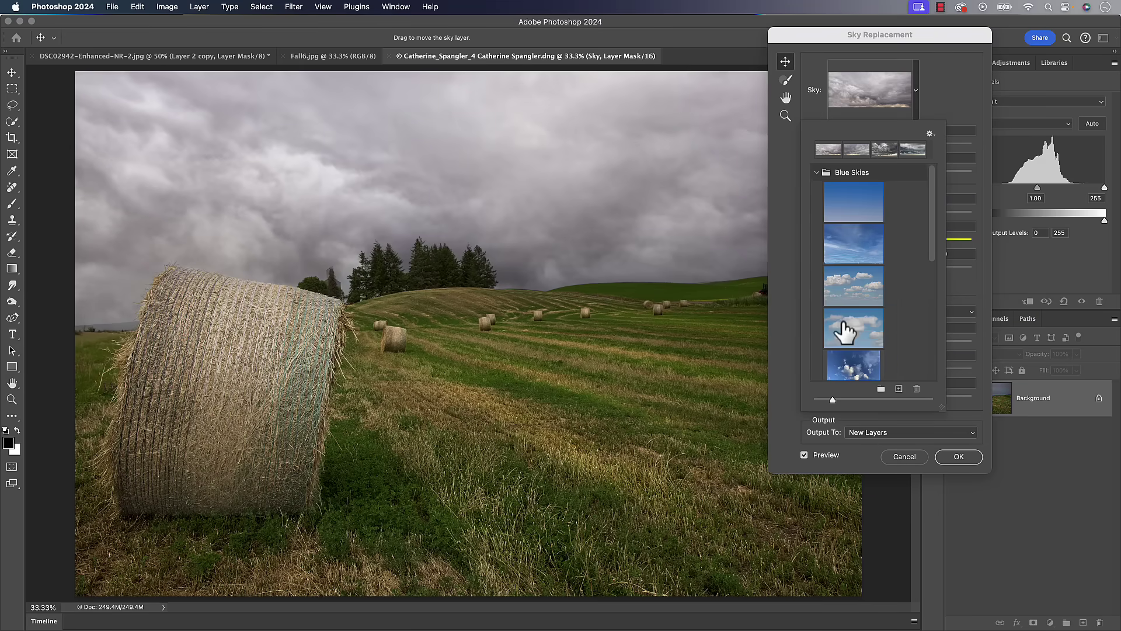
scroll(845, 330, down, 6)
click(818, 304)
scroll(862, 286, down, 5)
click(859, 275)
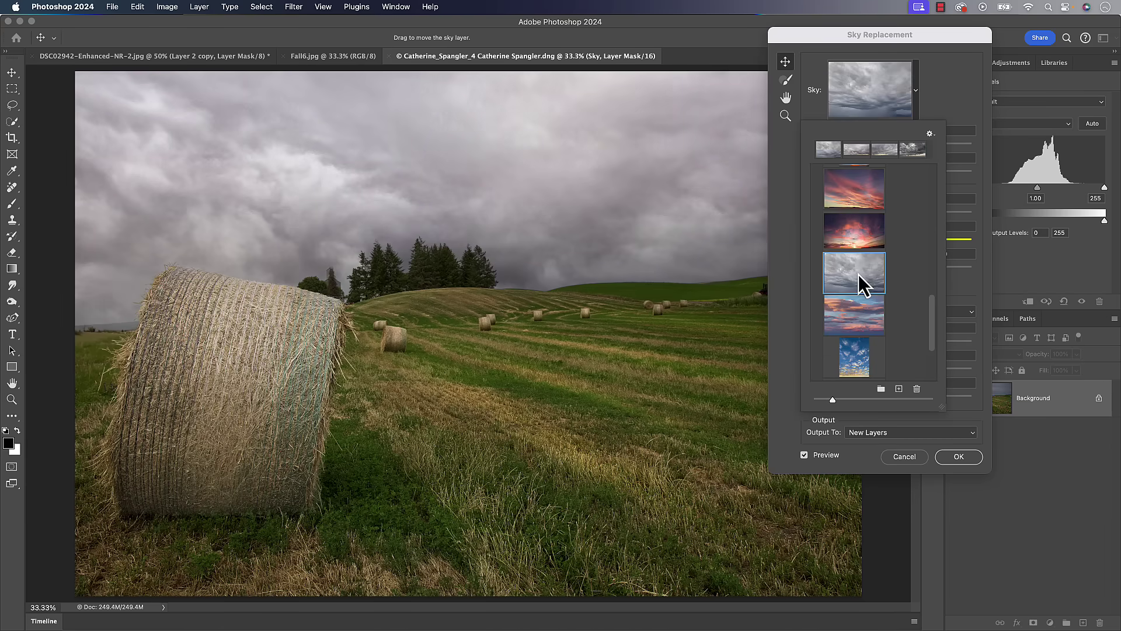
click(948, 65)
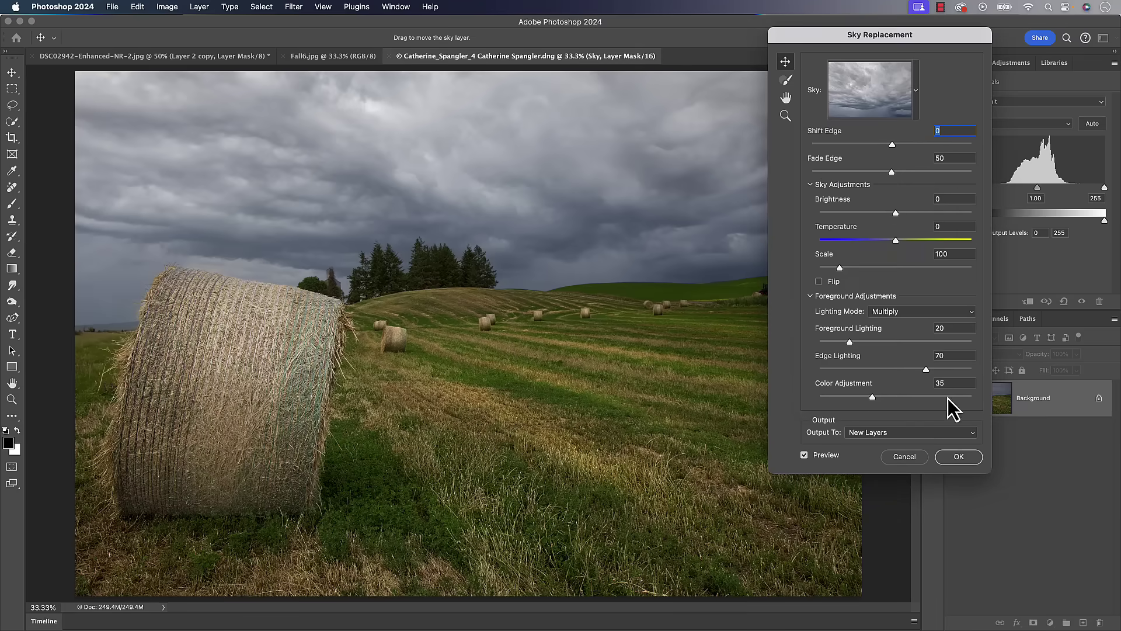
Commit the grey sky with OK, then hide and reshow the Sky Replacement Group to compare.
click(959, 460)
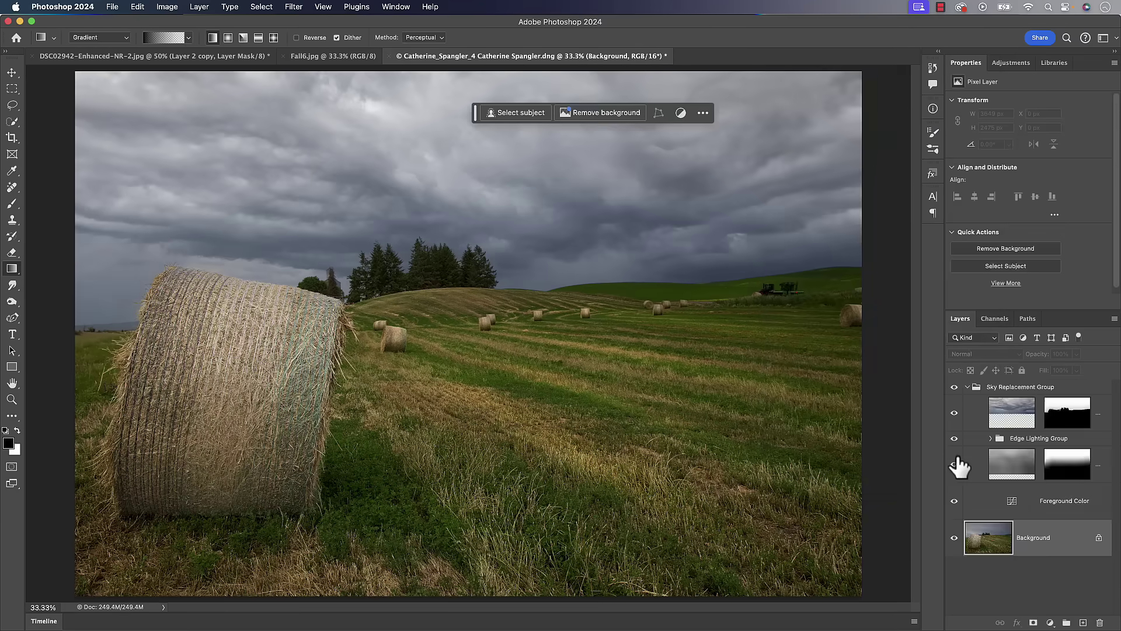
click(954, 388)
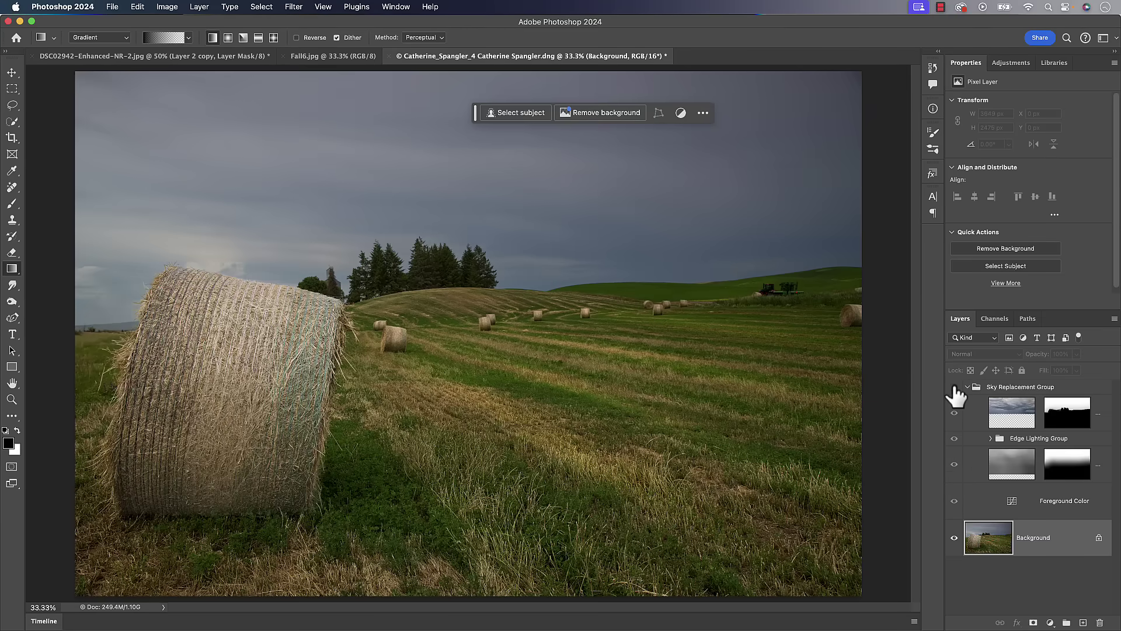
click(955, 387)
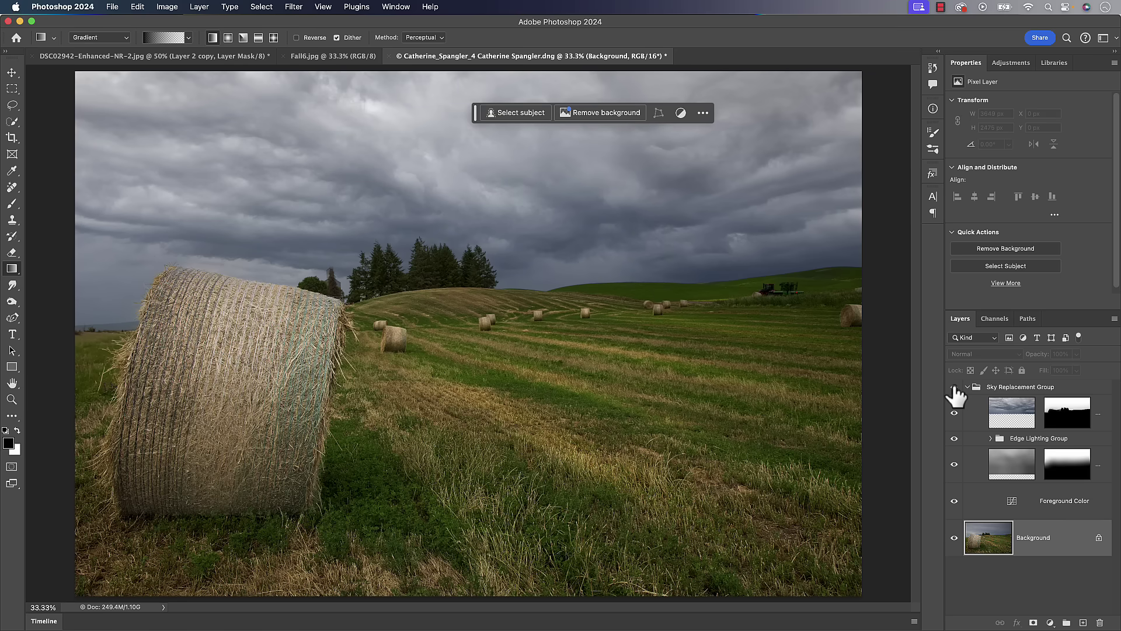
Open the File menu to reach the save commands.
click(124, 9)
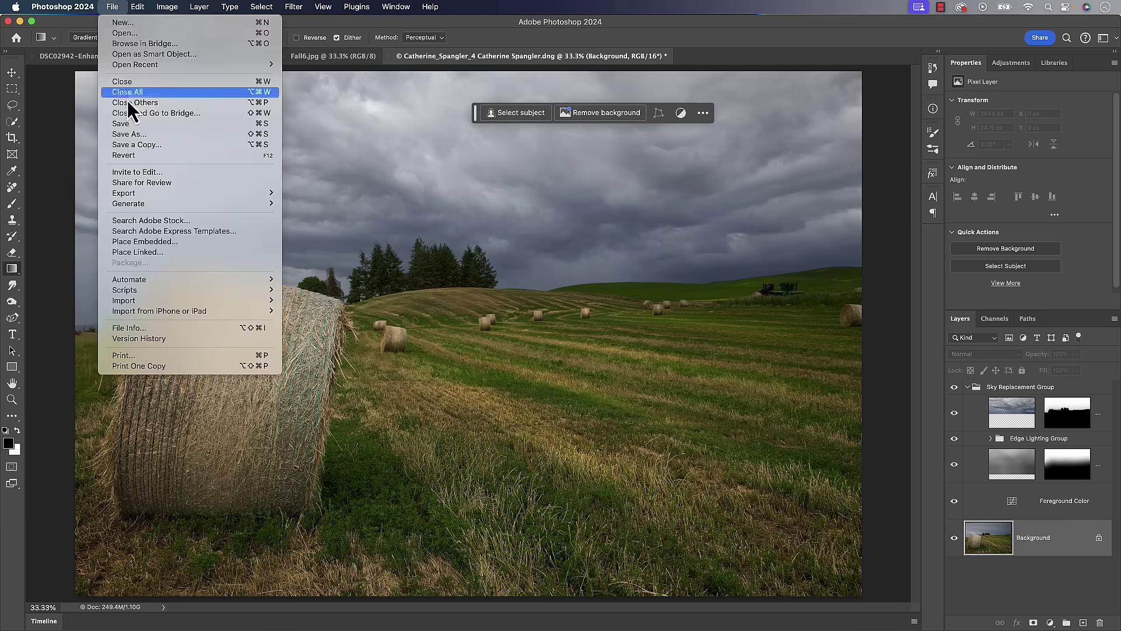